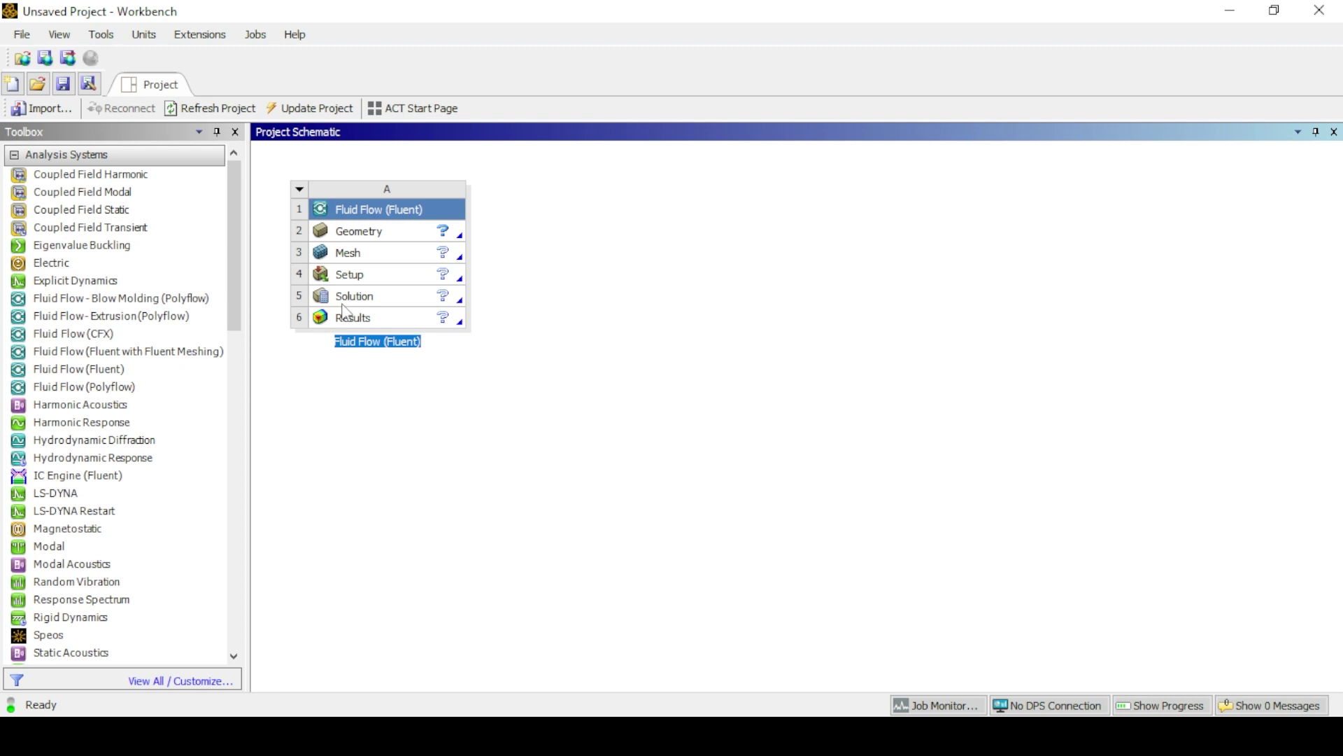
- Edit the Setup cell from Workbench and start Fluent with the default launcher options
right_click(389, 276)
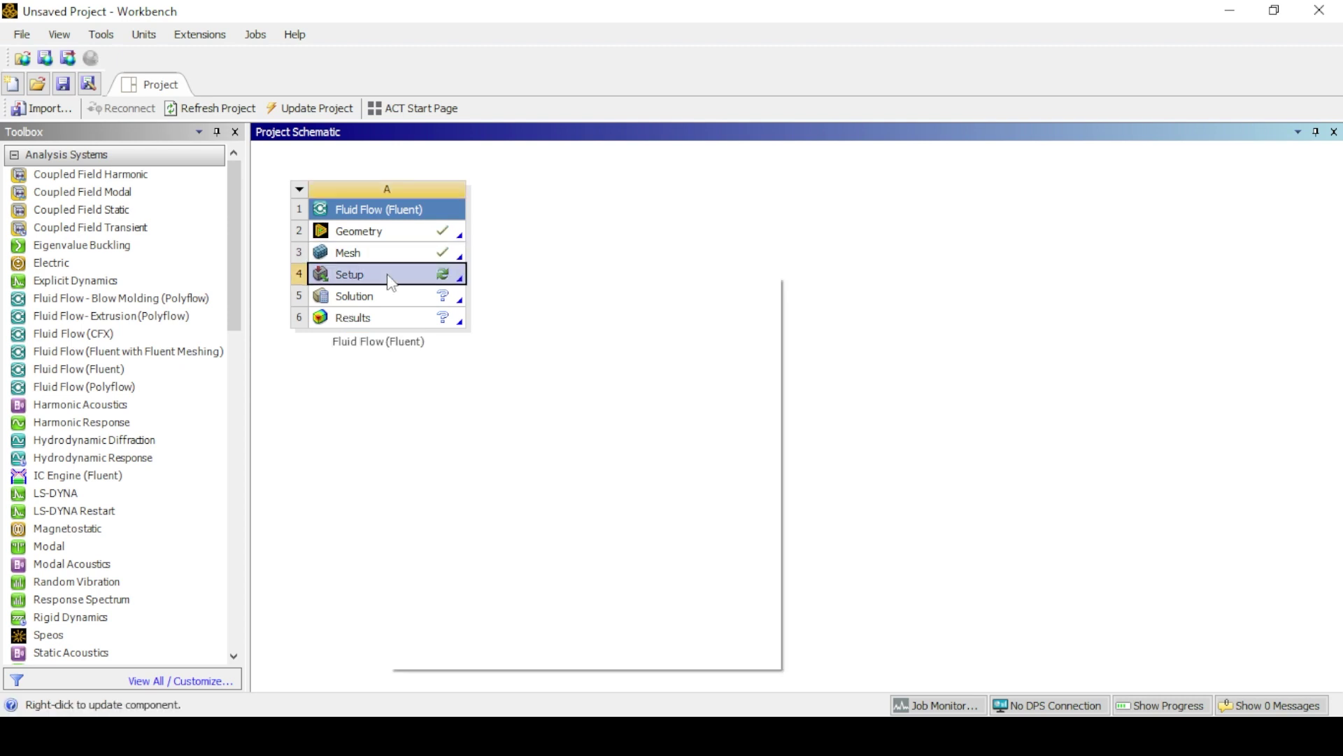
click(426, 288)
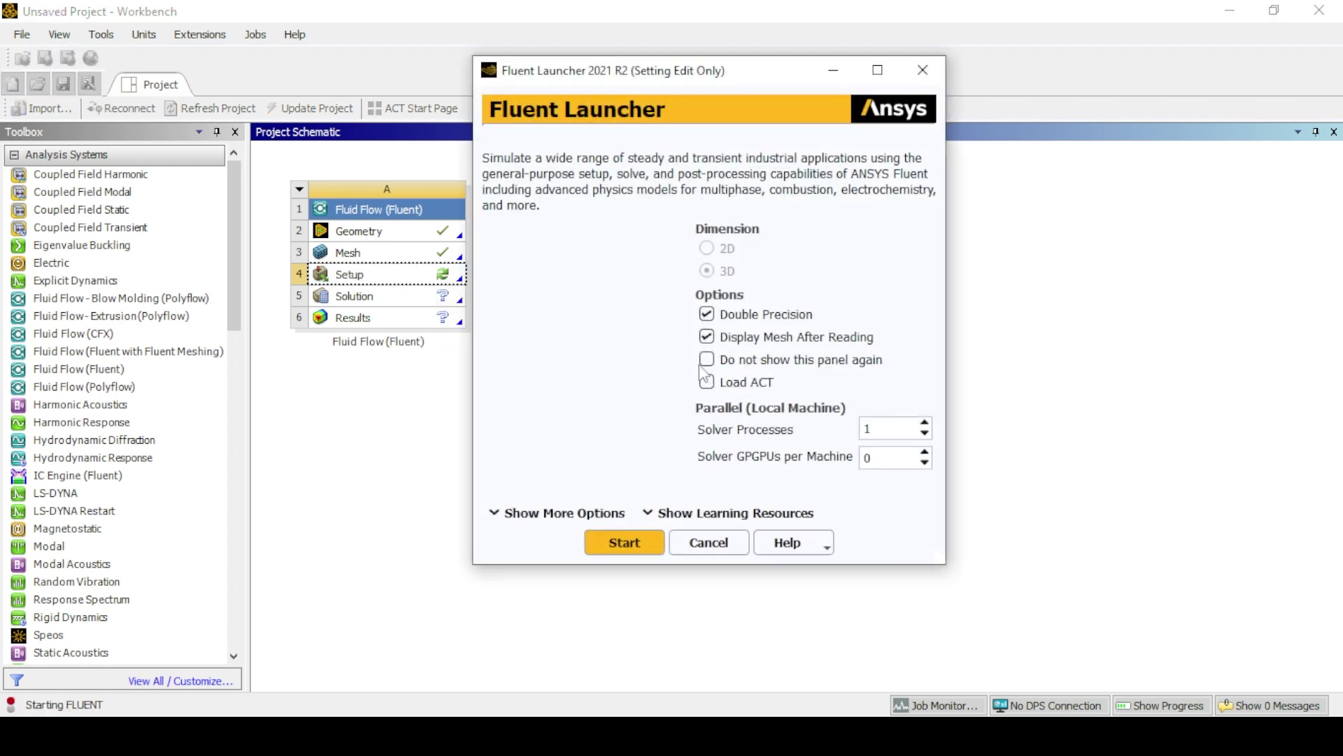
click(624, 542)
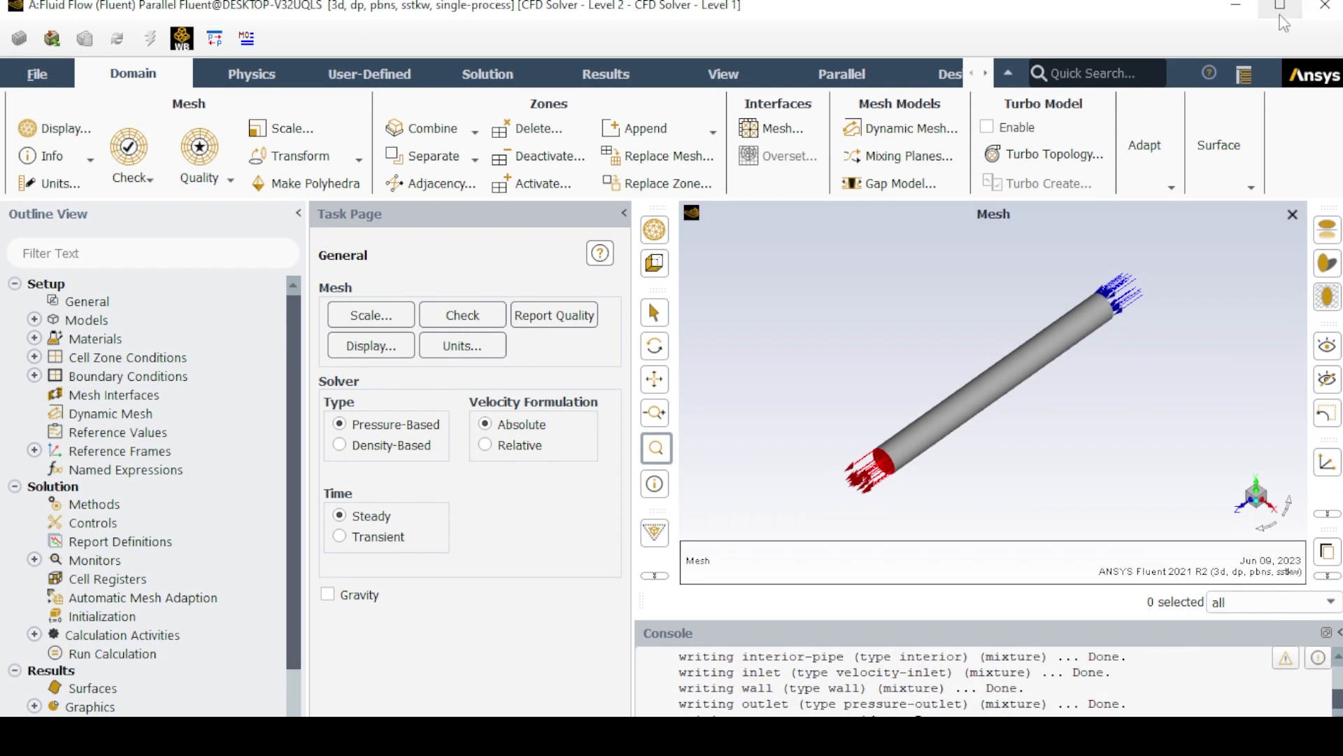
- Maximize Fluent, collapse the ribbon, and switch the Viscous model to Laminar
click(1281, 10)
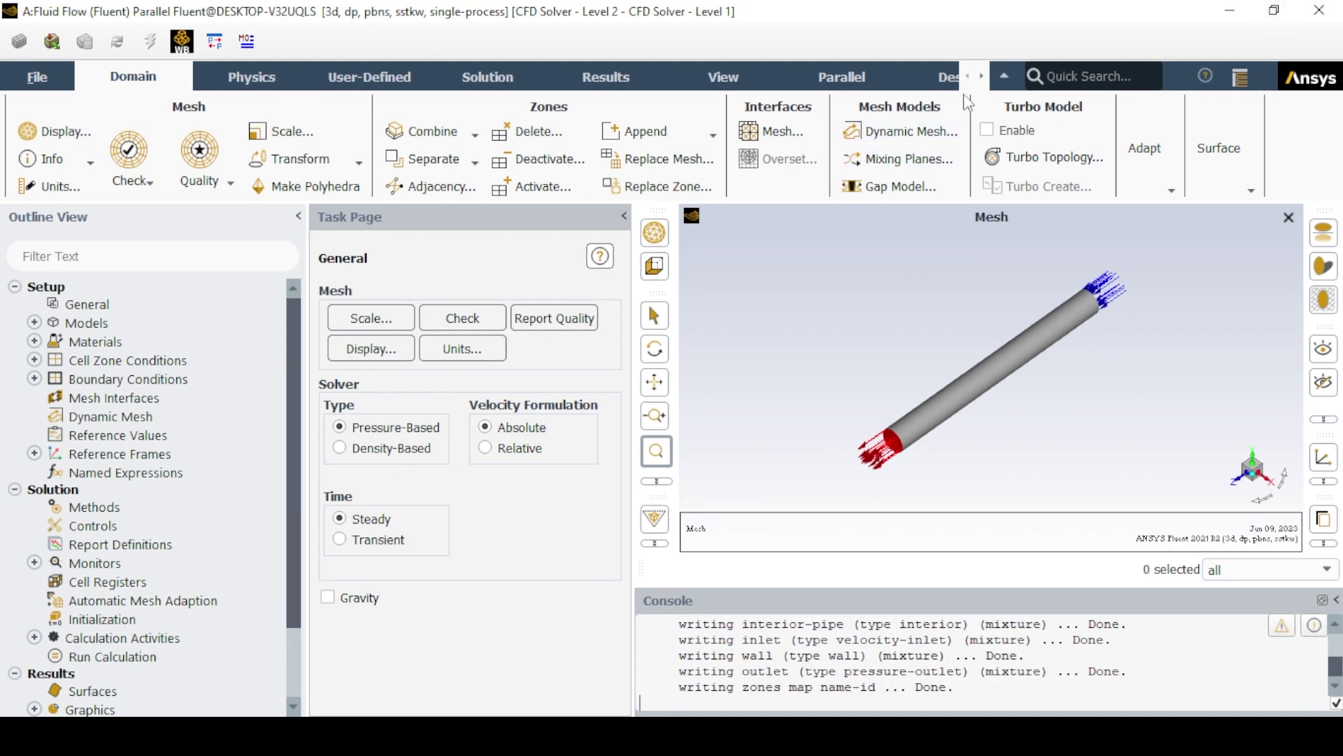
click(1004, 75)
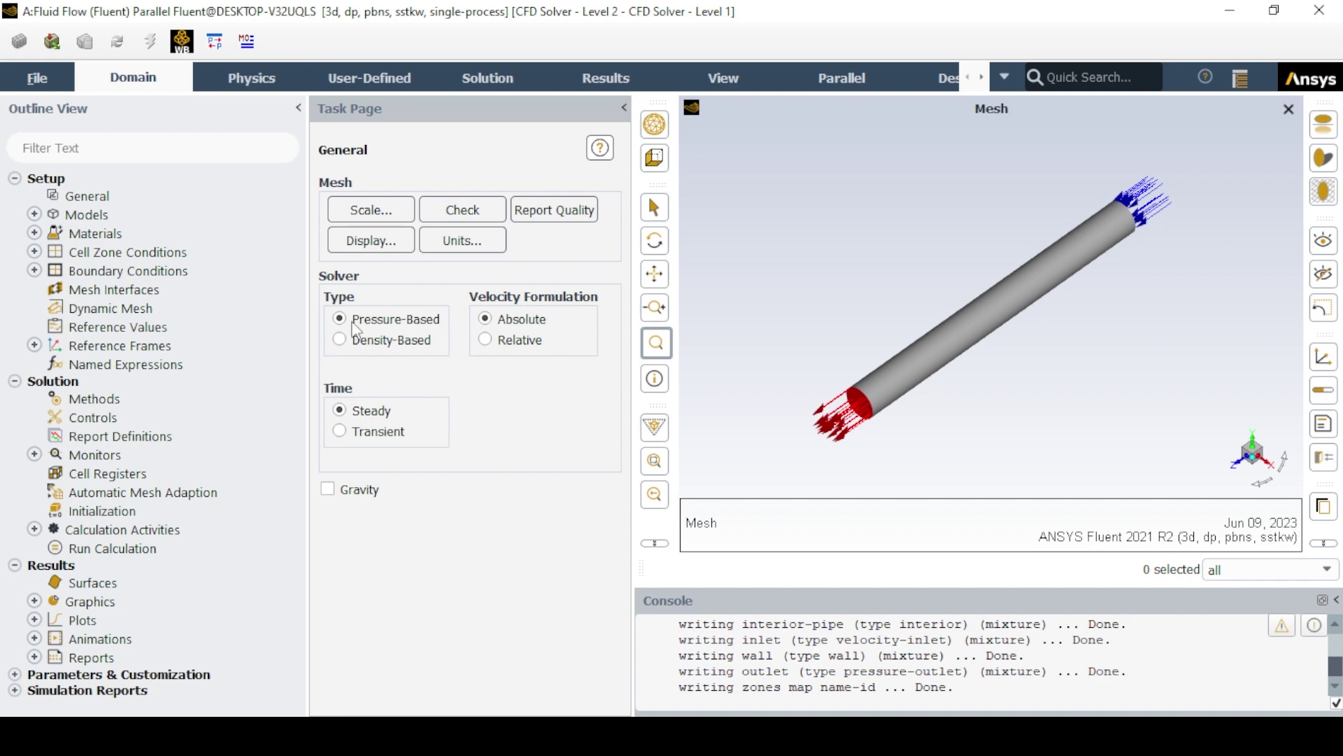
click(34, 214)
double_click(118, 270)
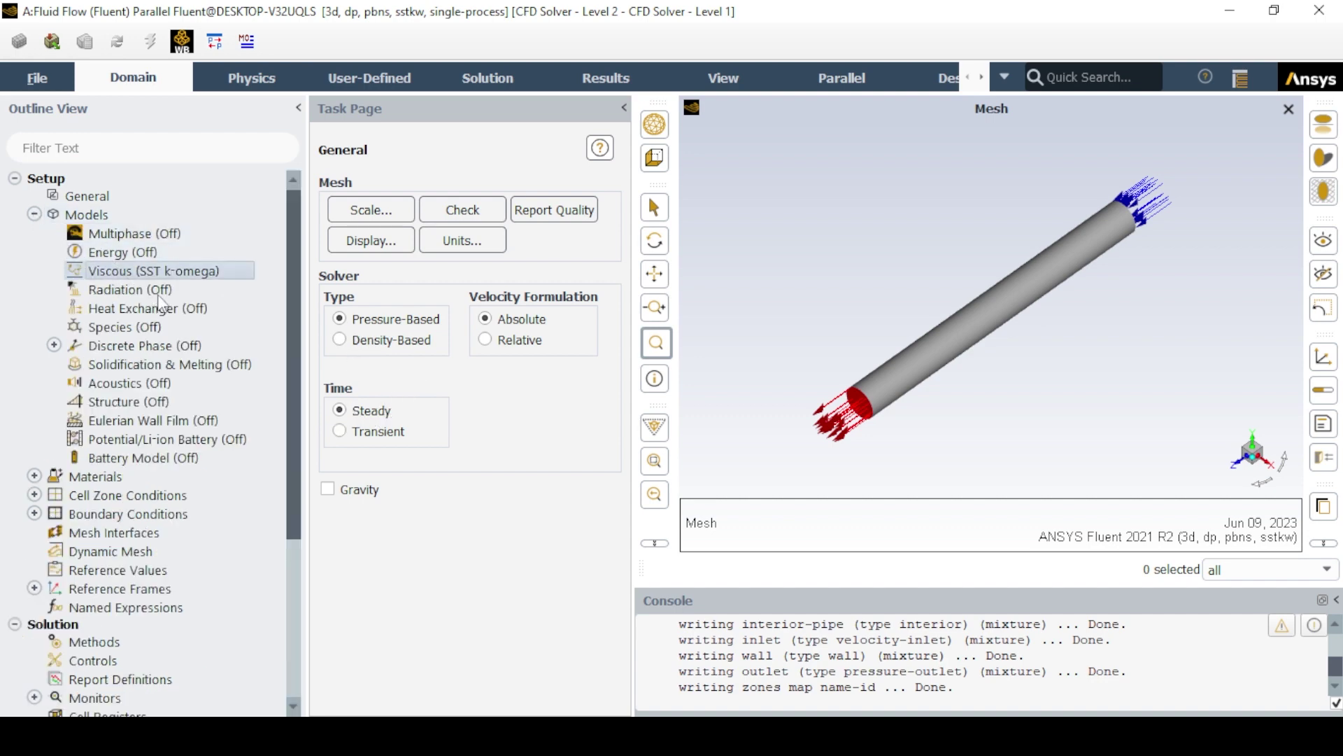
click(468, 101)
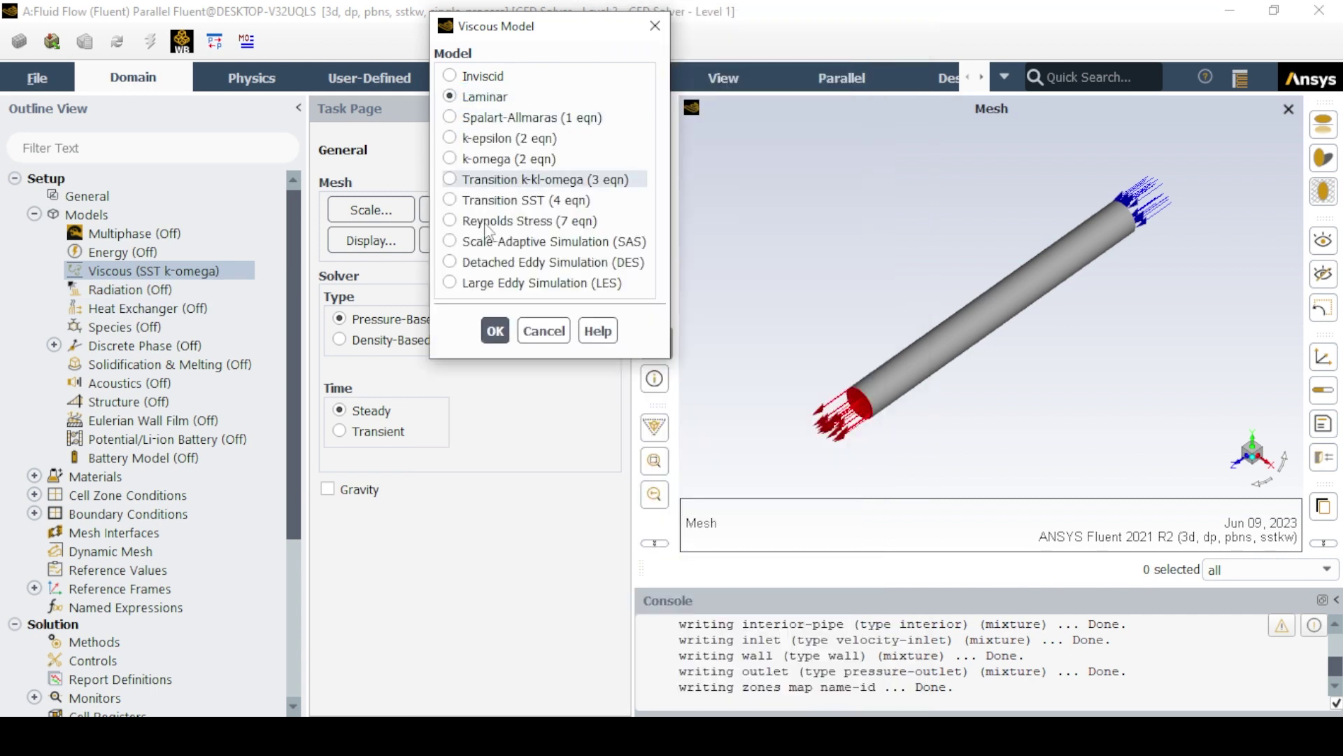
click(492, 330)
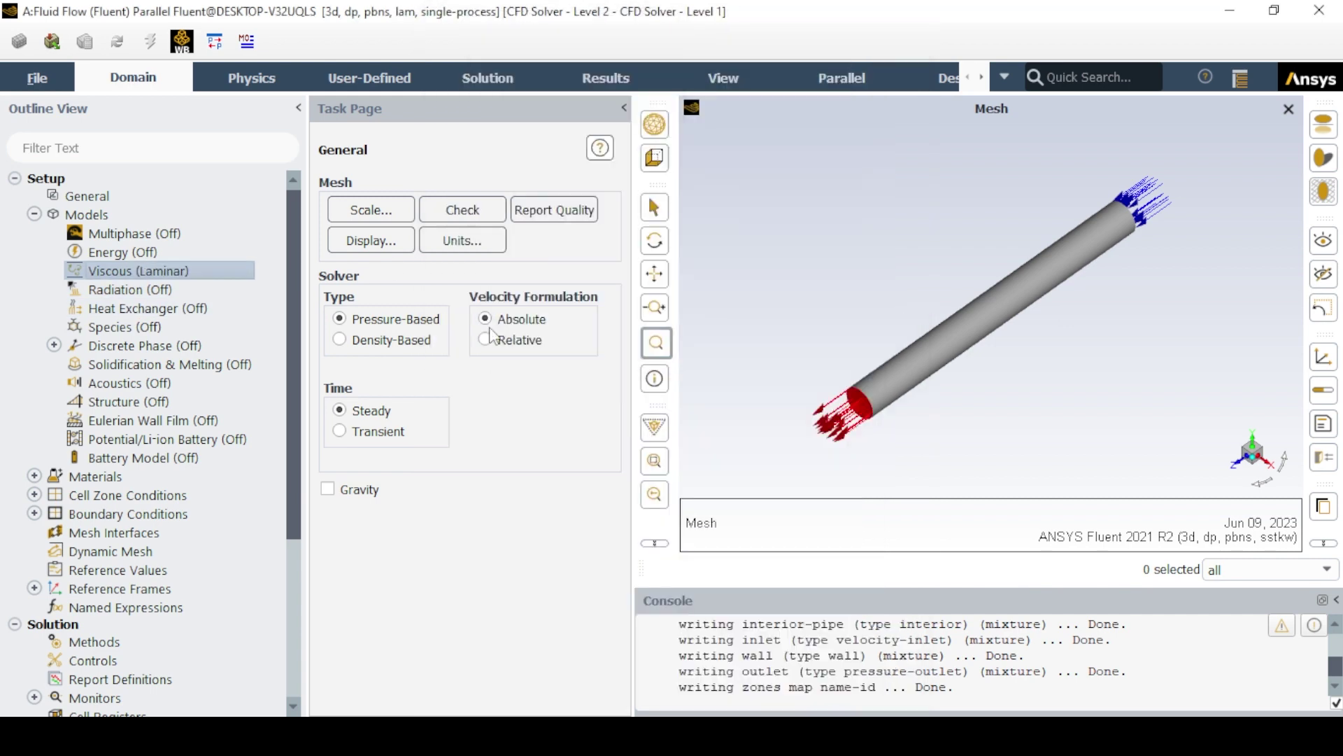
- Turn on the Energy Equation in the Energy model
click(127, 254)
double_click(127, 255)
click(338, 385)
click(342, 448)
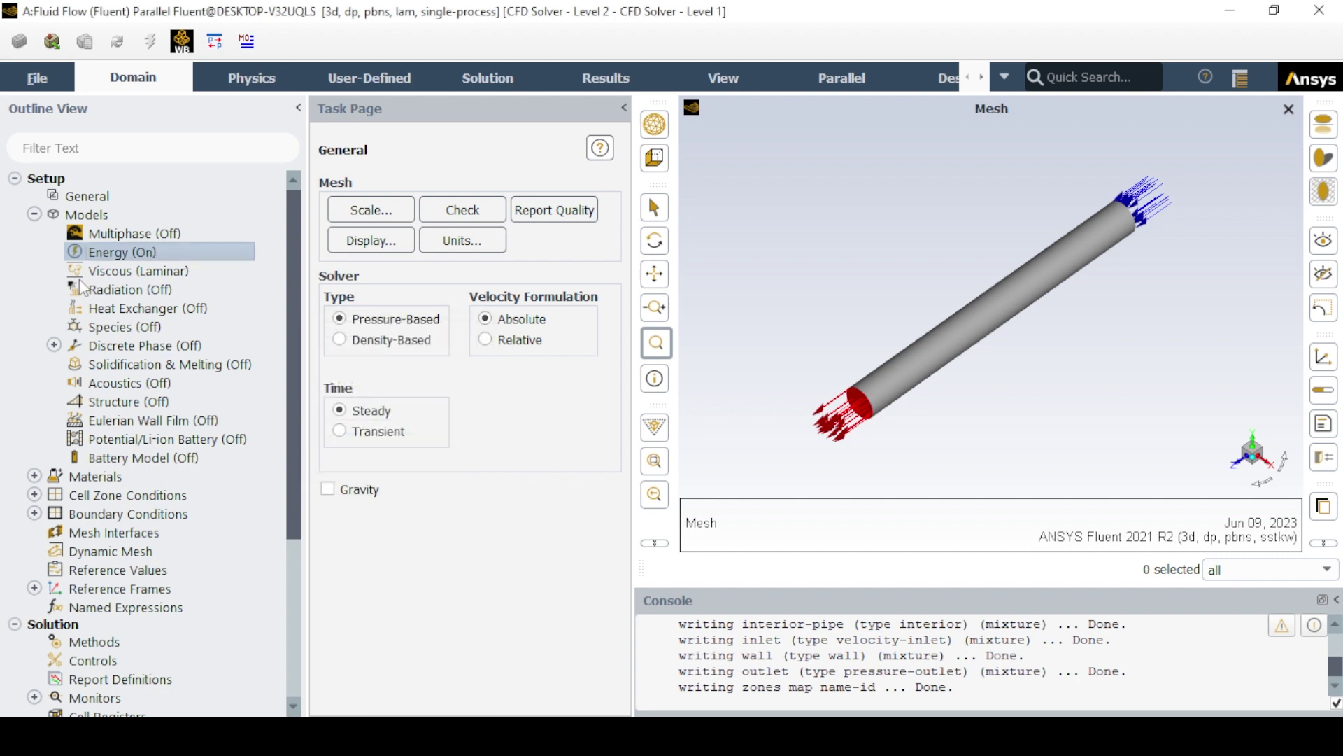
click(34, 214)
- Copy water-liquid from the Fluent Database into the case's fluid materials
click(33, 232)
click(77, 251)
double_click(77, 251)
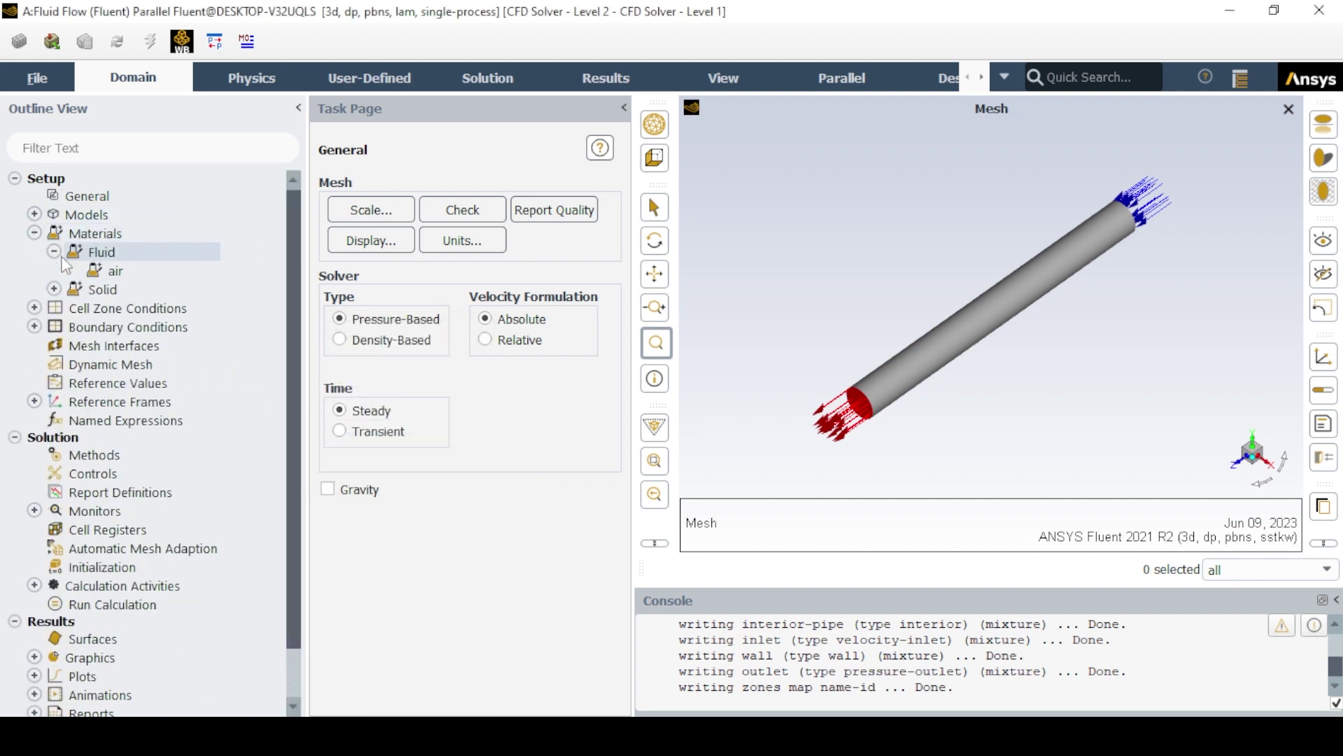
right_click(107, 254)
click(144, 269)
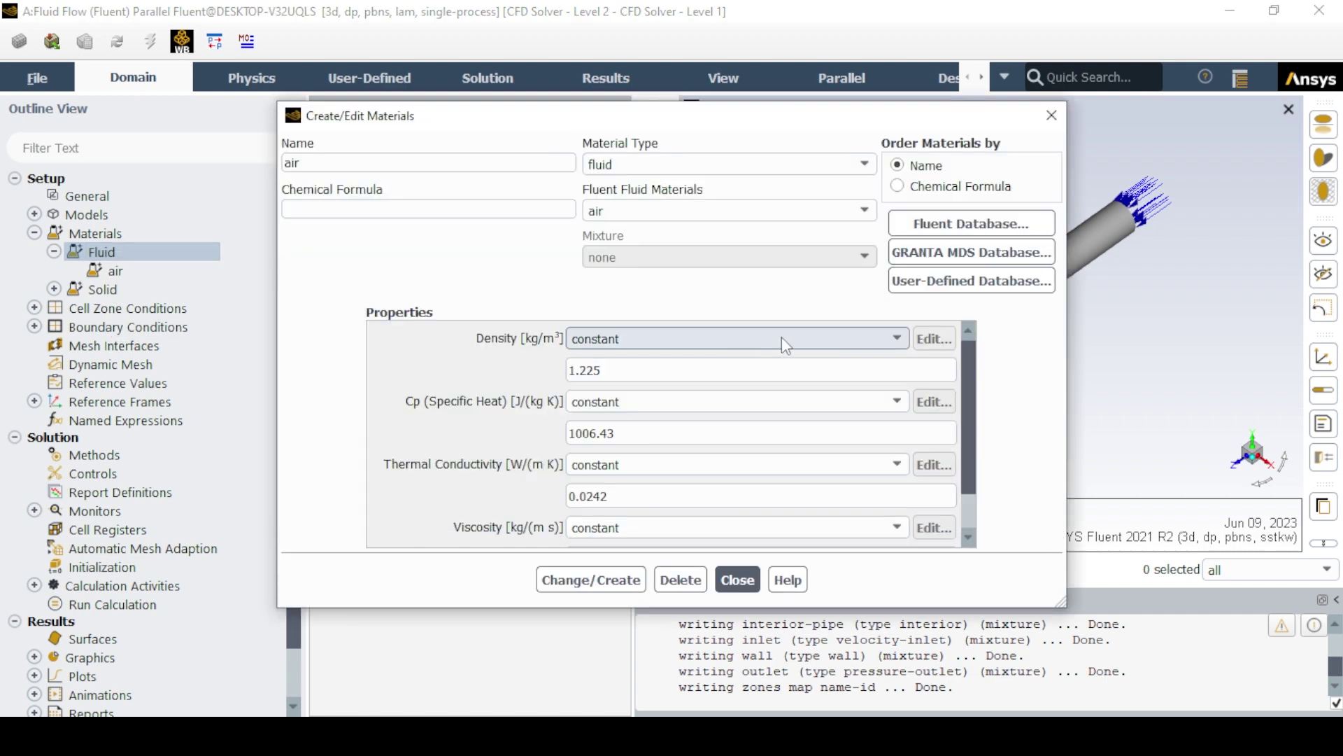
click(971, 223)
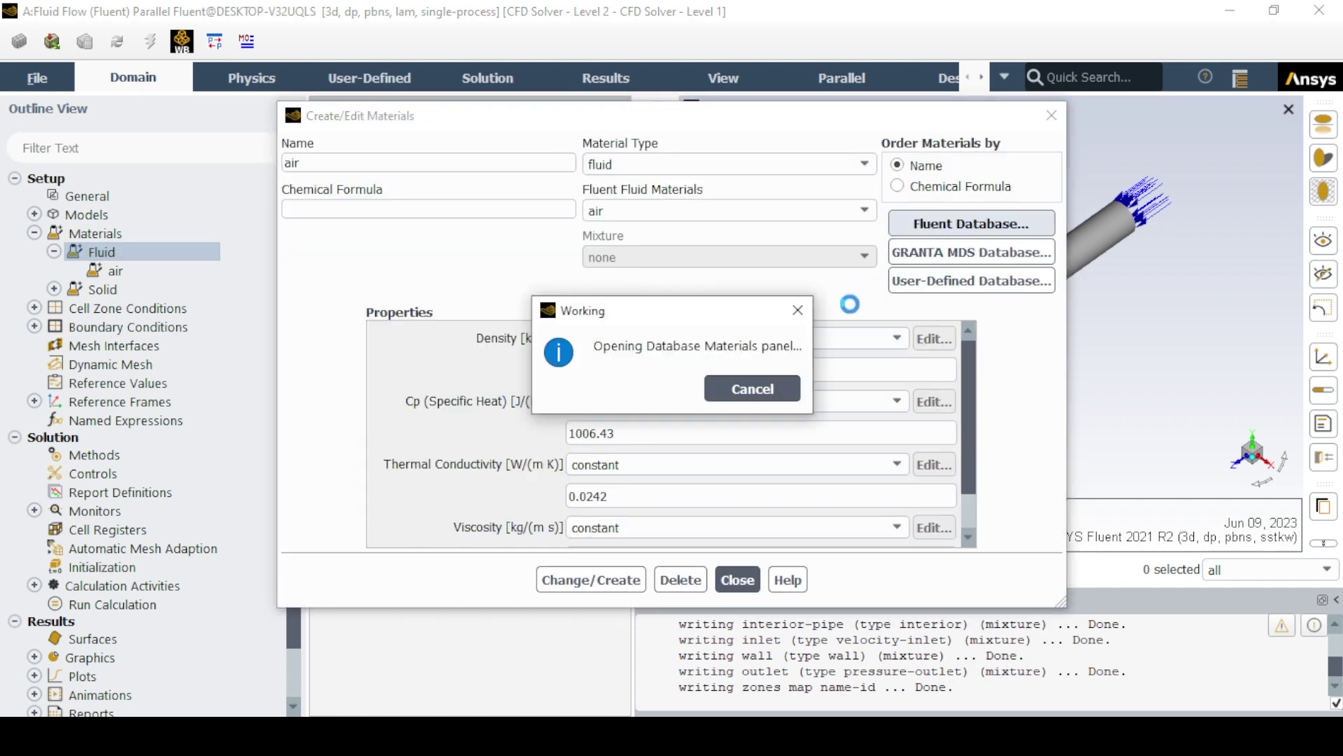
drag(606, 429, 604, 451)
click(384, 448)
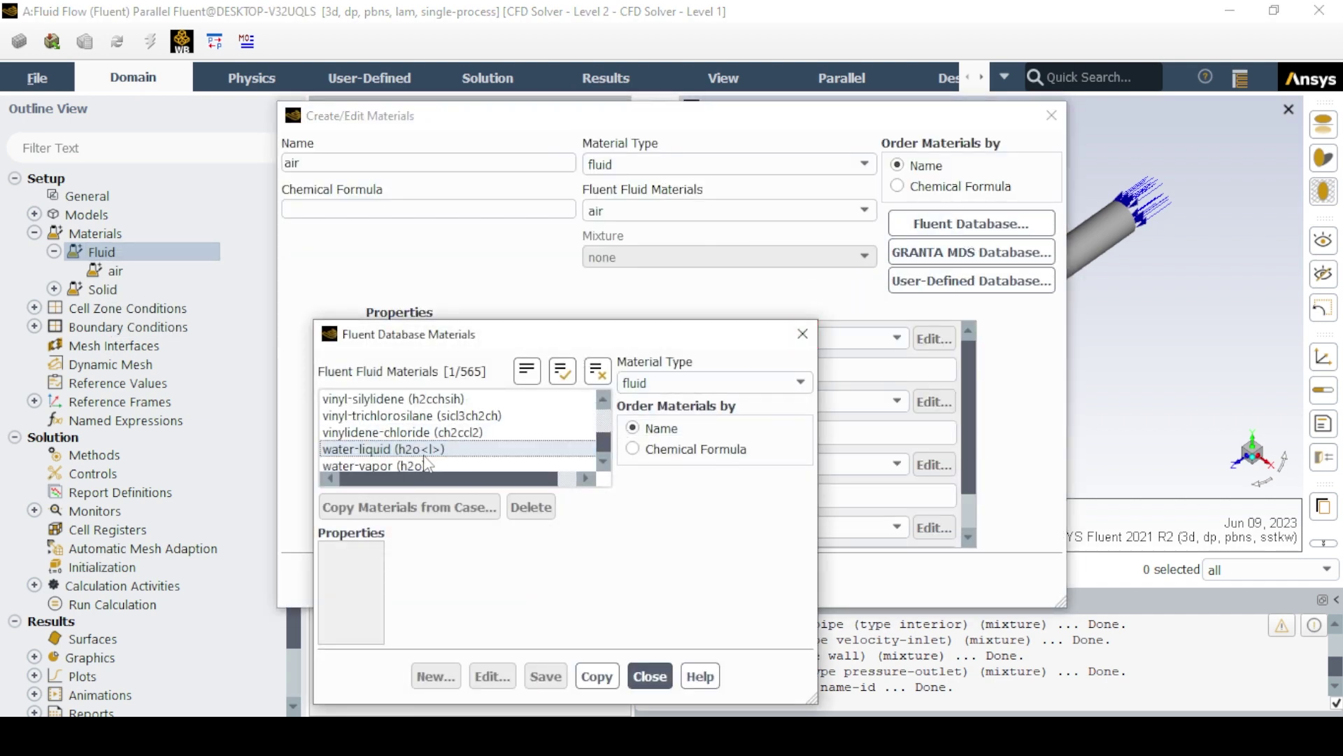
click(597, 676)
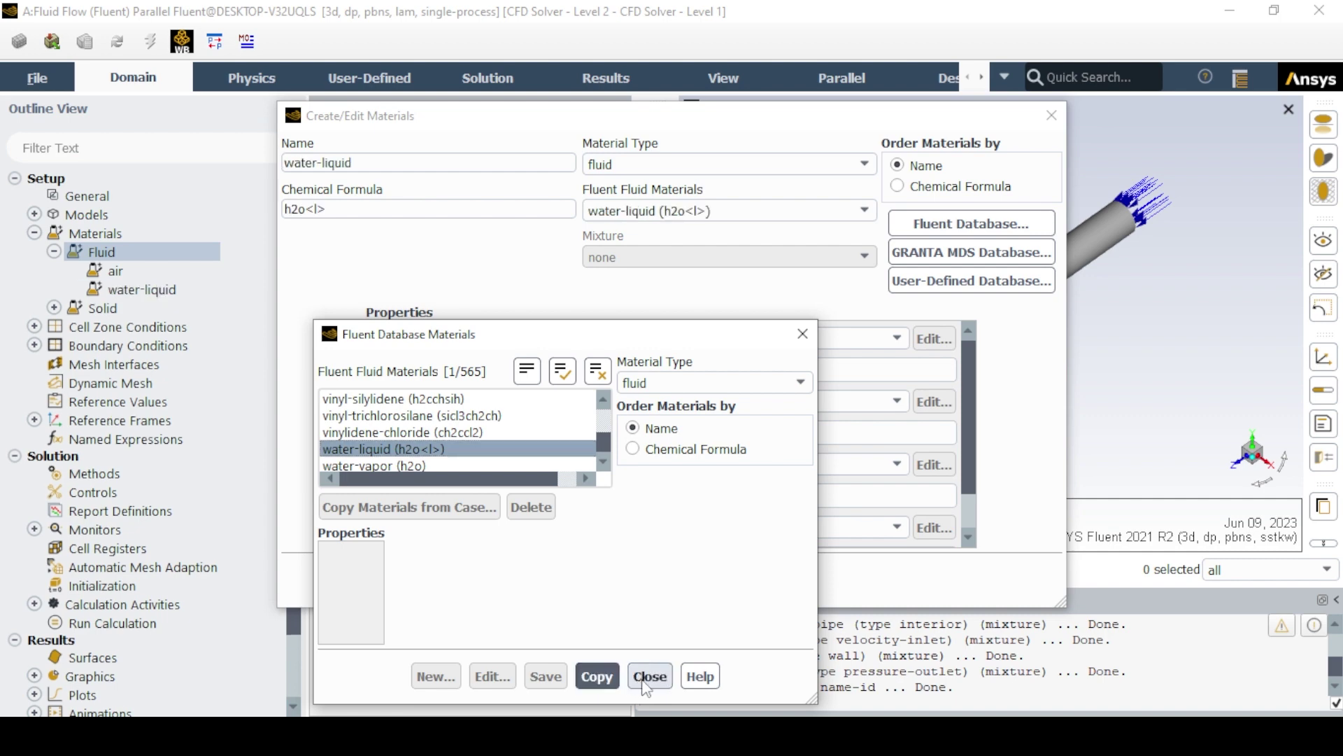
click(649, 676)
click(734, 663)
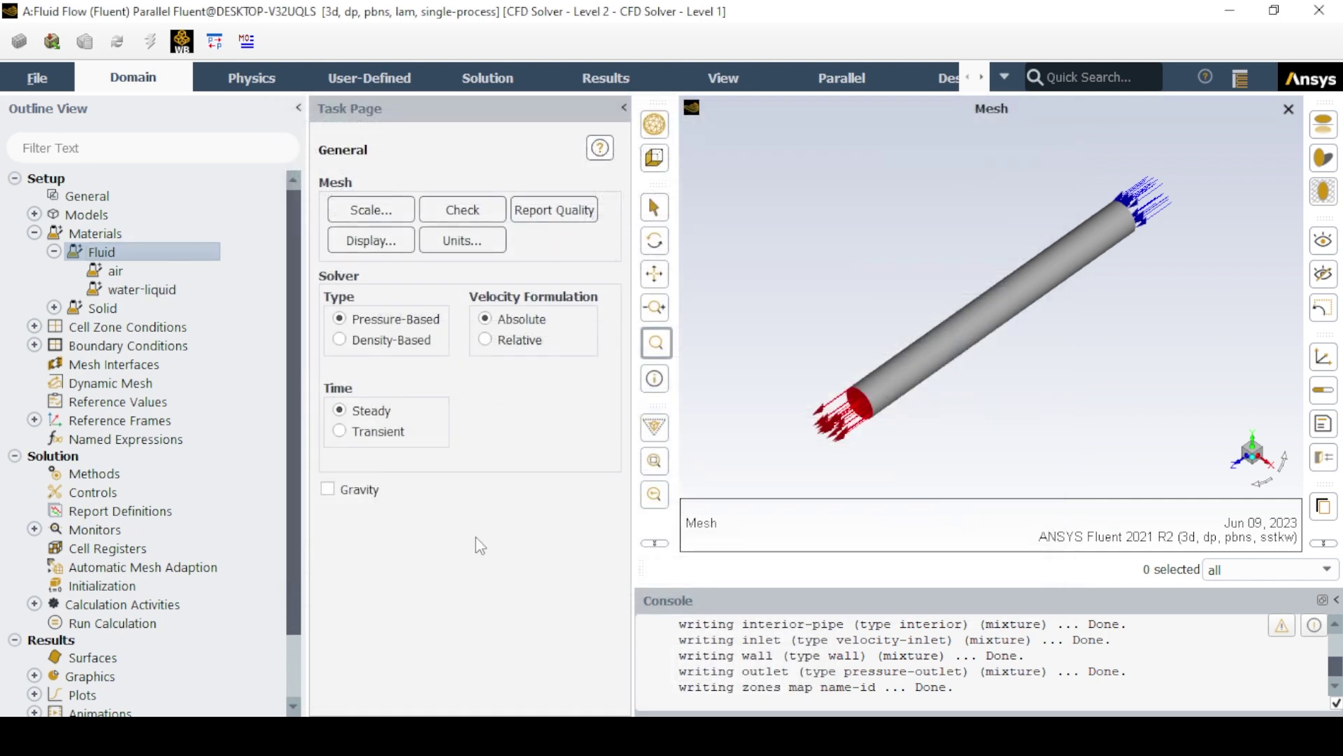
- Set water-liquid density to 500, specific heat to 5, and thermal conductivity to 0.05
right_click(155, 291)
click(172, 296)
drag(637, 376, 410, 361)
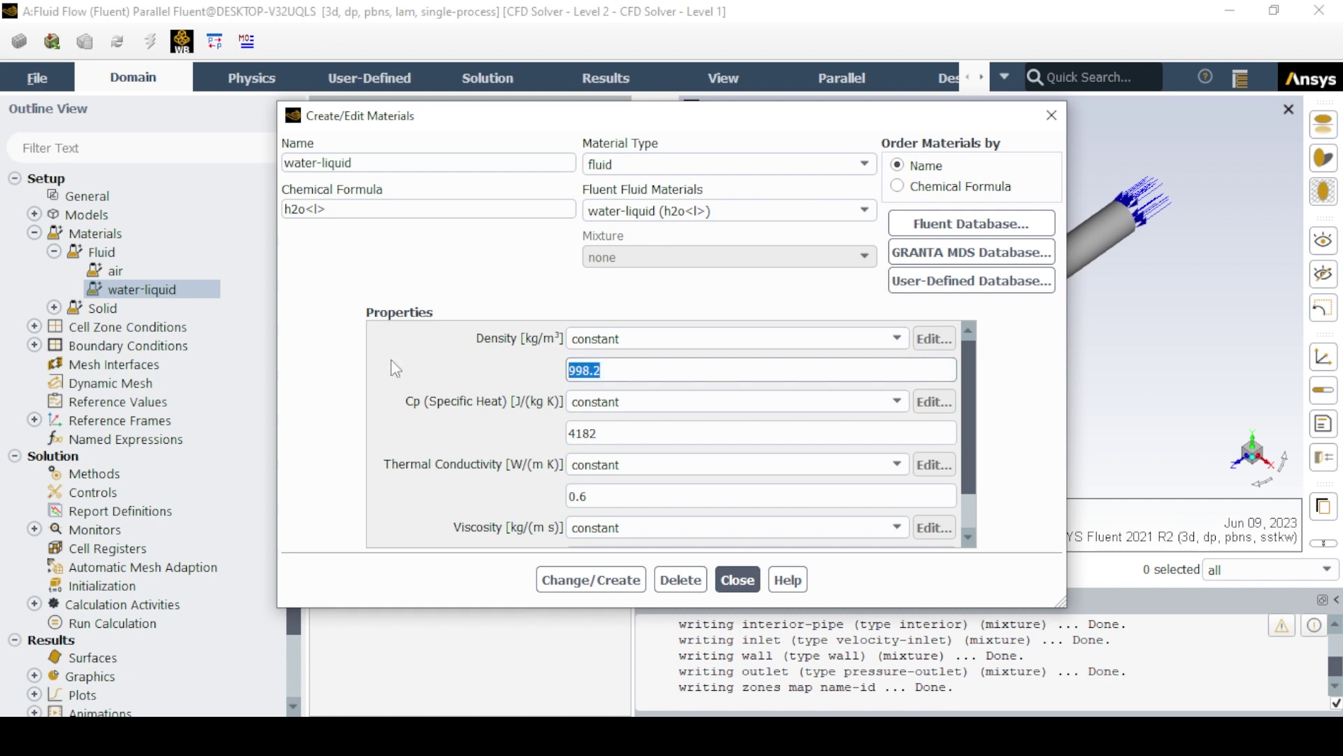
text(500)
drag(679, 442, 412, 439)
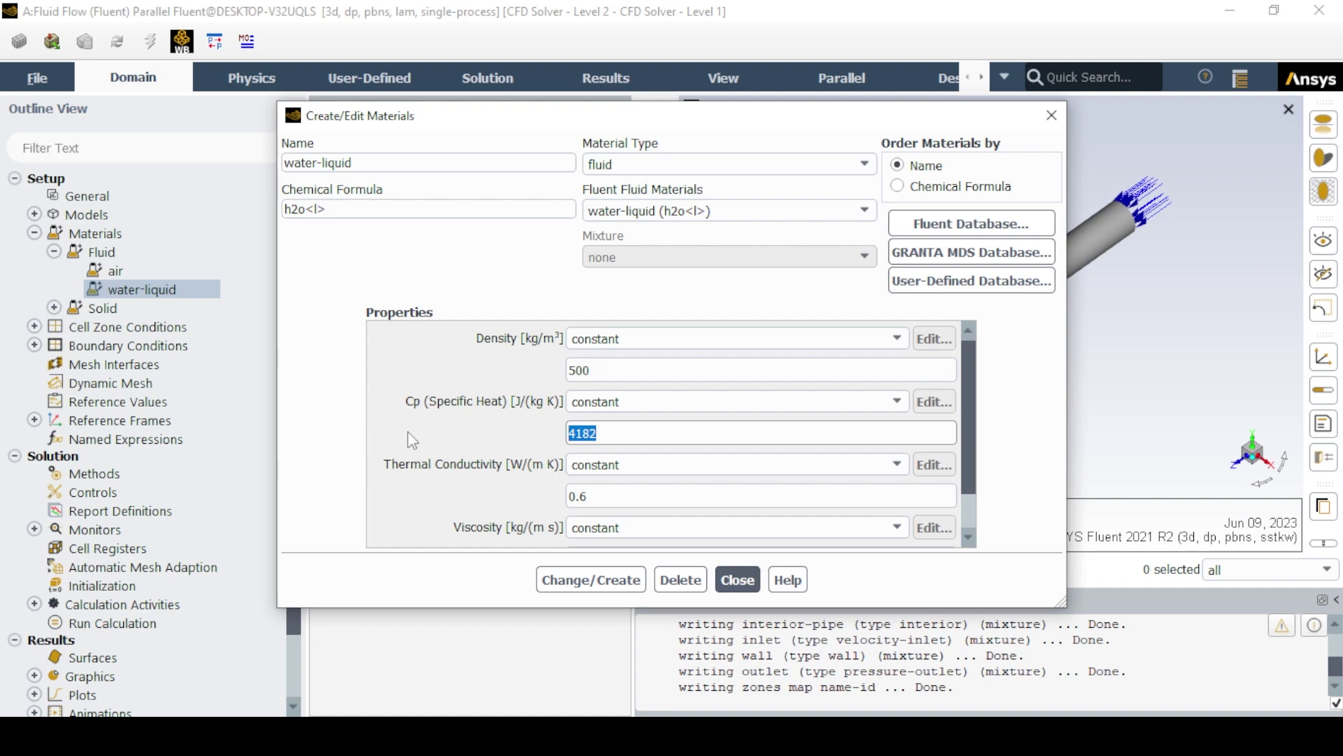
text(5)
drag(616, 496, 465, 500)
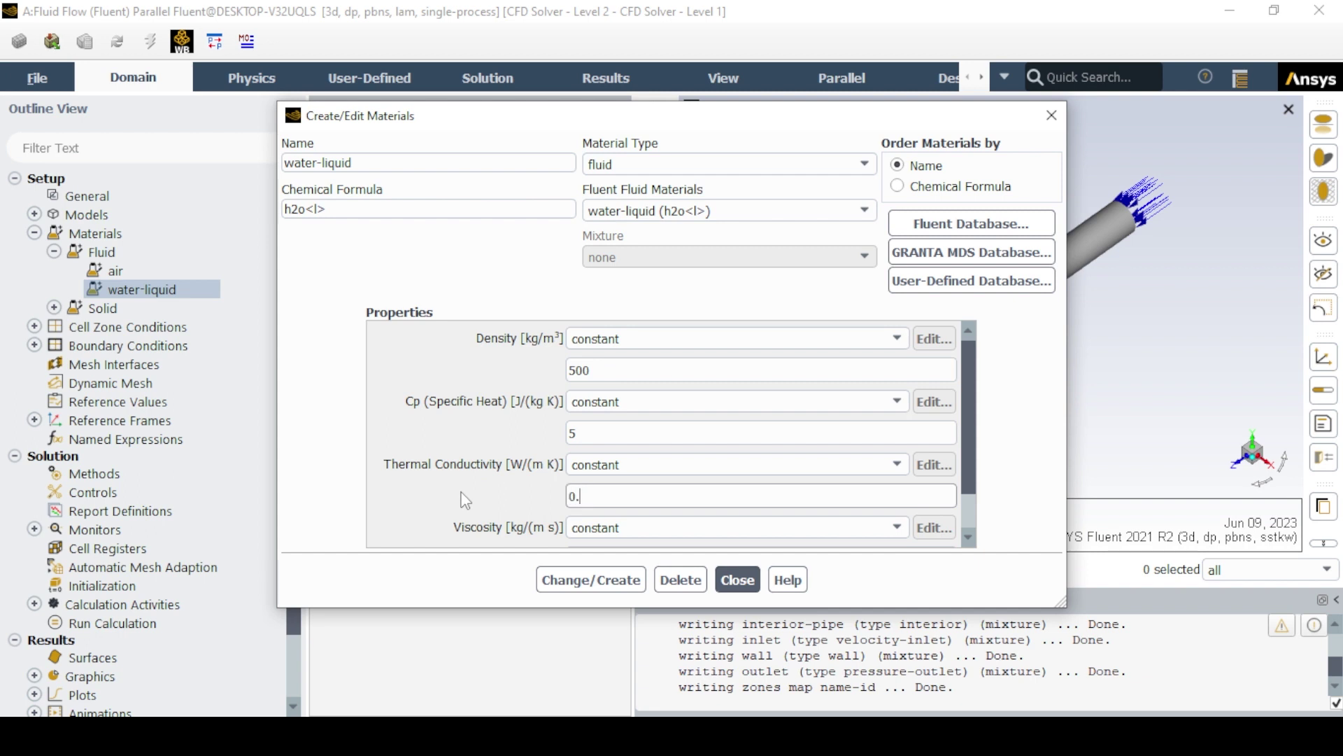
text(0.05)
- Set the water-liquid viscosity to 0.01 and save the property changes
scroll(526, 497, down, 1)
drag(620, 510, 456, 510)
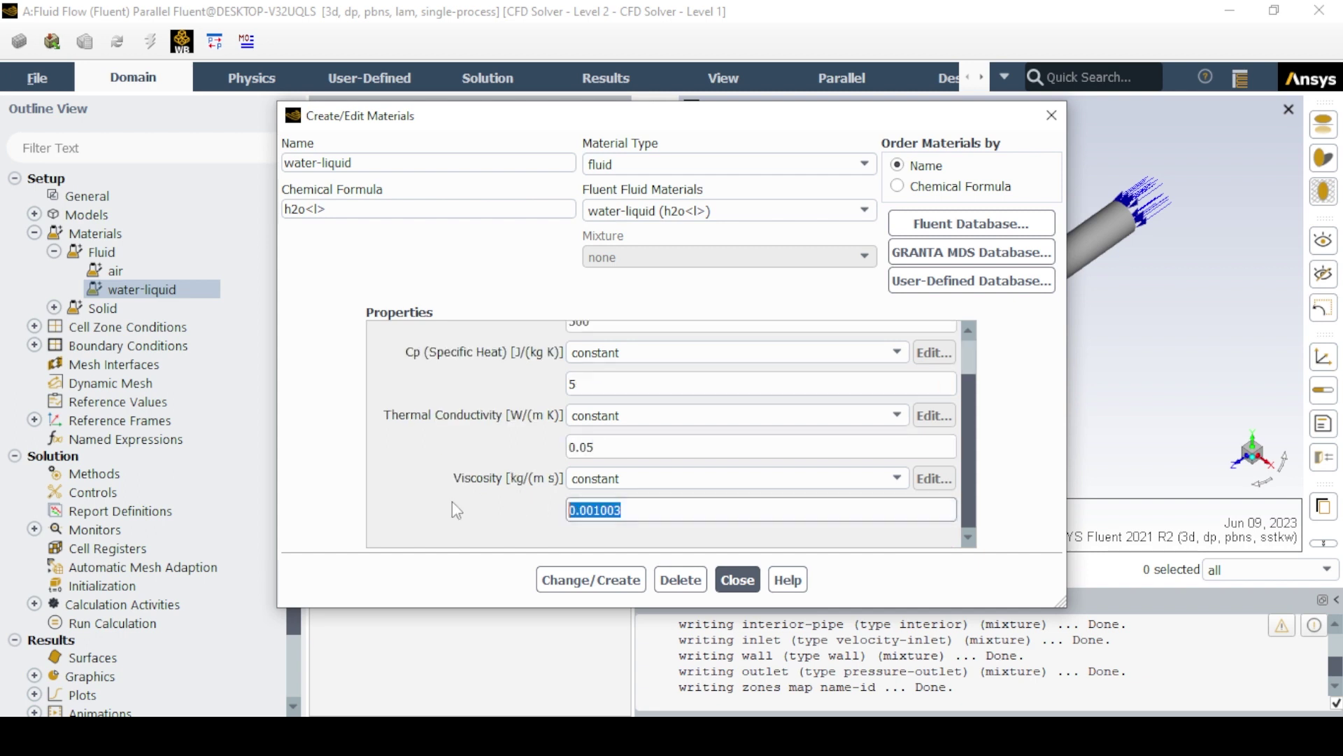
text(00.001)
drag(623, 510, 523, 517)
key(BackSpace)
text(0)
scroll(571, 488, up, 1)
click(603, 581)
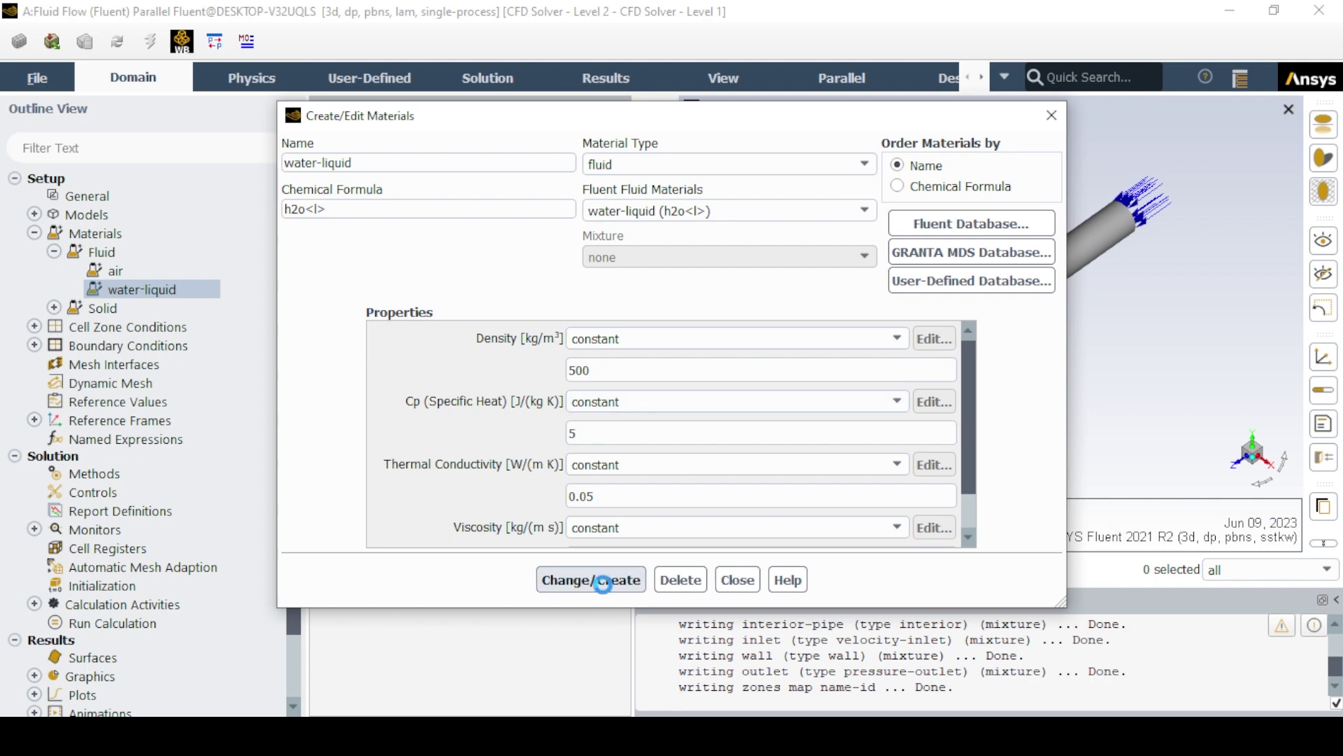
click(746, 580)
click(35, 233)
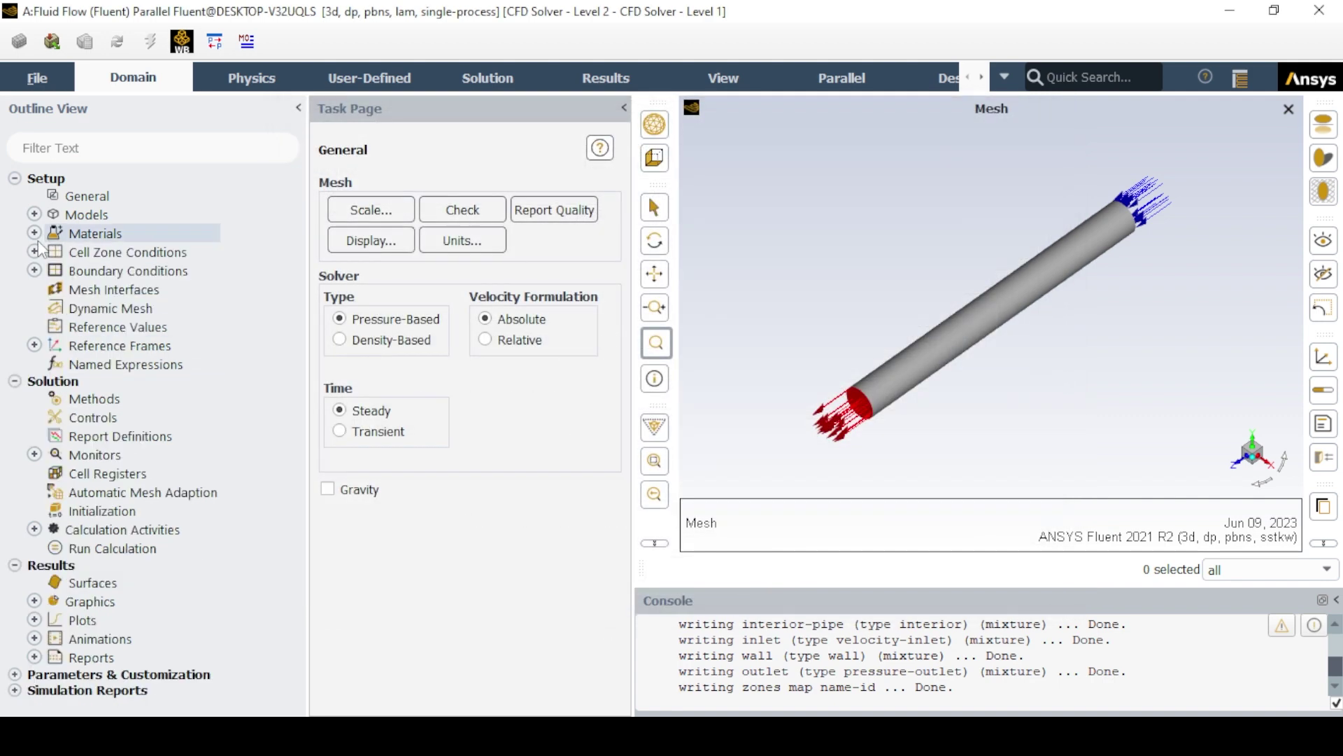
- Assign water-liquid as the material of the pipe fluid zone
click(33, 252)
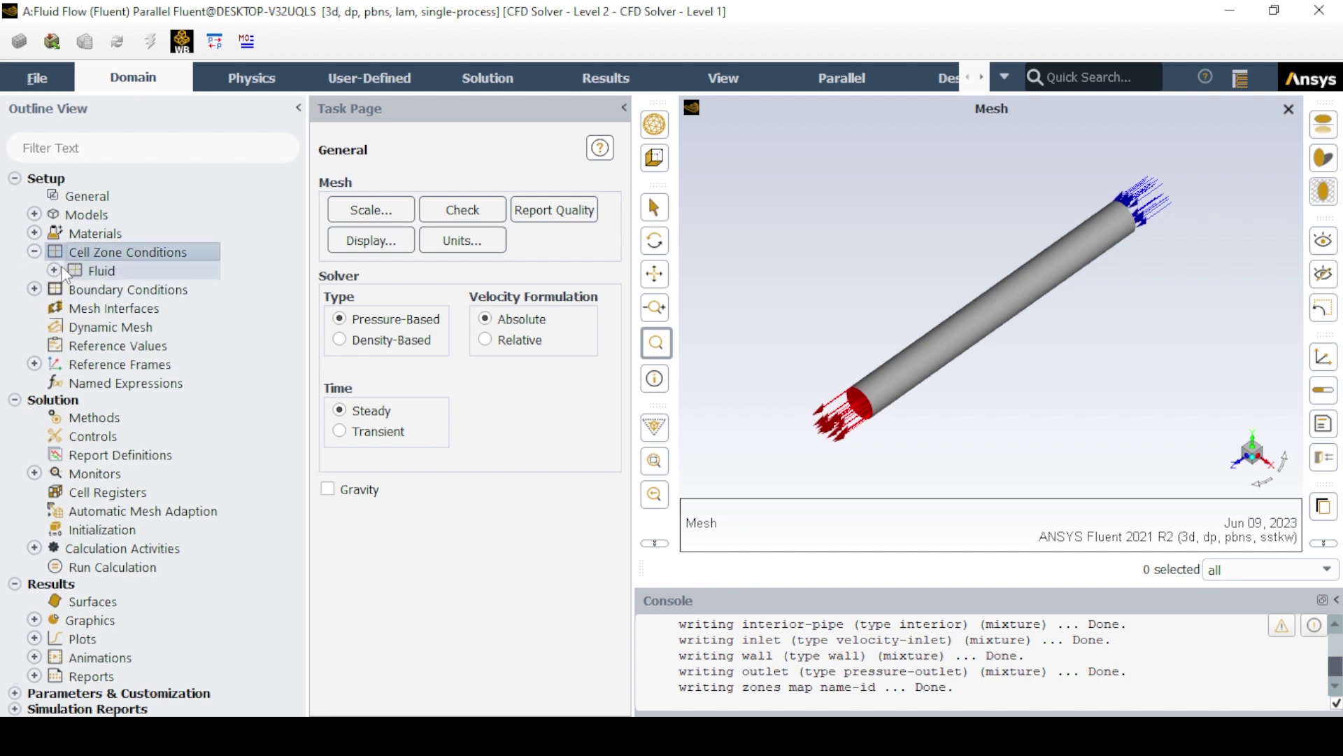
click(54, 270)
click(140, 289)
right_click(140, 289)
click(168, 299)
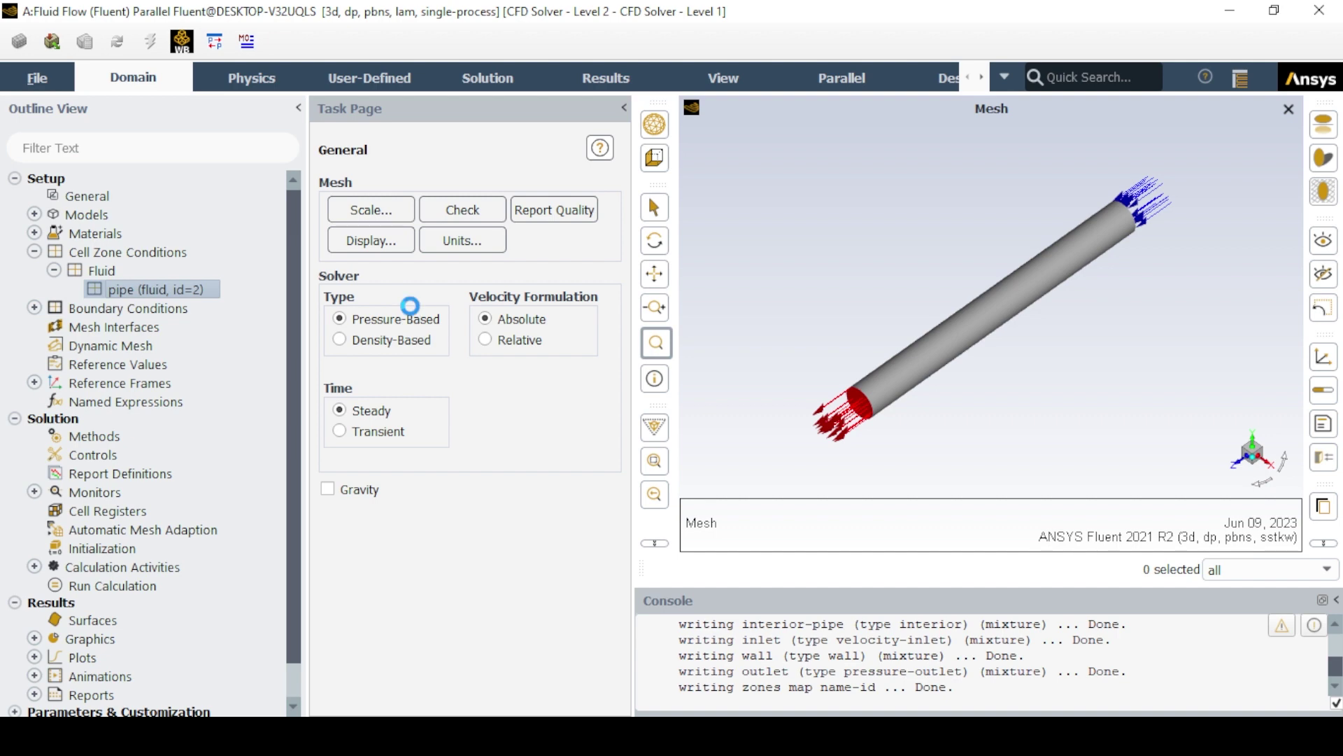
click(431, 247)
click(420, 264)
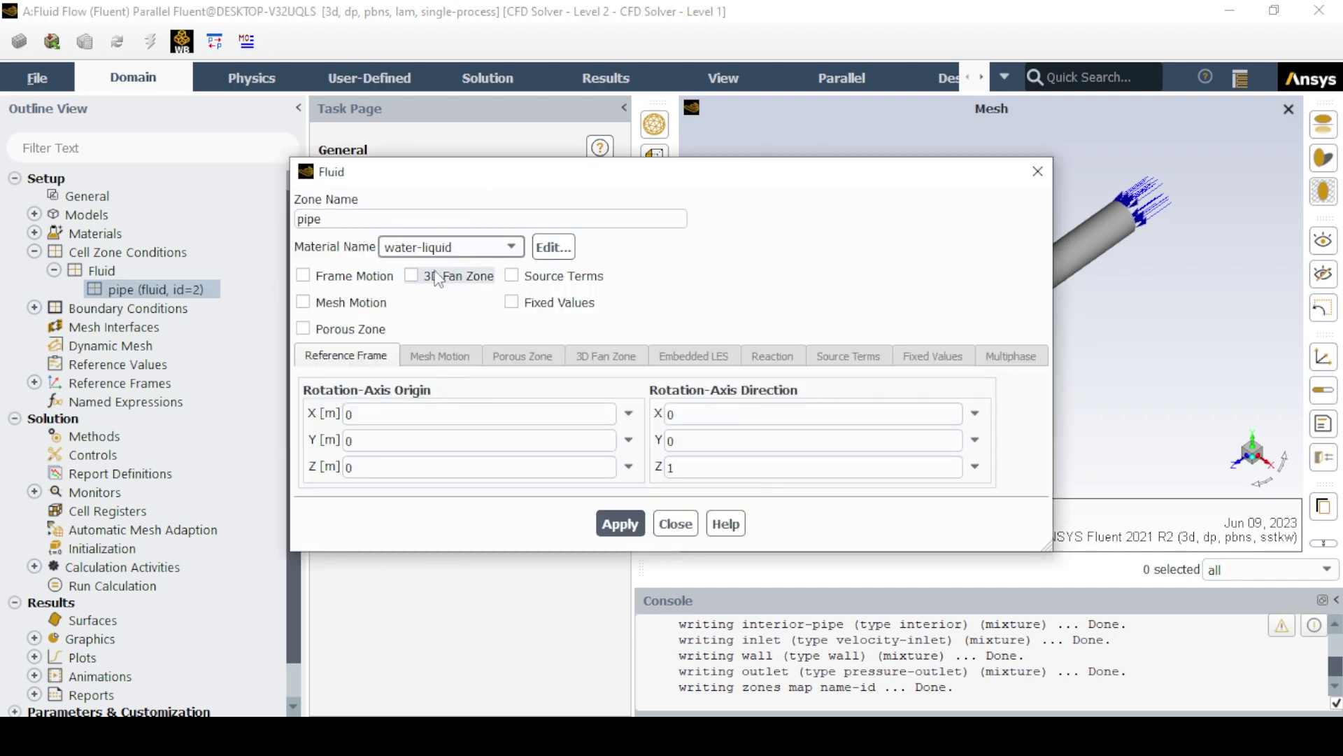
click(615, 523)
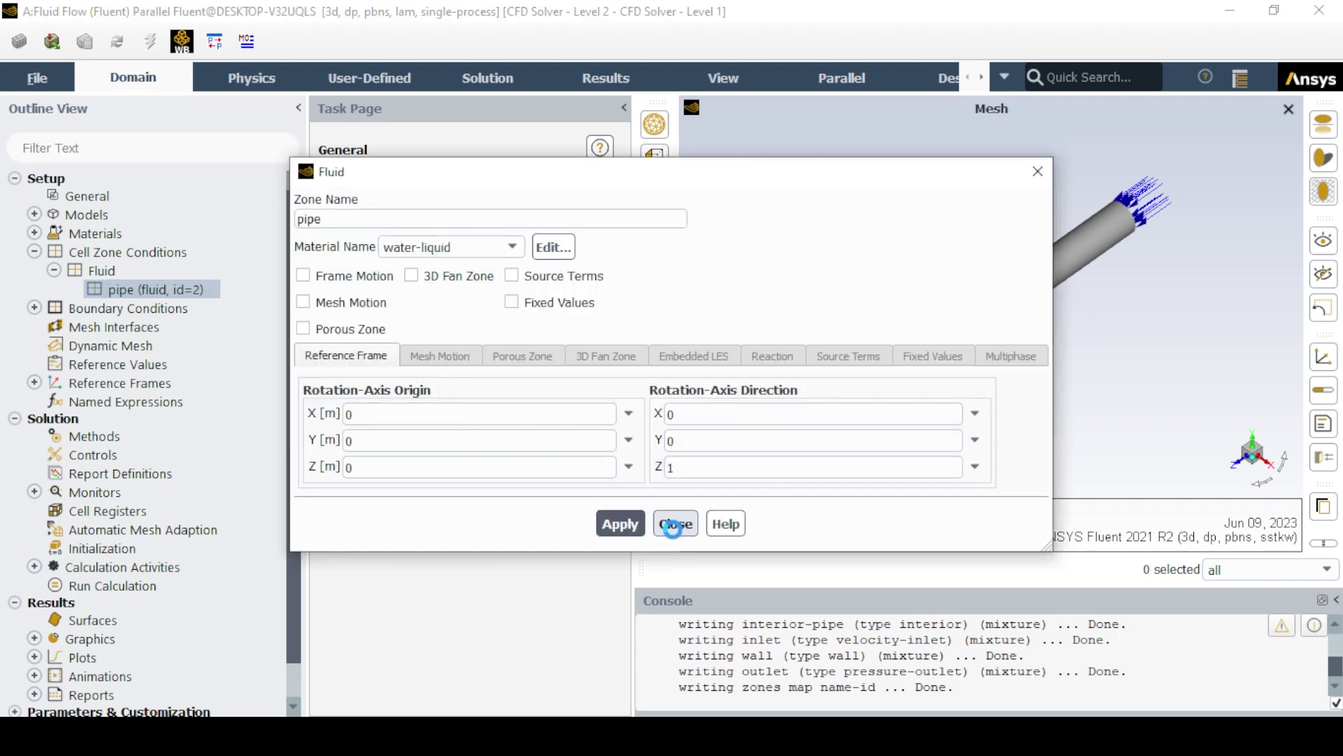
click(675, 523)
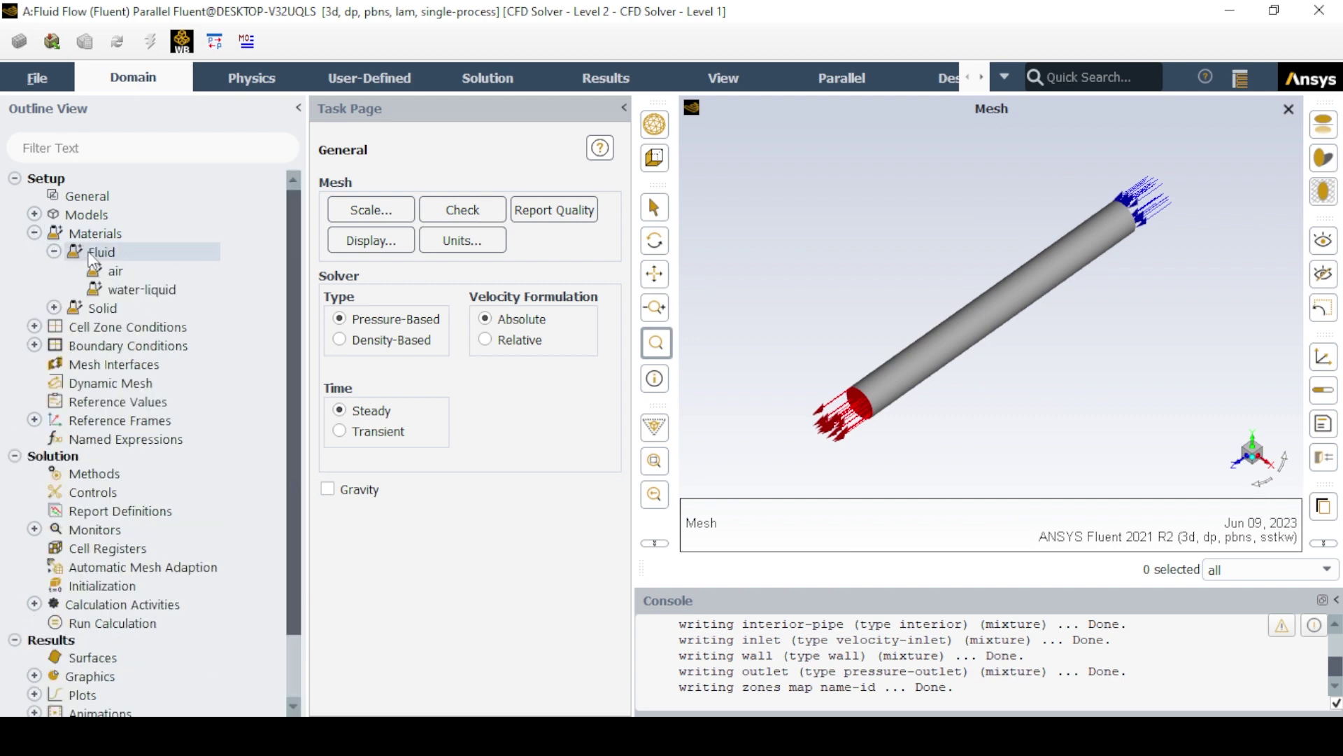
- Delete the air material from the fluid materials list
right_click(142, 299)
click(179, 366)
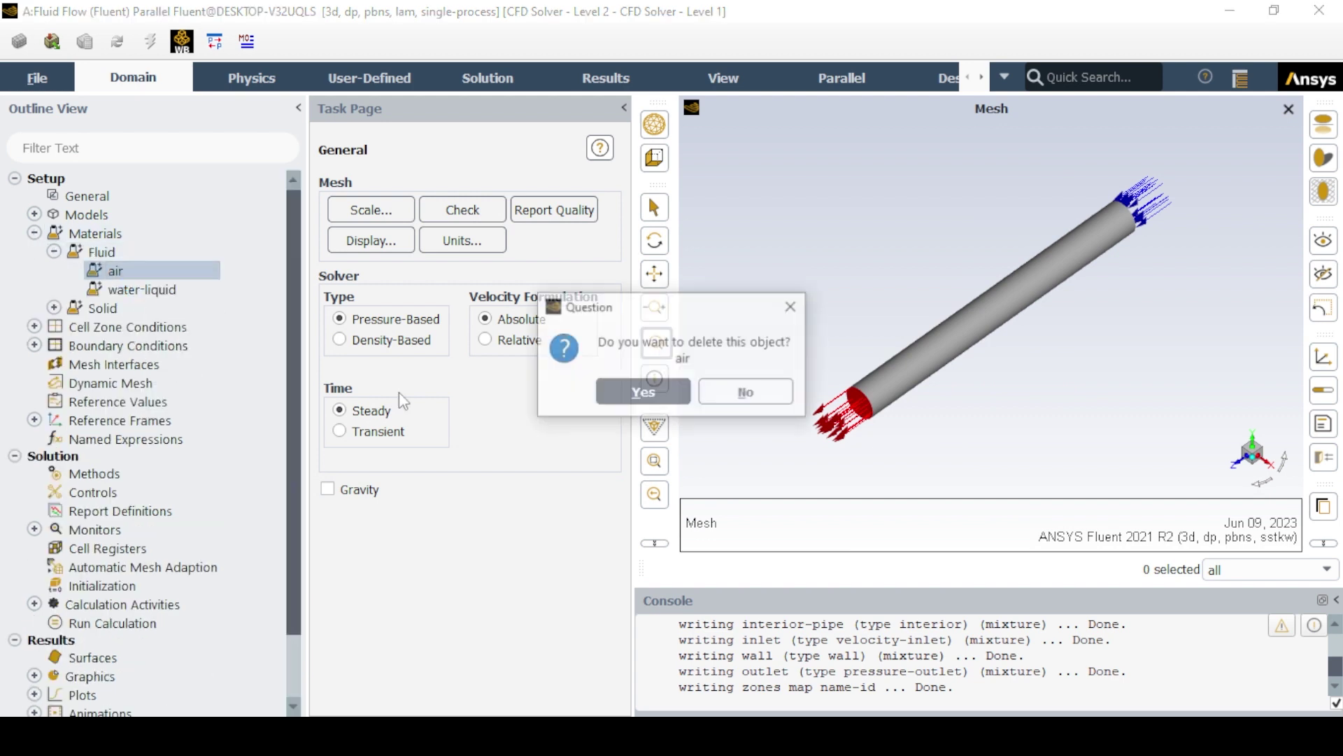
click(639, 390)
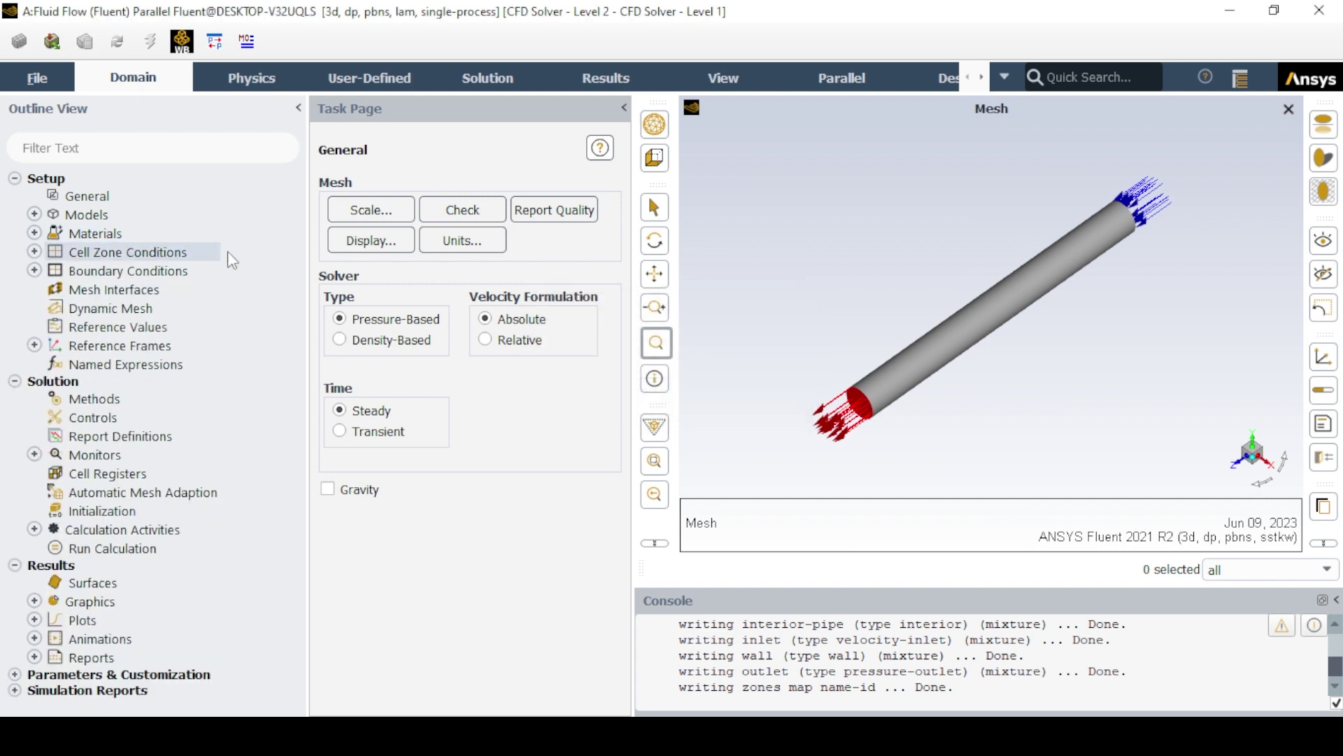
click(468, 245)
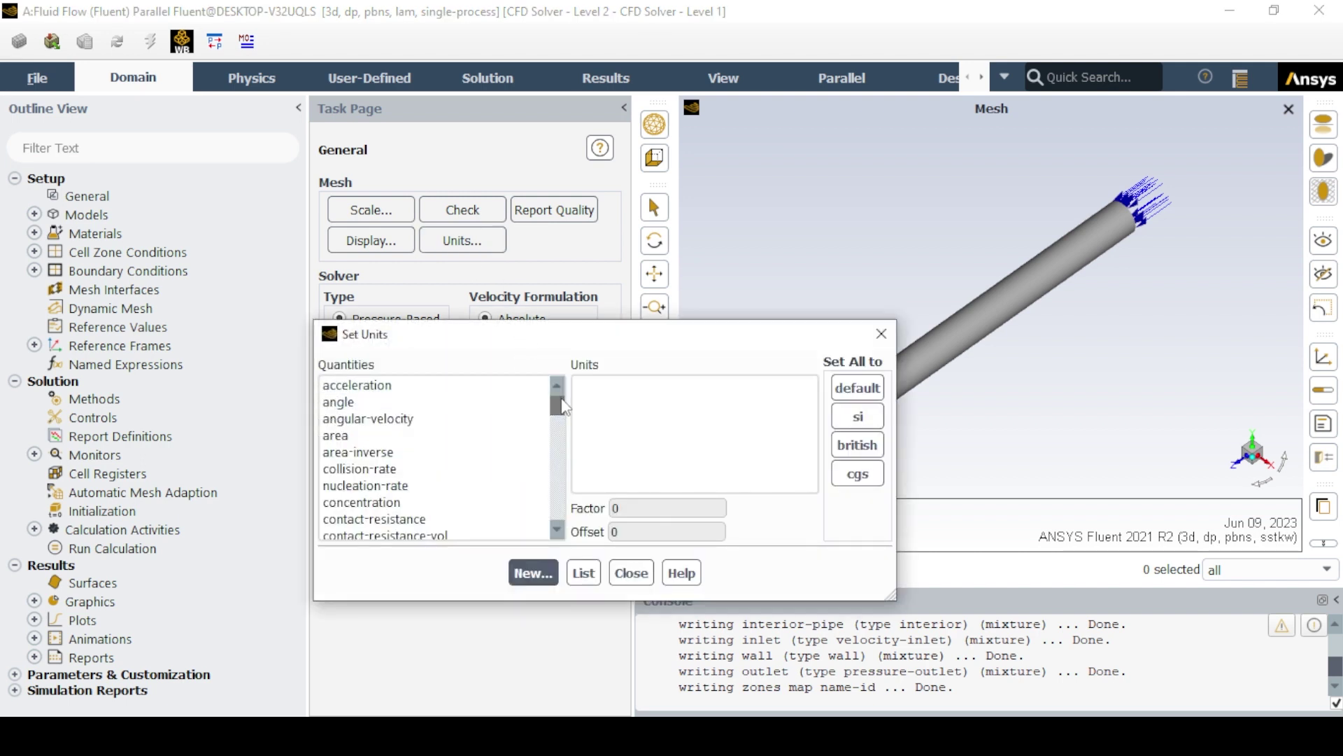
- Change the temperature quantity's unit to C in the Set Units dialog
drag(558, 405, 556, 484)
click(391, 519)
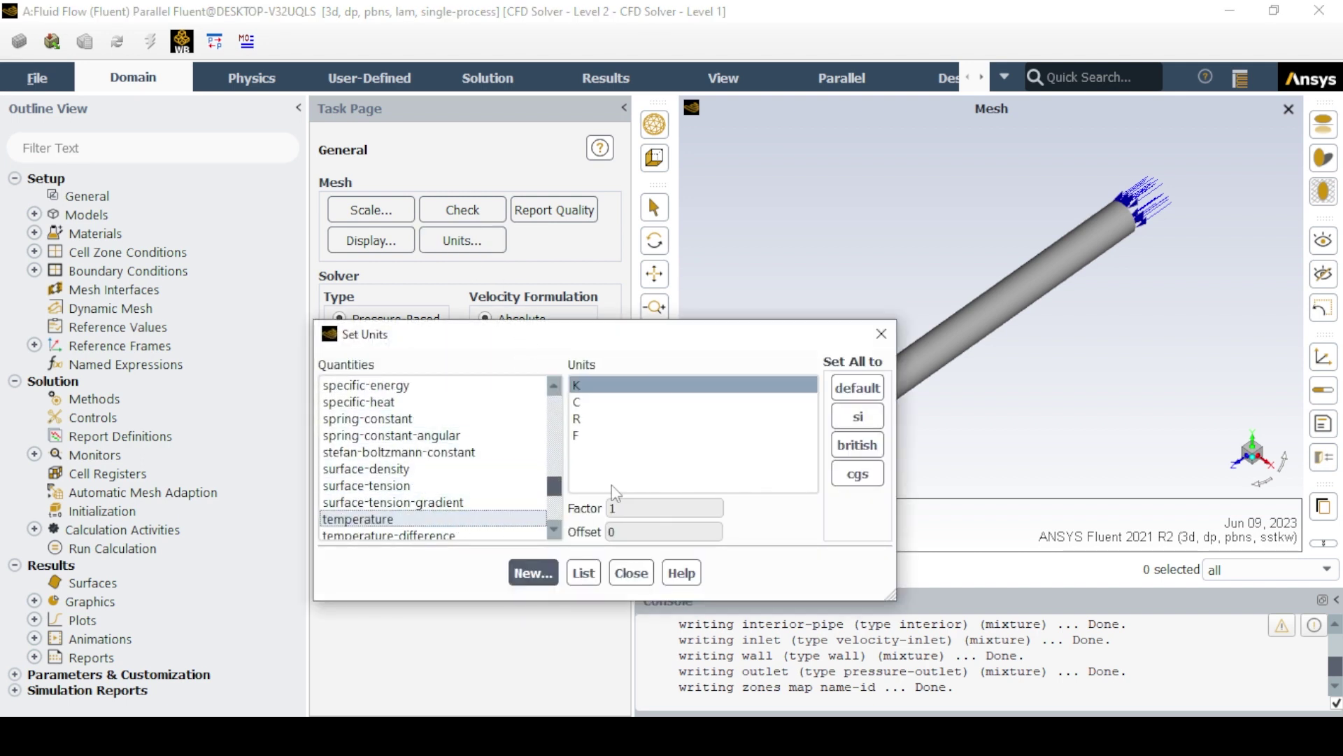
click(598, 403)
click(631, 572)
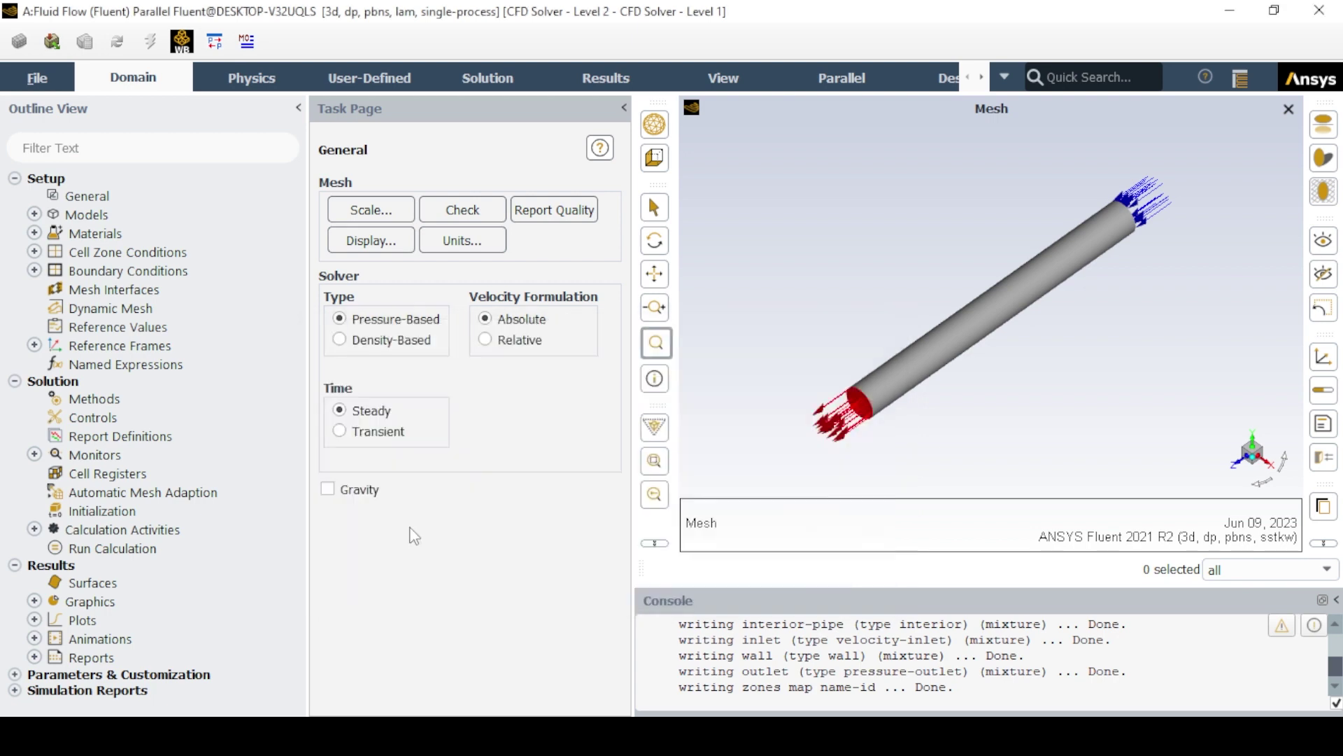
click(33, 270)
- Give the inlet a 0.01 m/s velocity magnitude and a 30 °C temperature
click(54, 289)
right_click(133, 308)
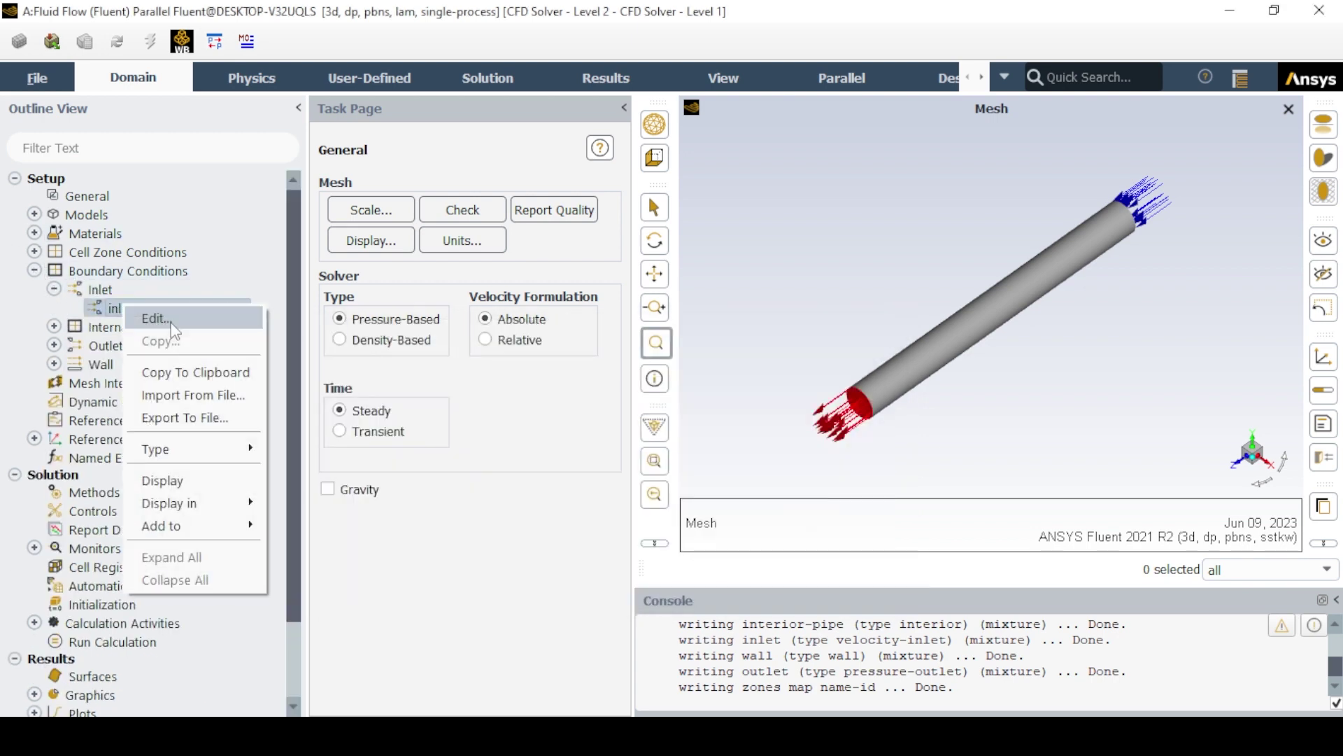
click(170, 315)
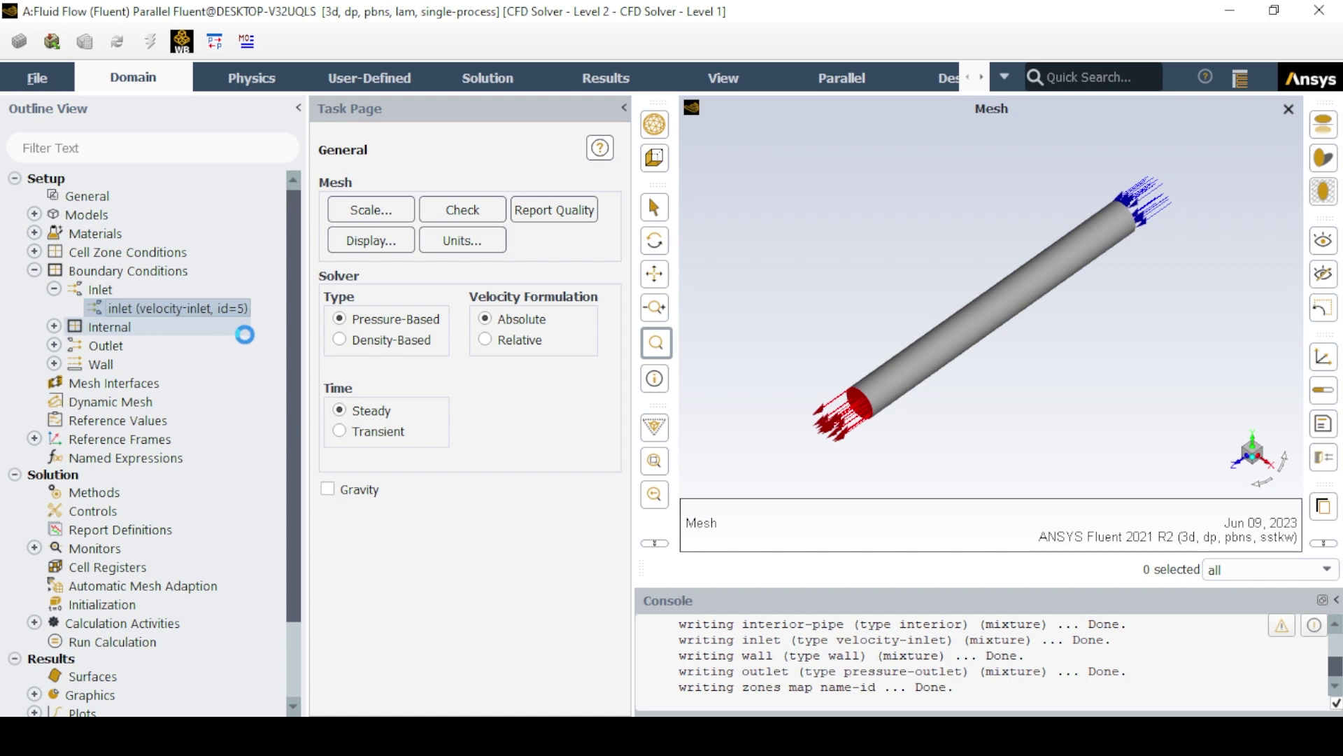
double_click(630, 501)
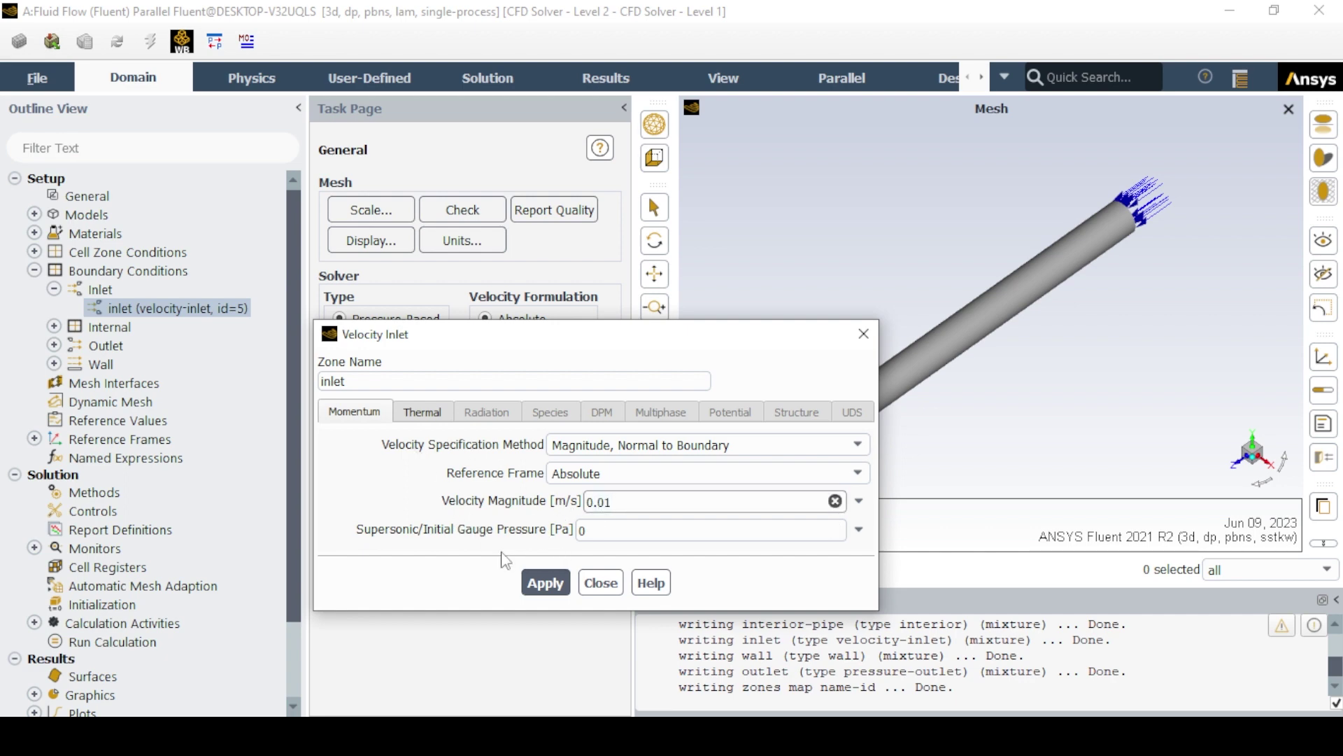
click(423, 411)
double_click(468, 444)
text(30)
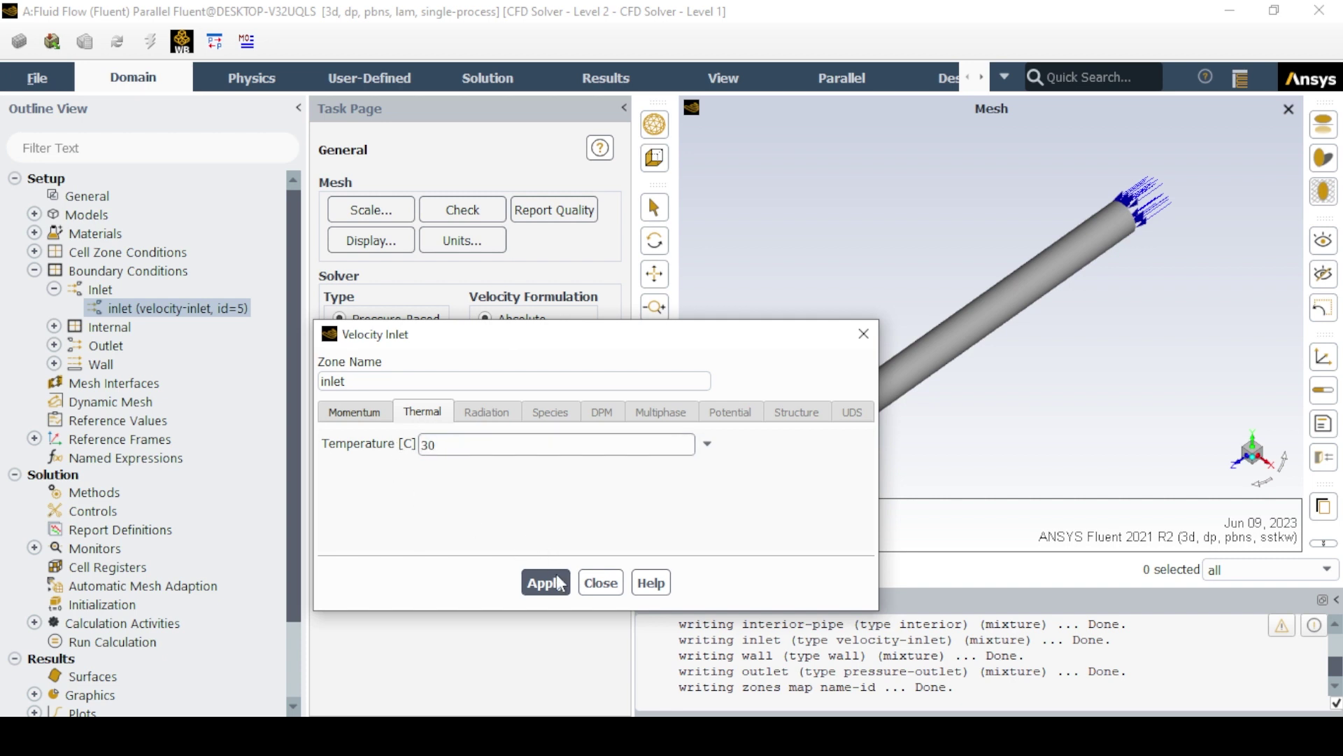
click(556, 579)
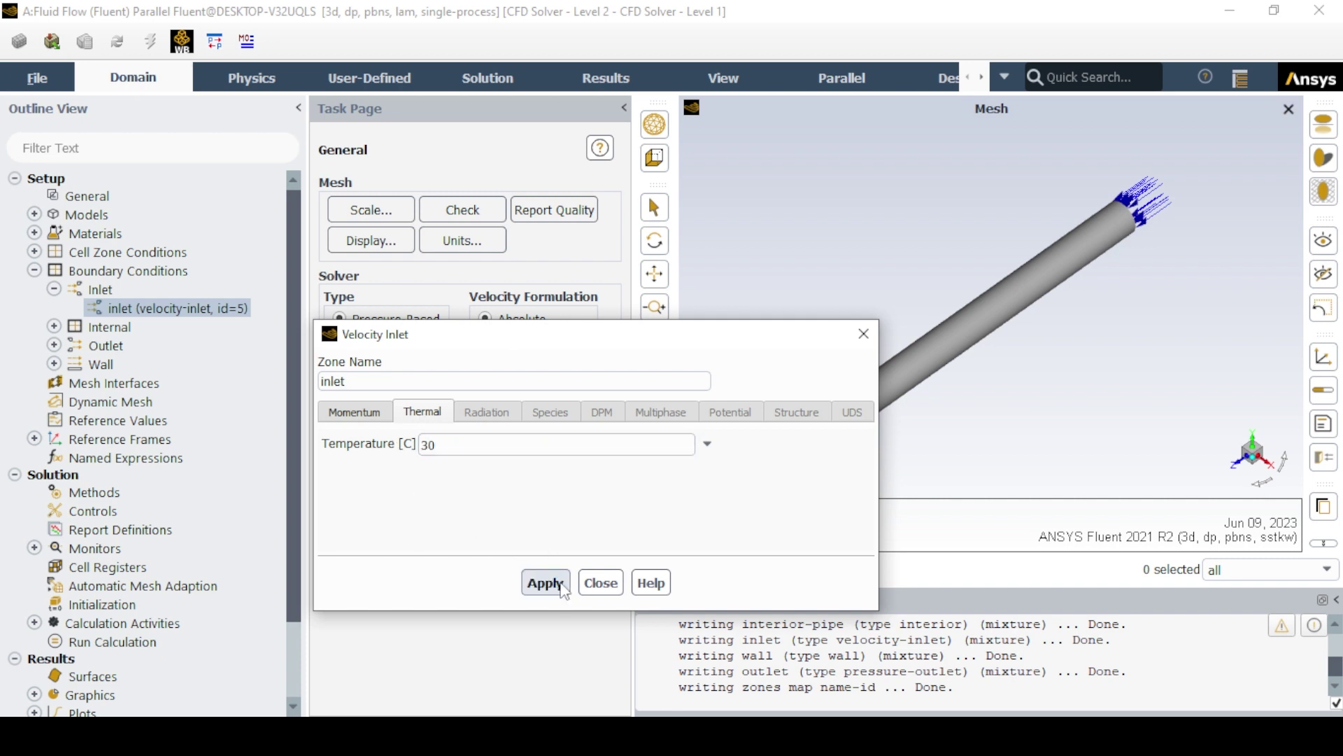
- Set the wall boundary's thermal condition to a 100 W/m² heat flux
click(600, 585)
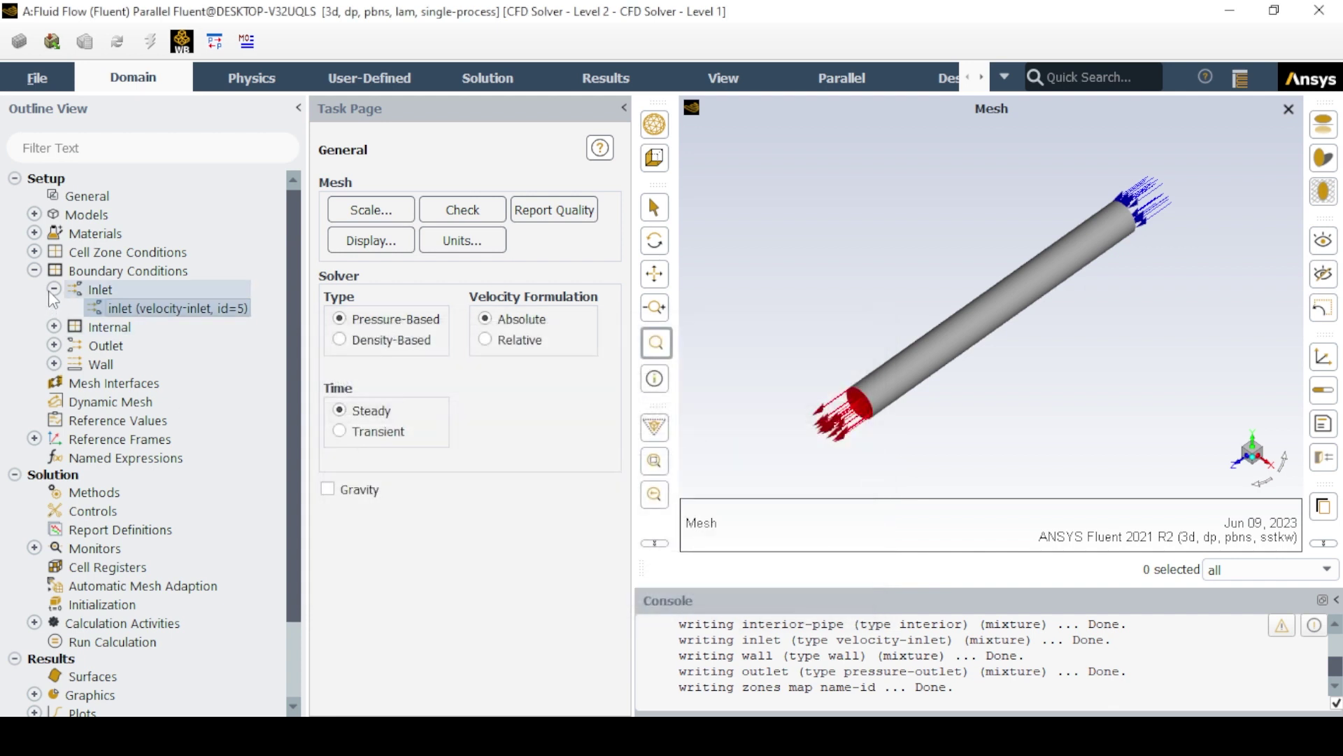
click(54, 289)
click(54, 345)
right_click(99, 365)
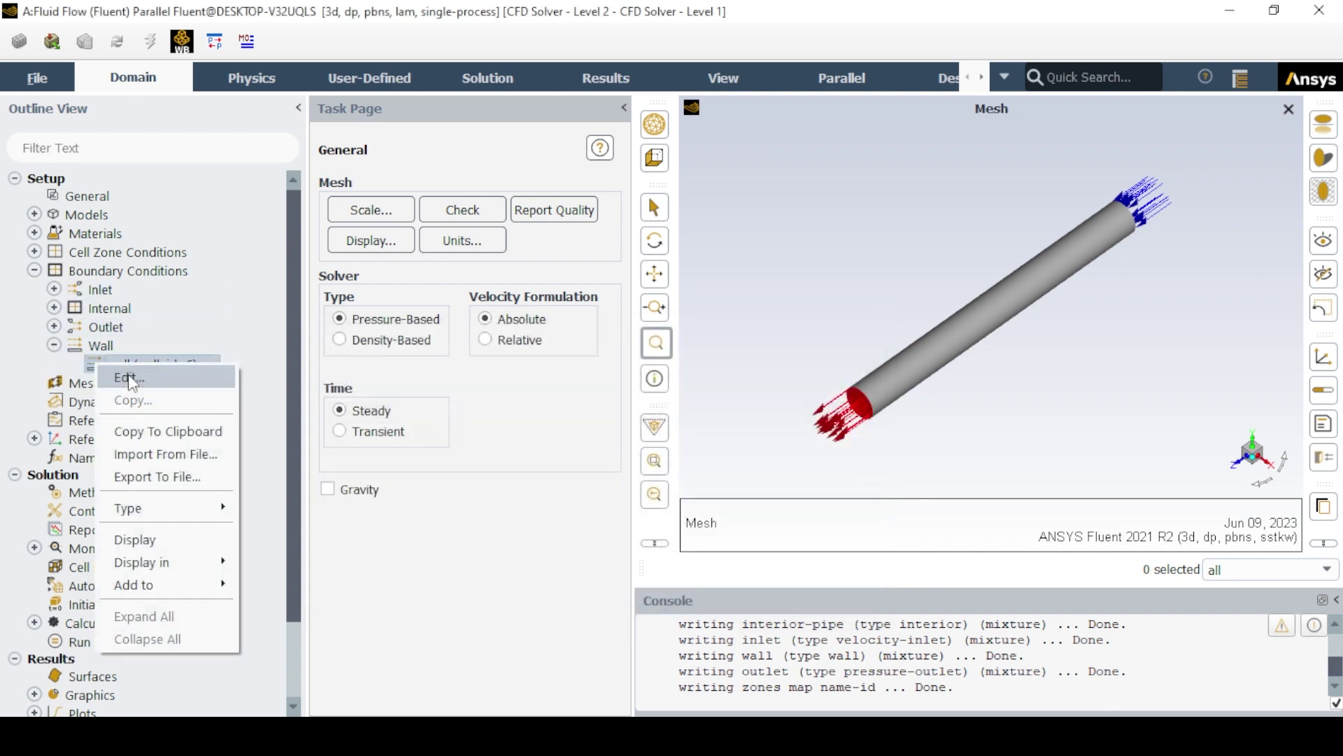
click(130, 376)
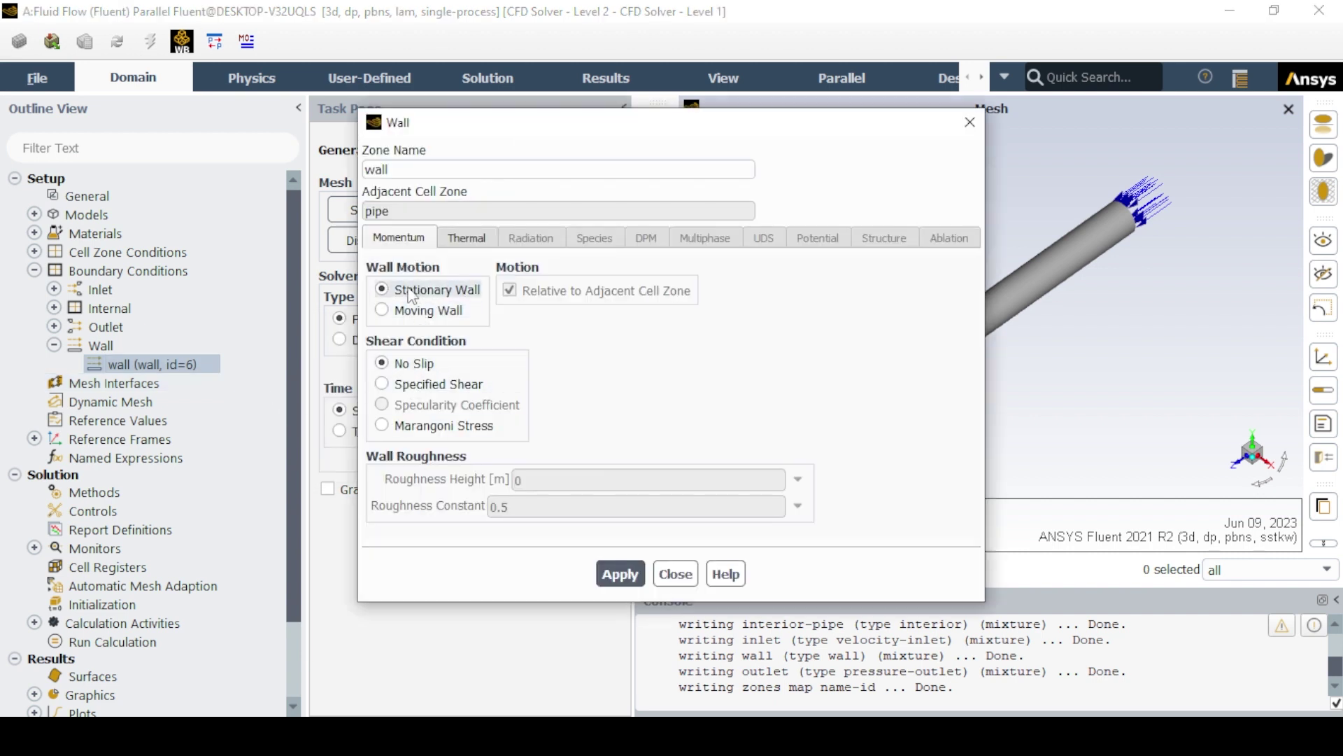
click(469, 241)
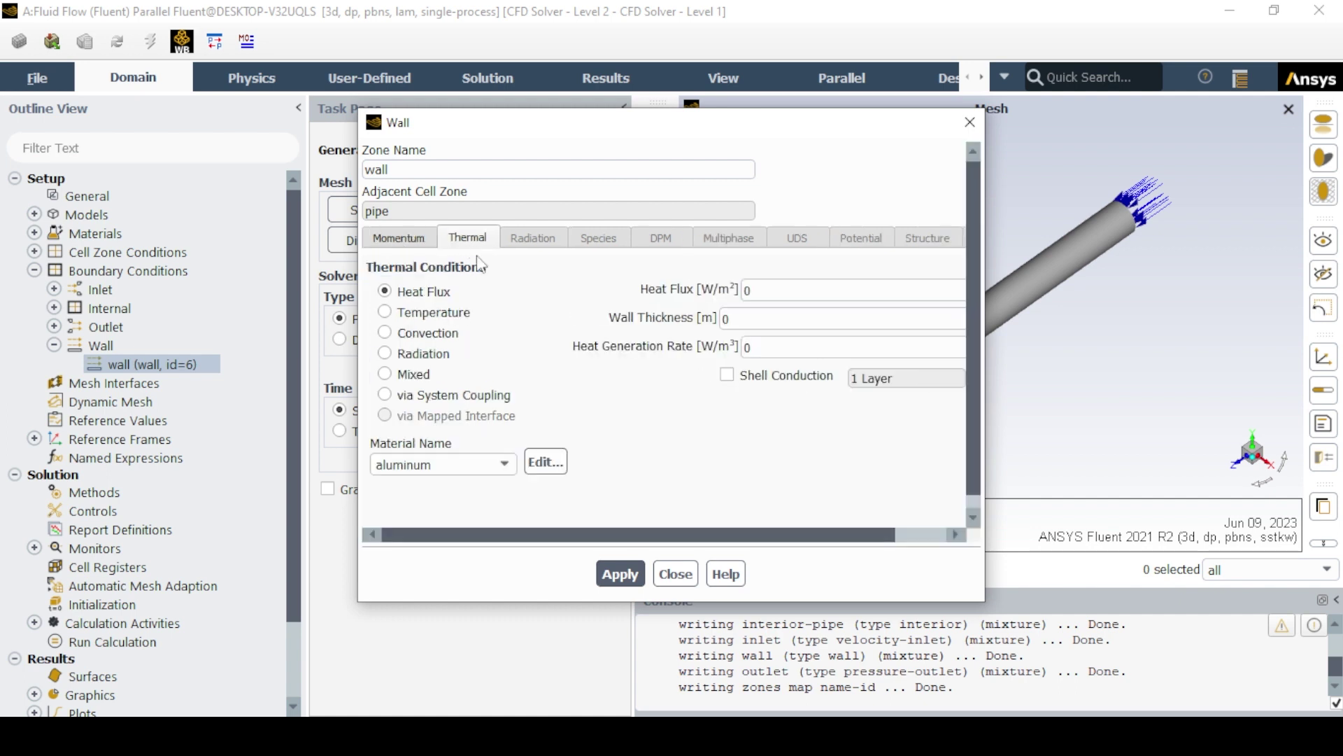
click(746, 290)
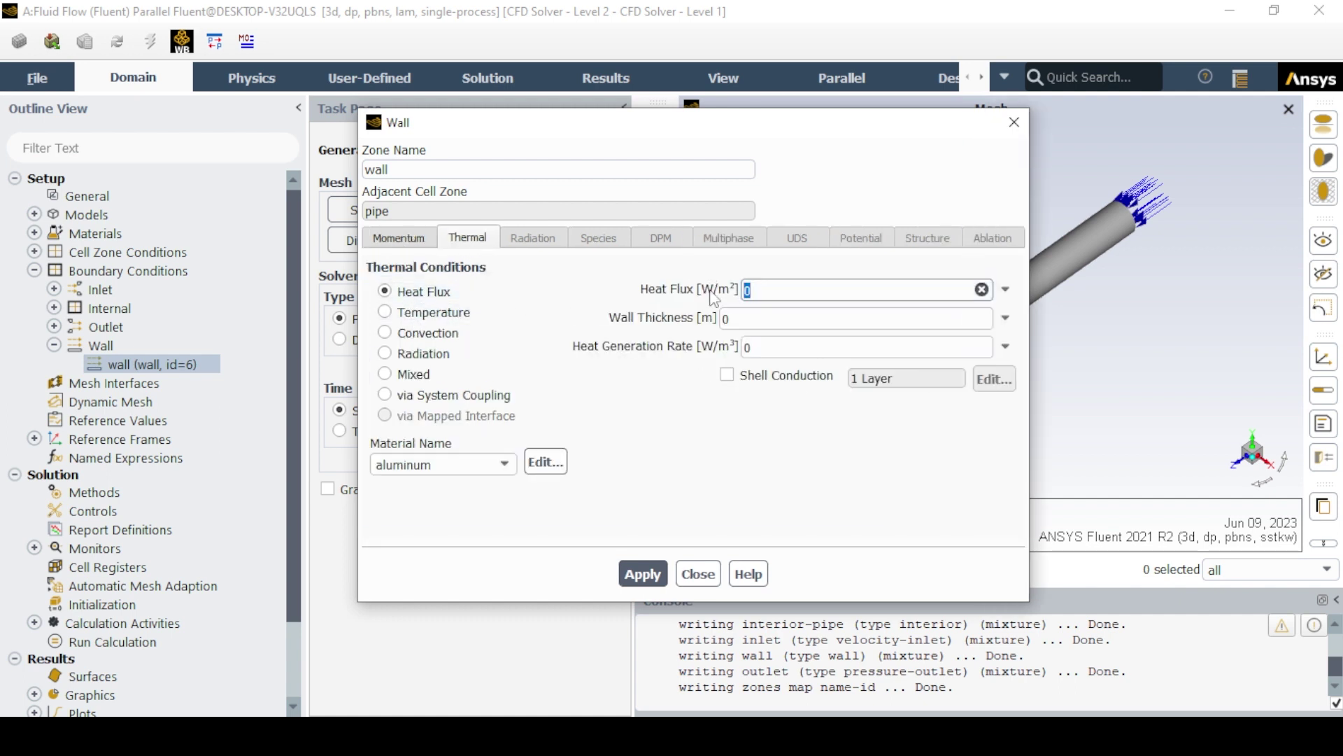
click(649, 574)
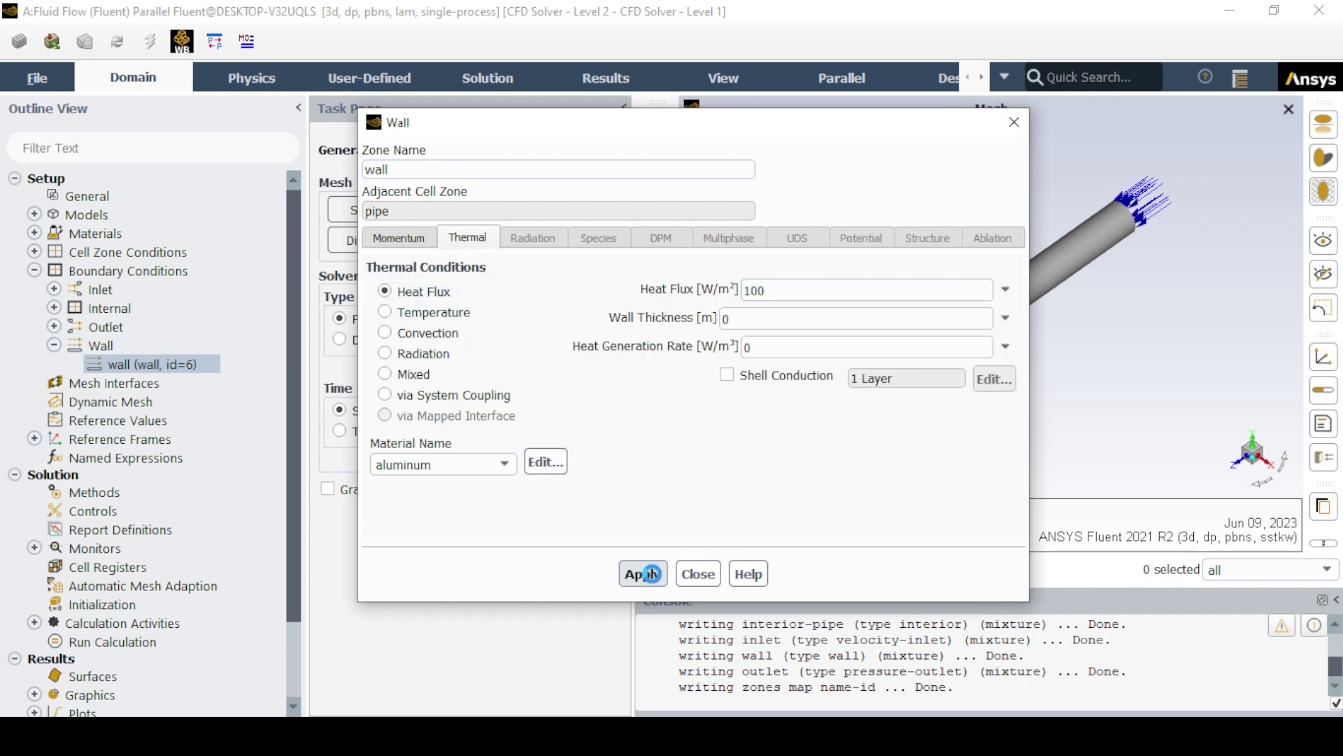
click(695, 576)
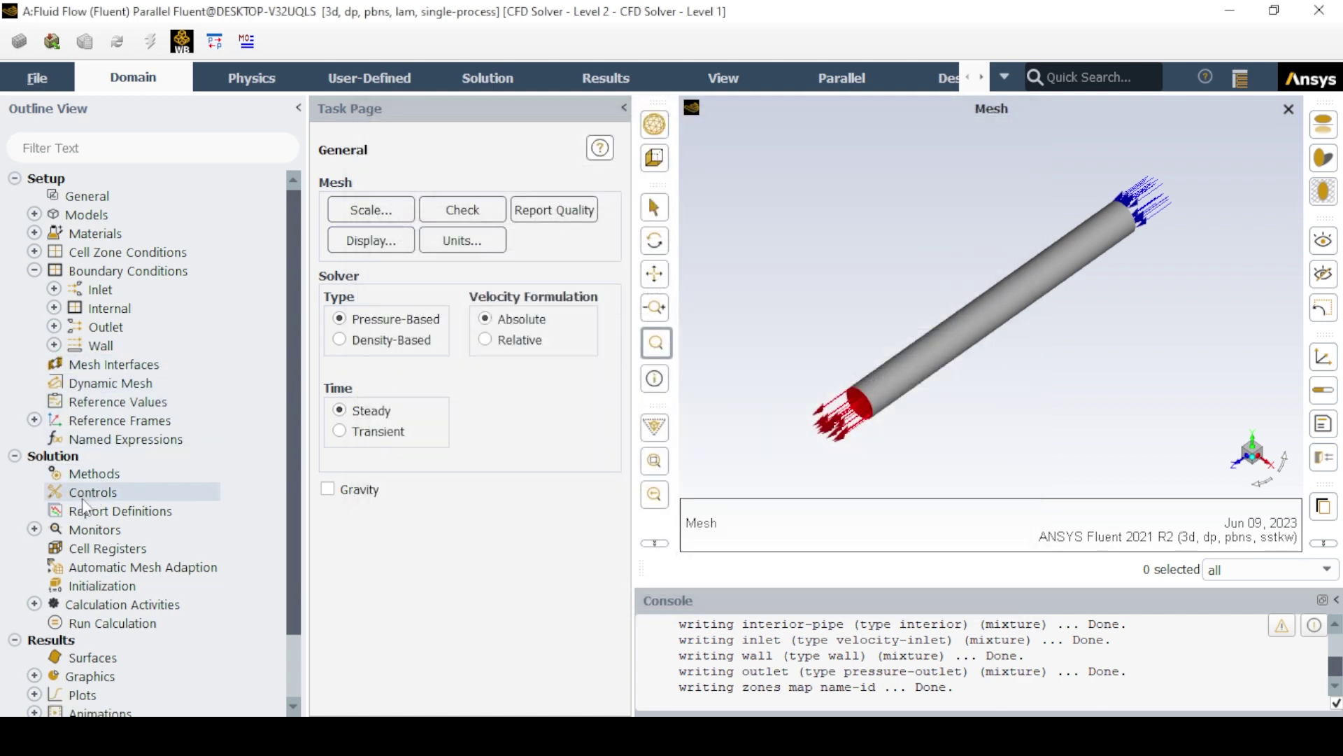
- Set the continuity, x/y/z-velocity and energy residual criteria all to 1e-06
click(34, 529)
right_click(112, 548)
click(143, 557)
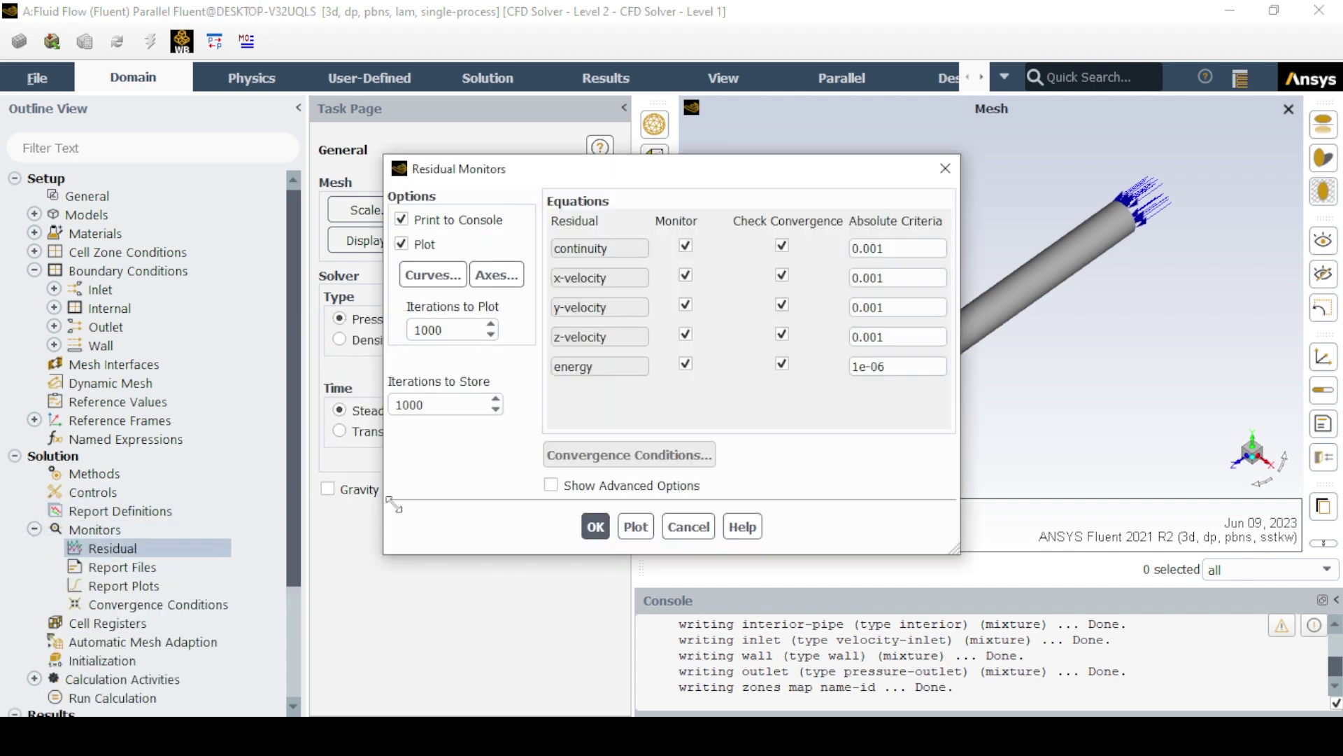
drag(903, 366, 819, 370)
key(ctrl+c)
drag(902, 336, 801, 340)
key(ctrl+v)
drag(903, 307, 808, 311)
key(ctrl+v)
drag(890, 279, 805, 282)
key(ctrl+v)
drag(903, 248, 803, 251)
key(ctrl+v)
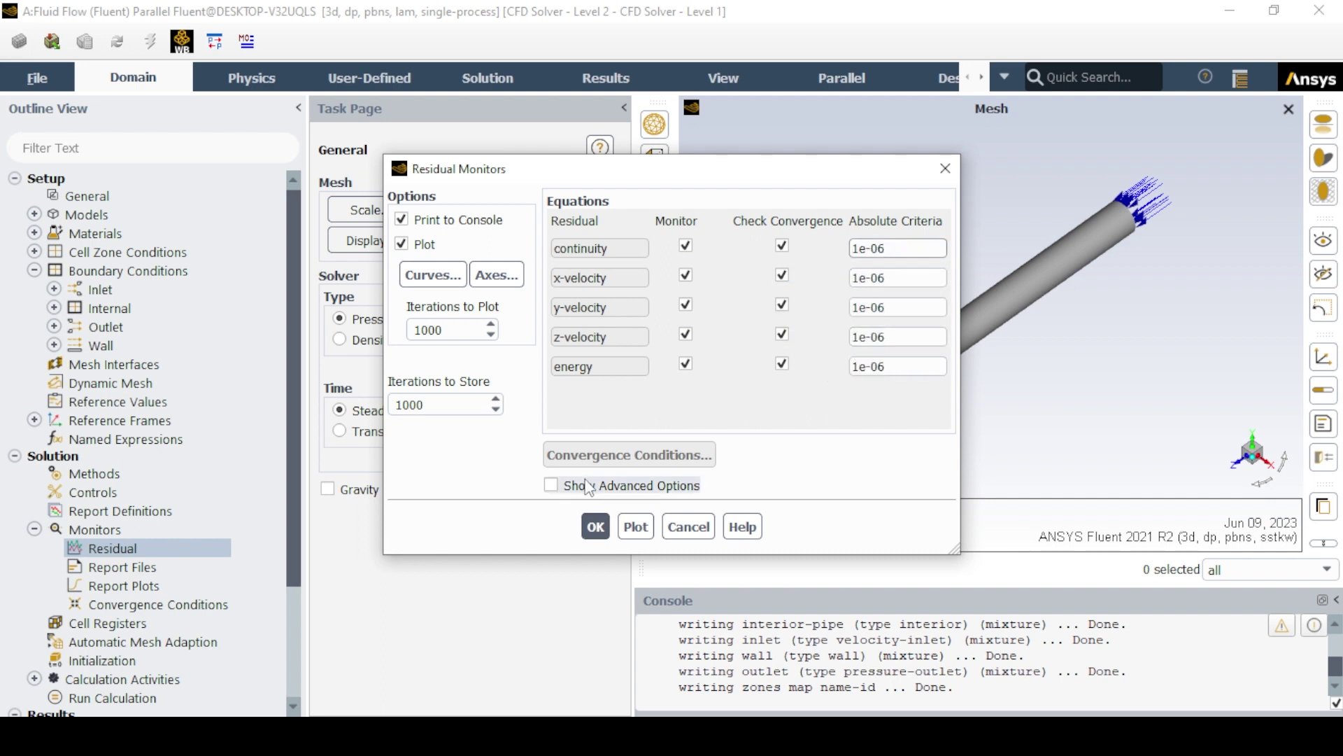
click(597, 528)
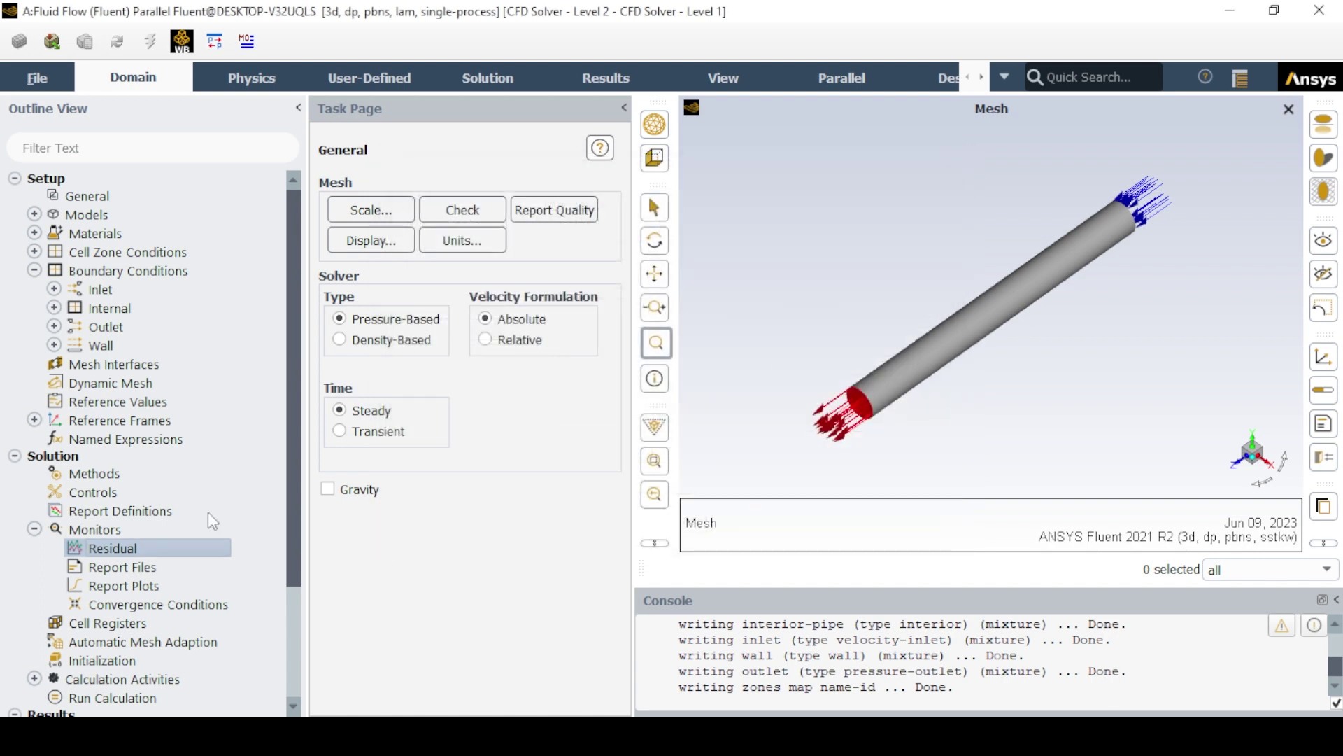
- Create a mass-weighted average surface report 't-exit' of outlet temperature, printed to console
click(35, 530)
right_click(95, 513)
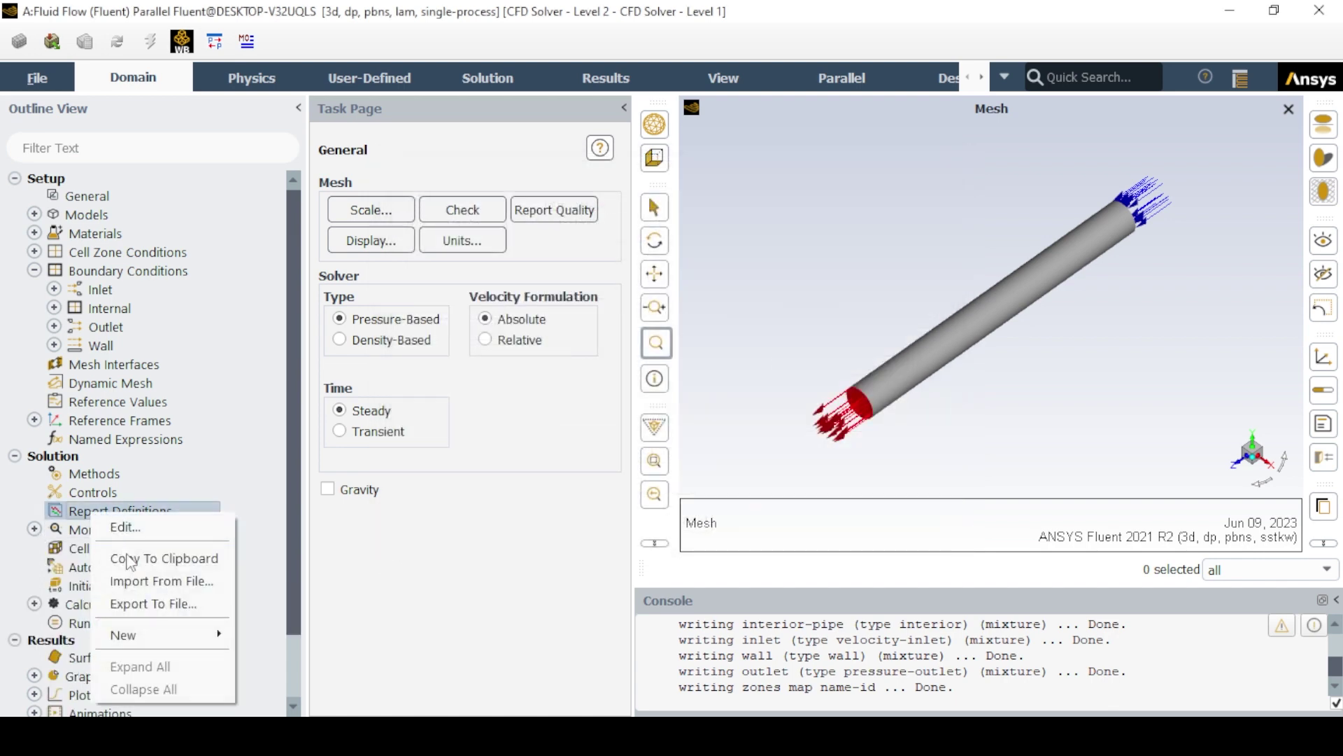
mouse_move(142, 634)
mouse_move(267, 631)
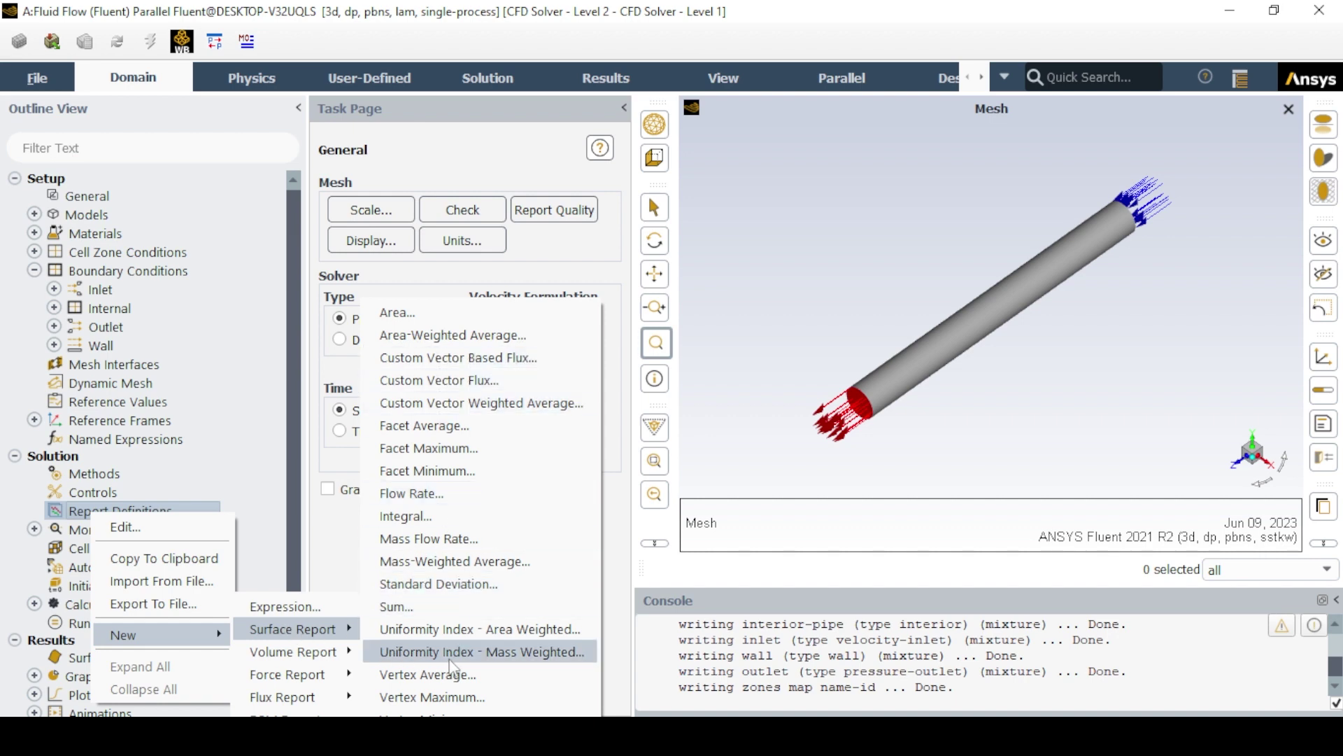
click(443, 561)
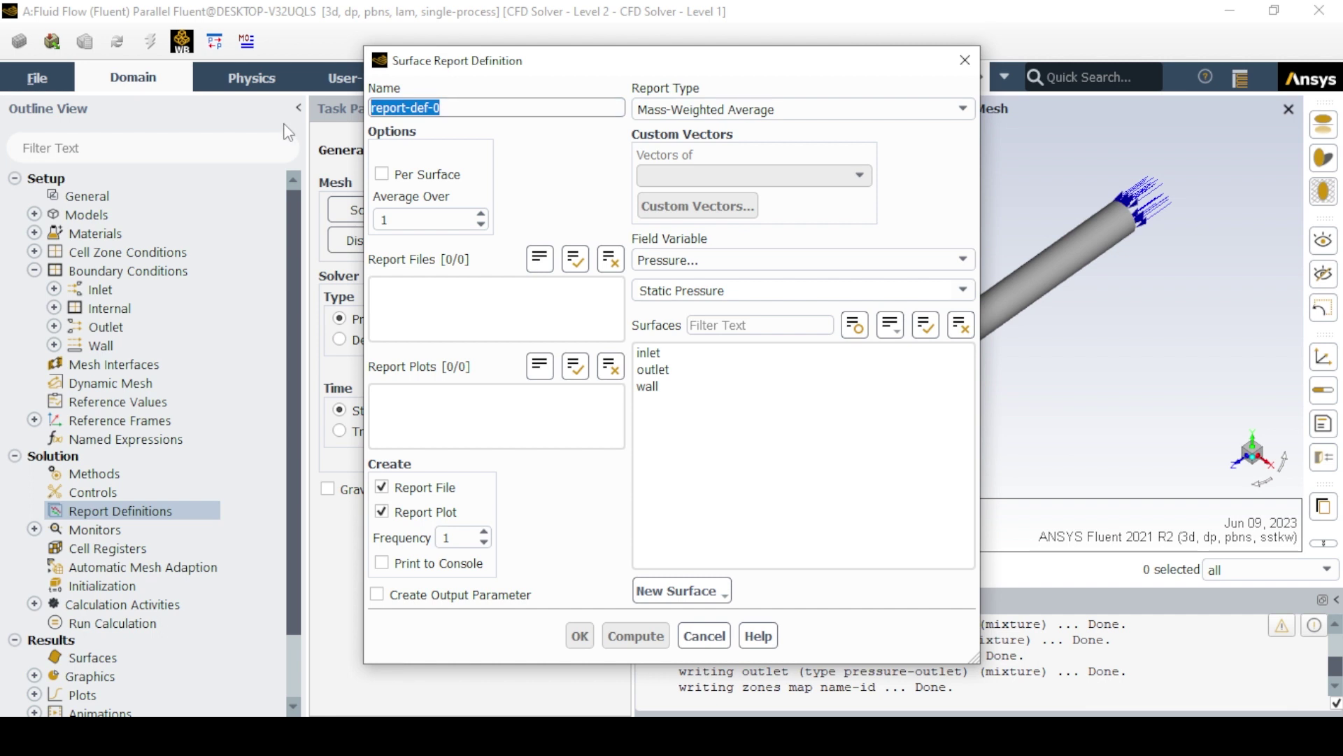
key(BackSpace)
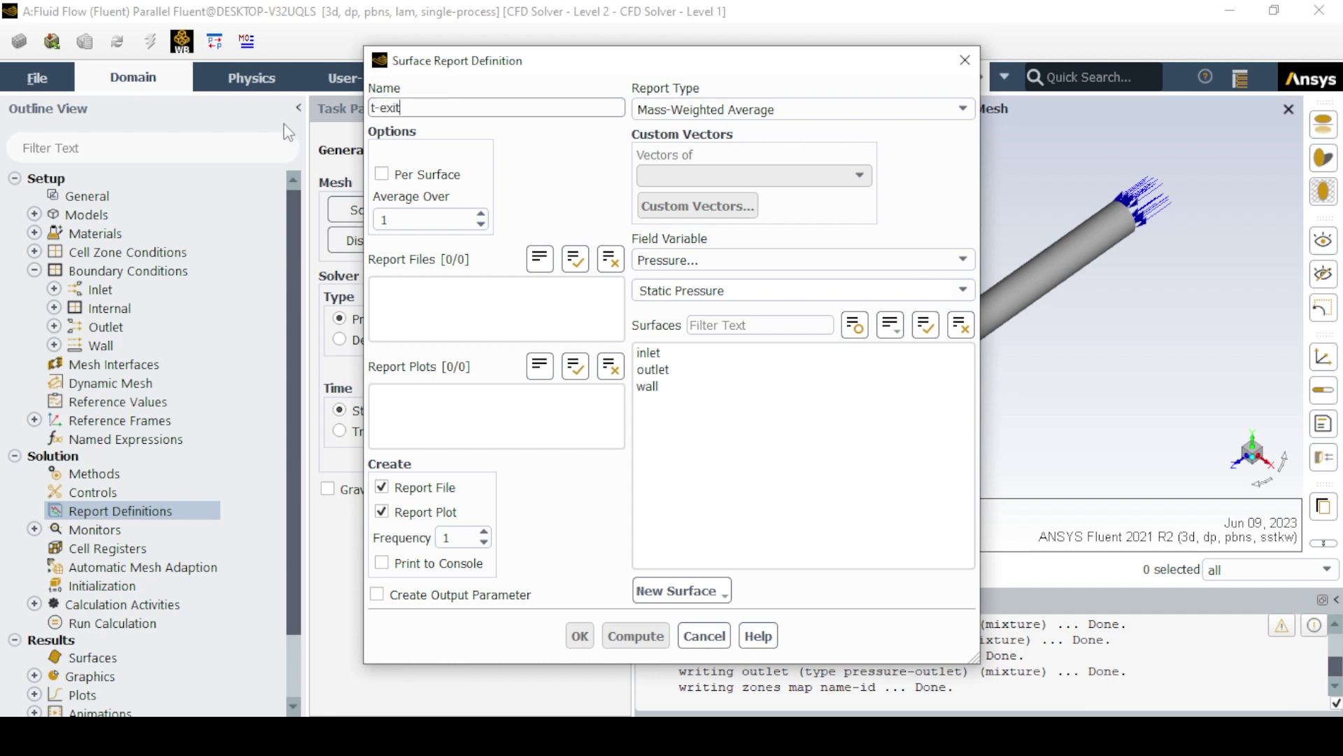
click(769, 259)
click(734, 324)
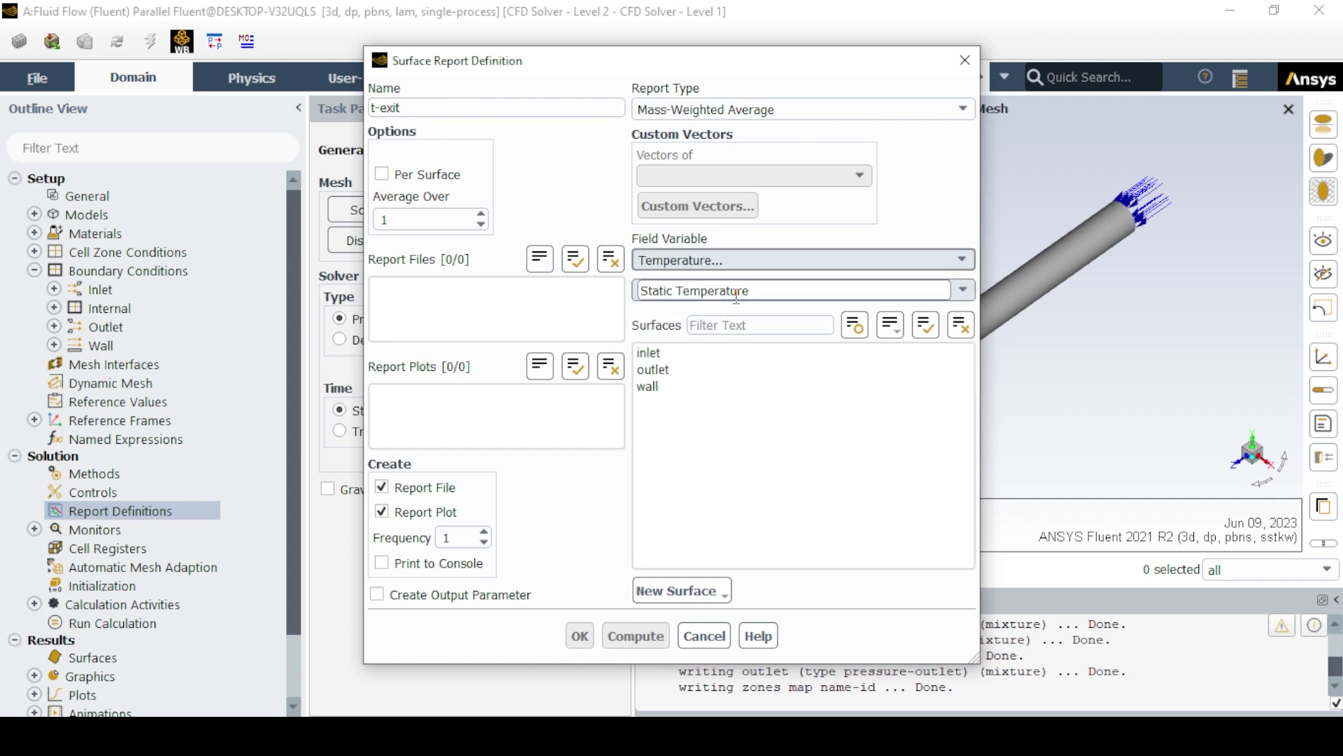
click(682, 369)
click(381, 562)
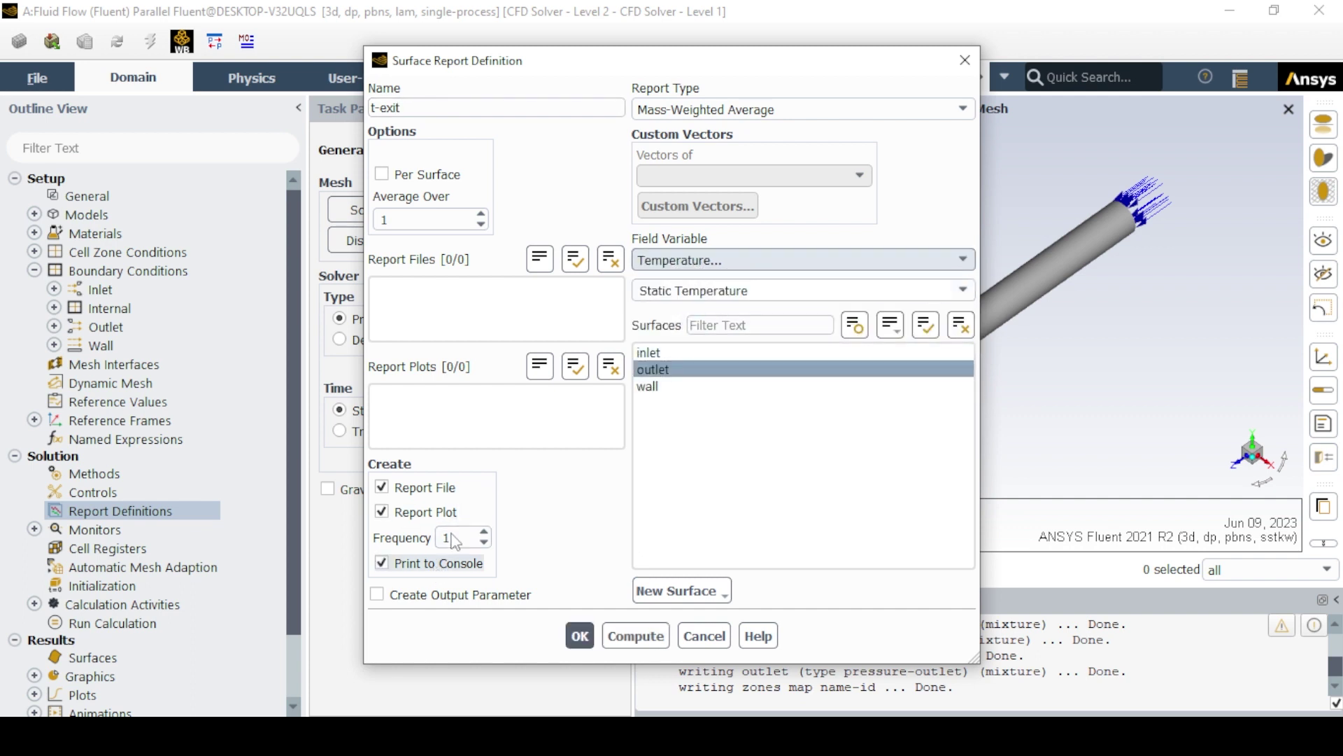
click(403, 175)
click(579, 635)
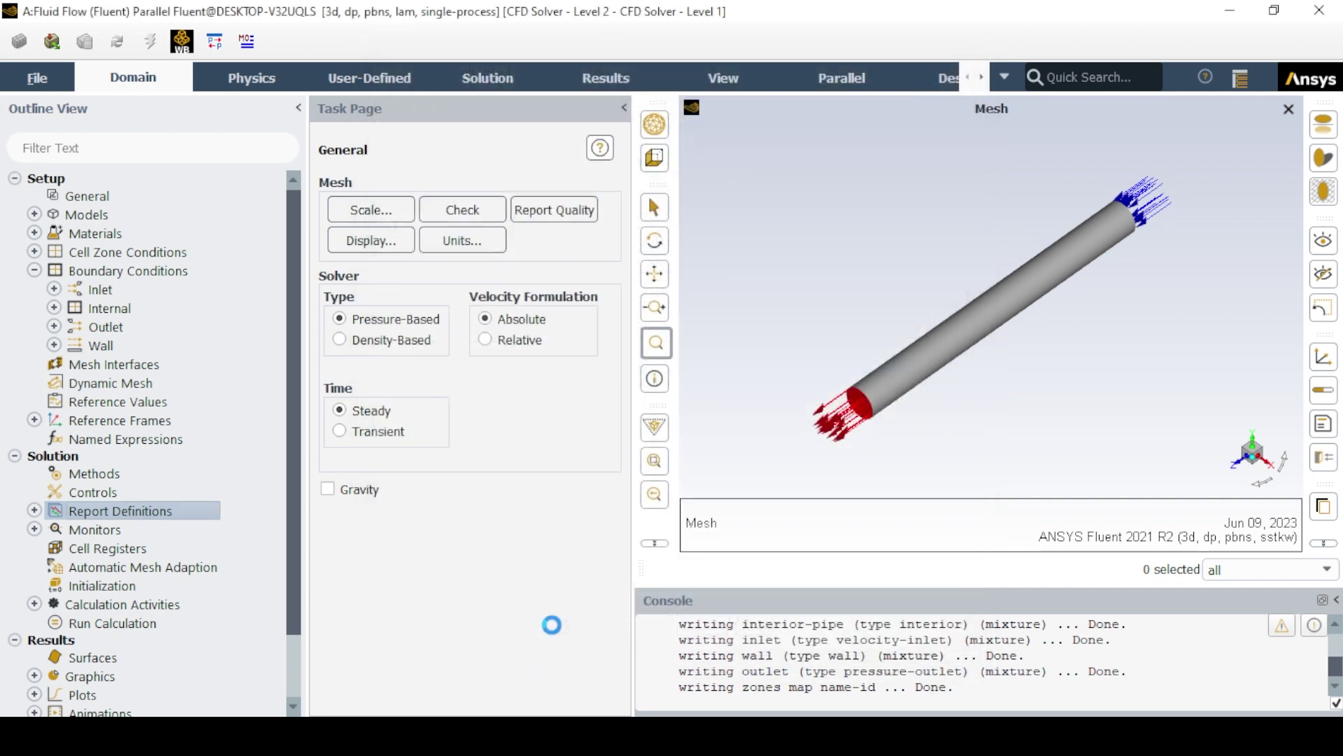
- Run hybrid initialization of the pipe flow field
click(34, 529)
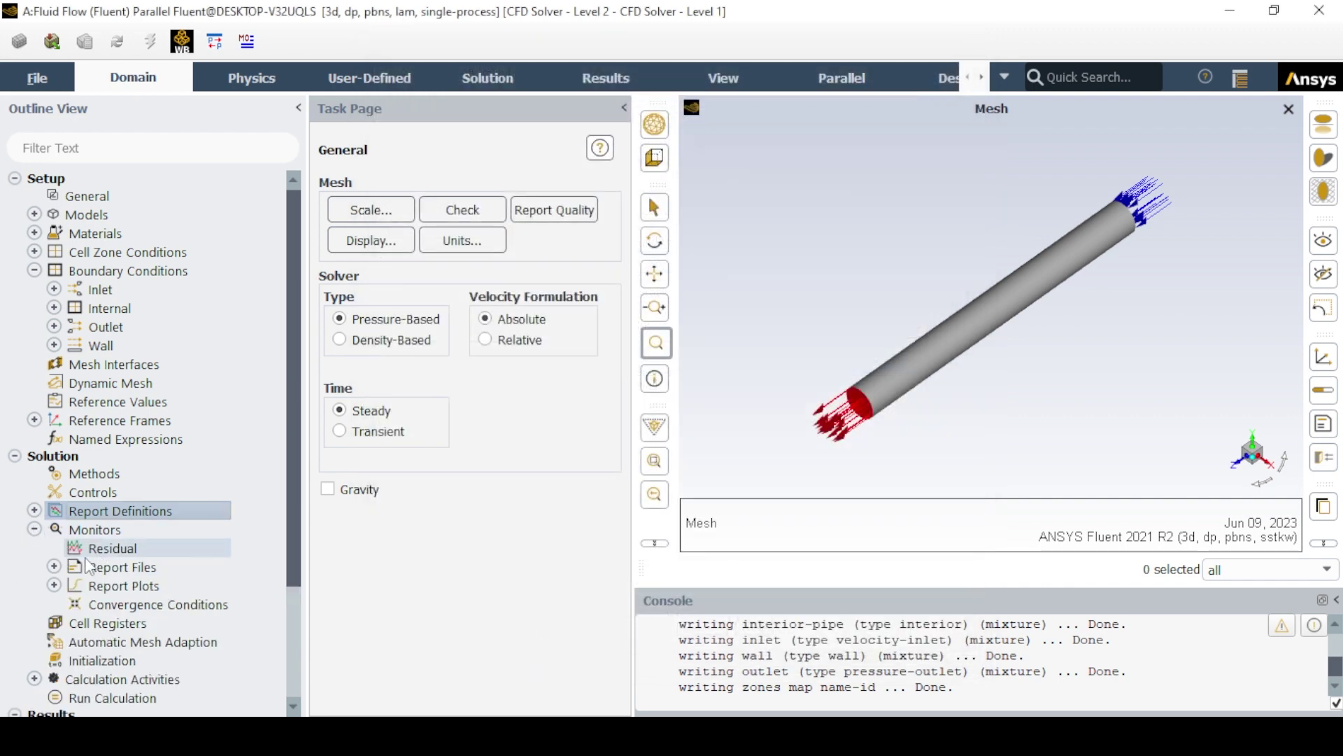
click(34, 529)
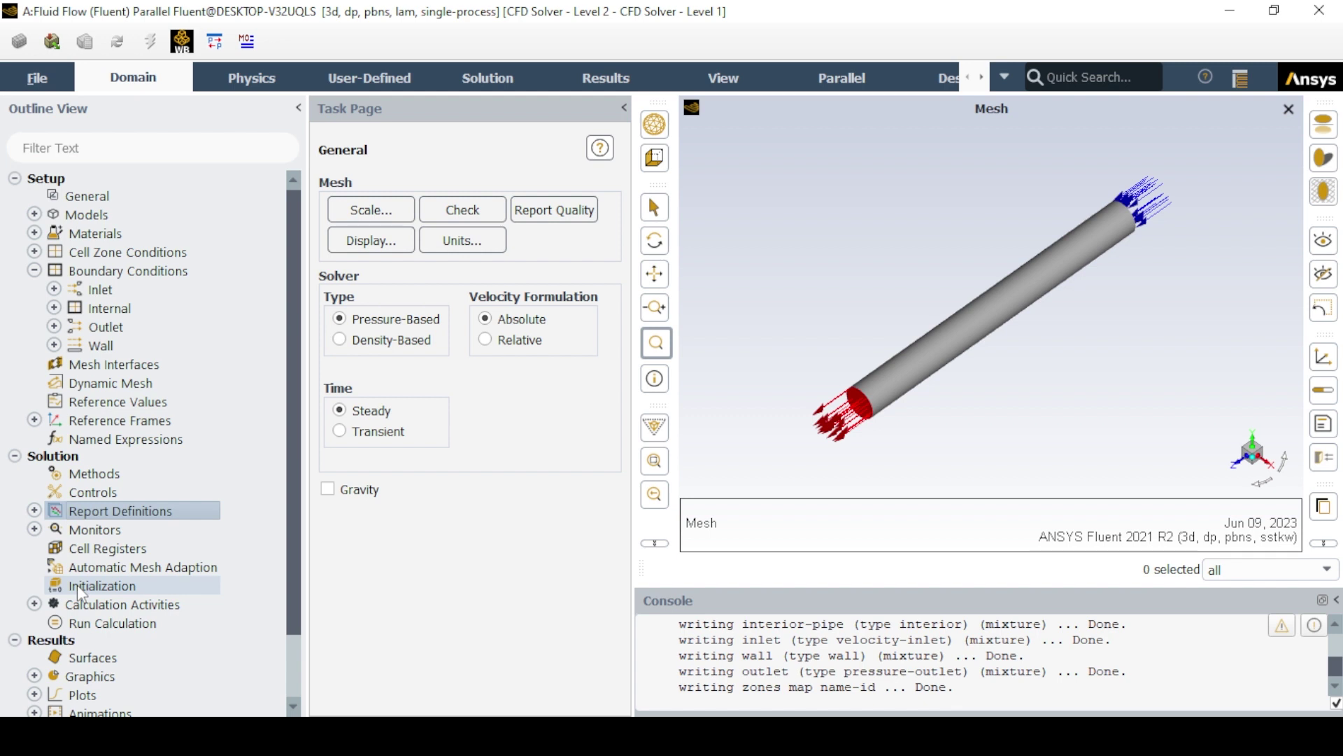
double_click(77, 585)
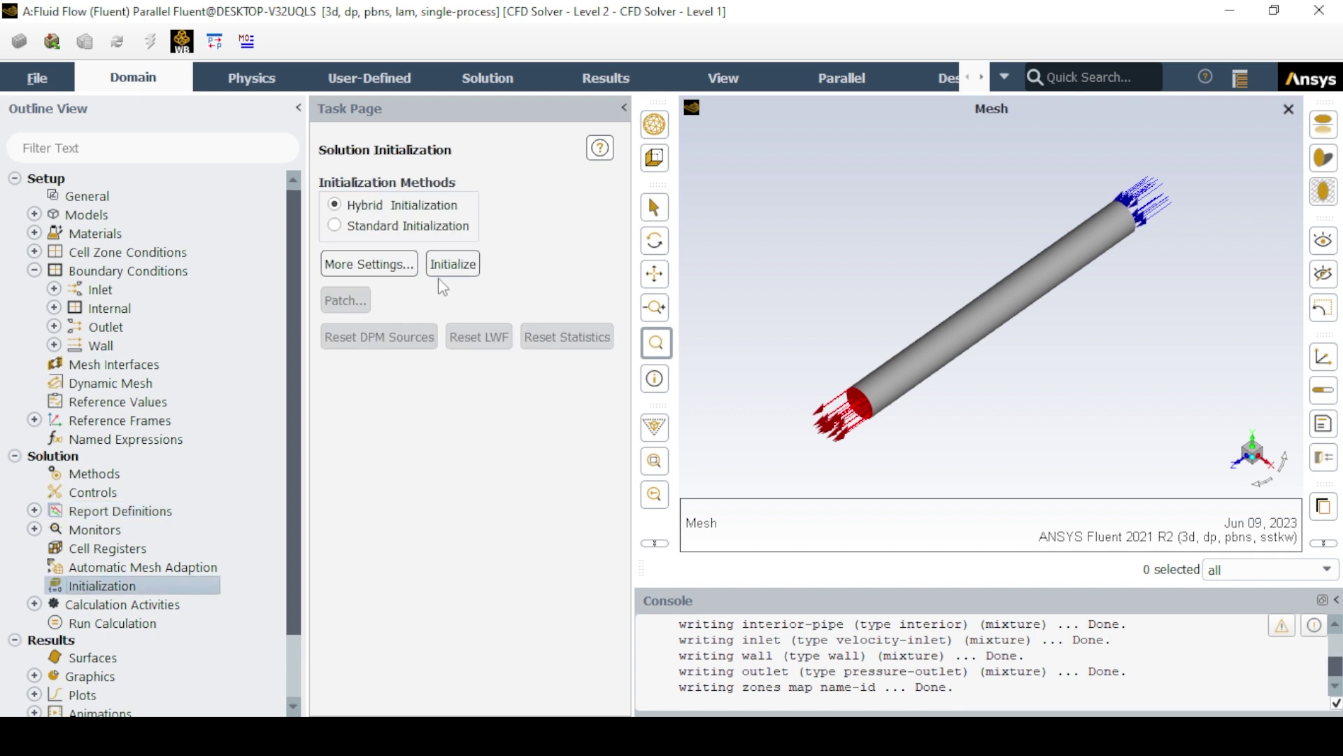
click(454, 262)
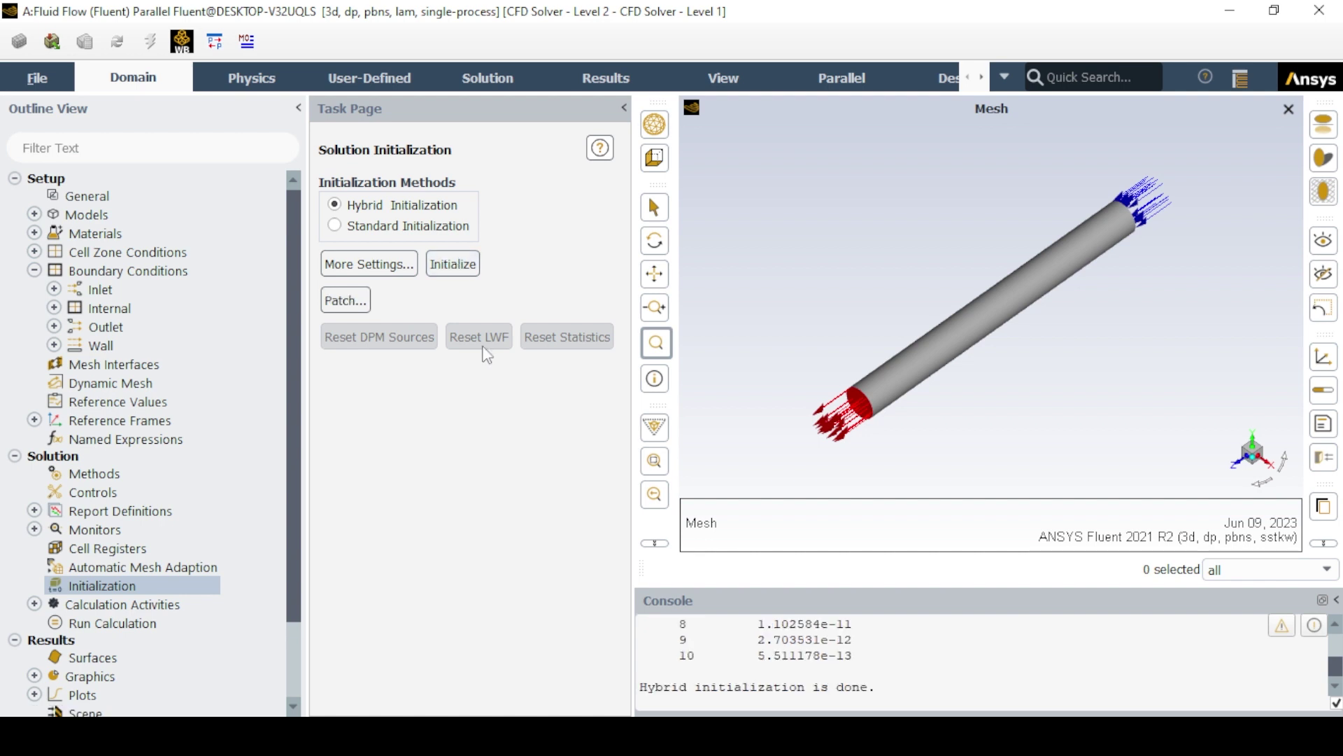
- Set the Run Calculation number of iterations to 1000
click(33, 605)
click(34, 604)
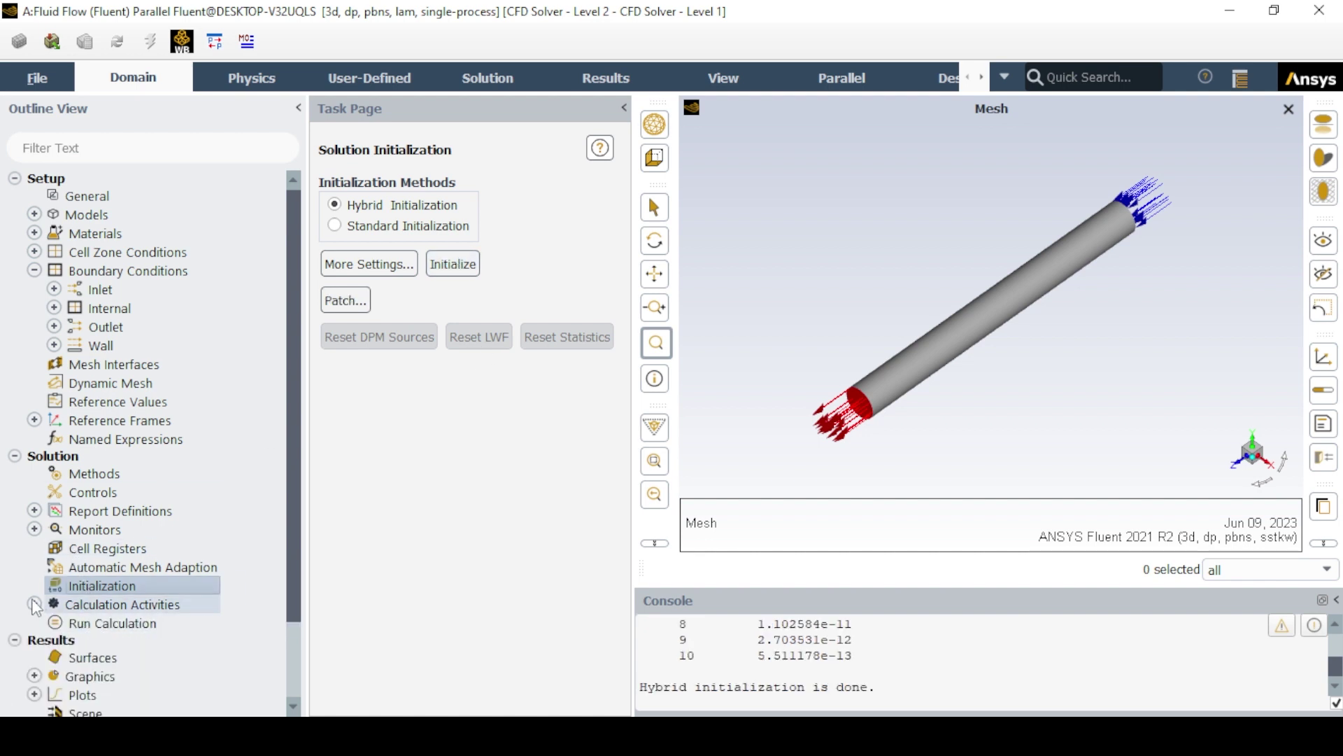
click(85, 624)
double_click(375, 419)
text(1000)
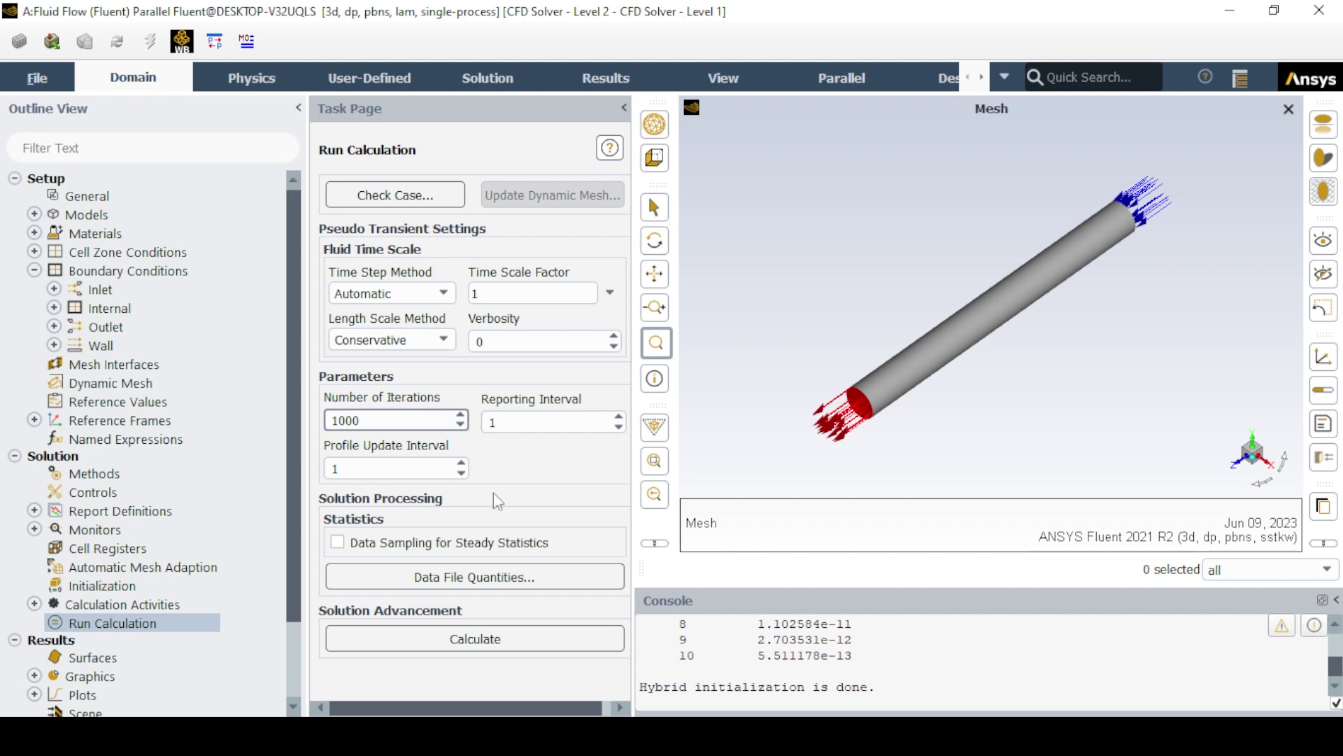
- Calculate the solution and wait for 'Calculation complete.' in the console
click(428, 633)
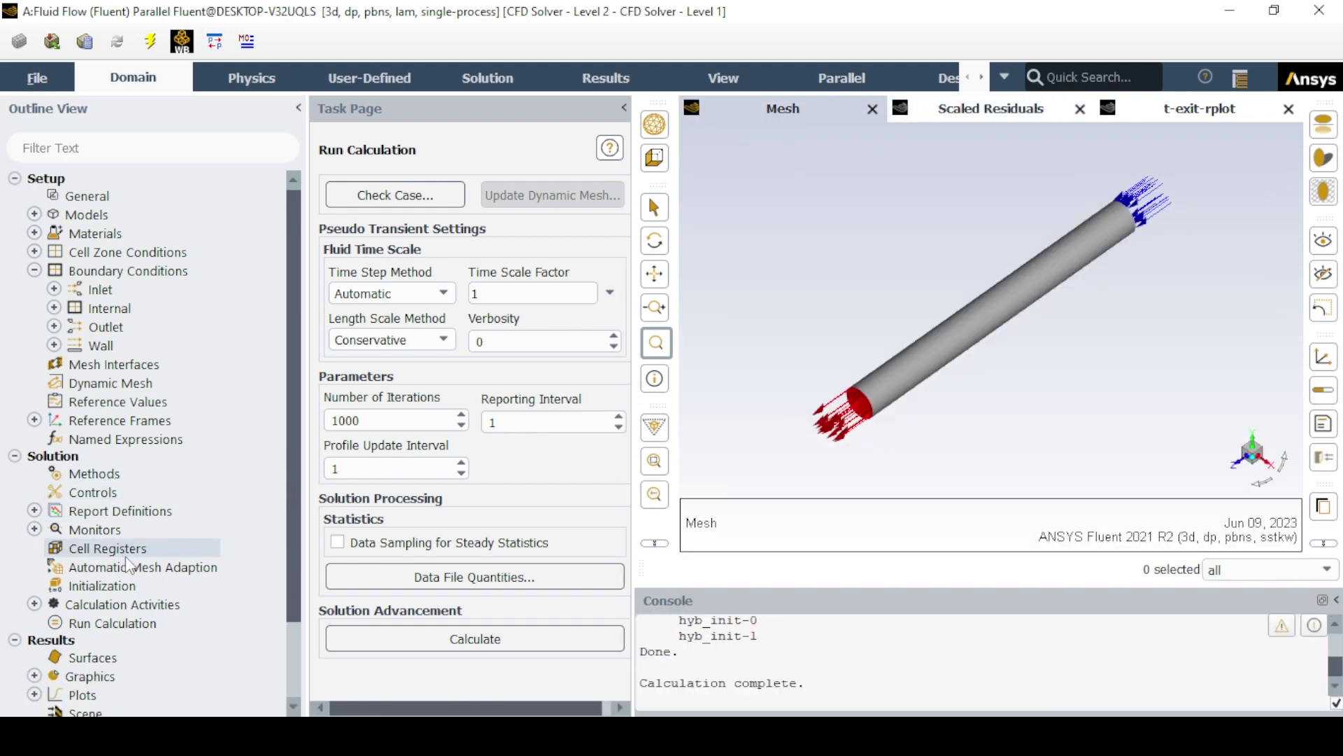
scroll(122, 570, down, 1)
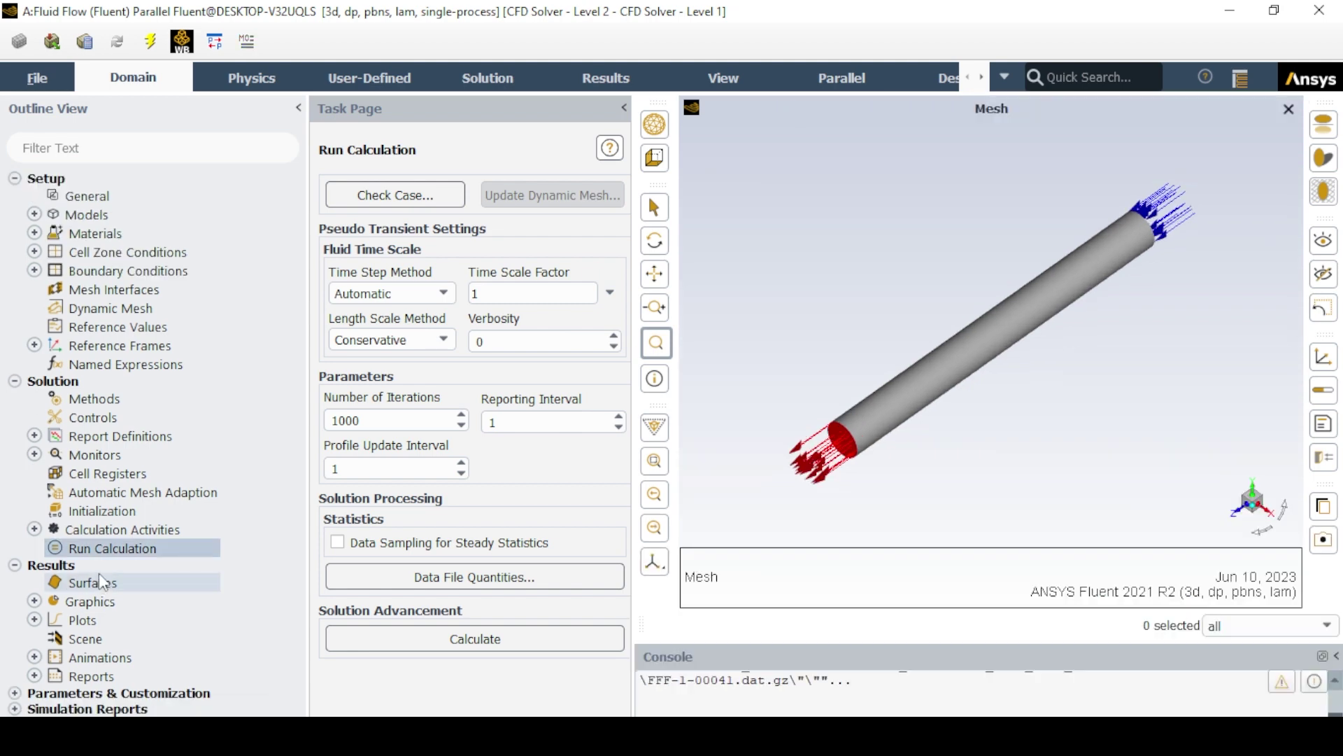
- Create a line surface across the inlet from y −0.05 to 0.05 m
right_click(87, 584)
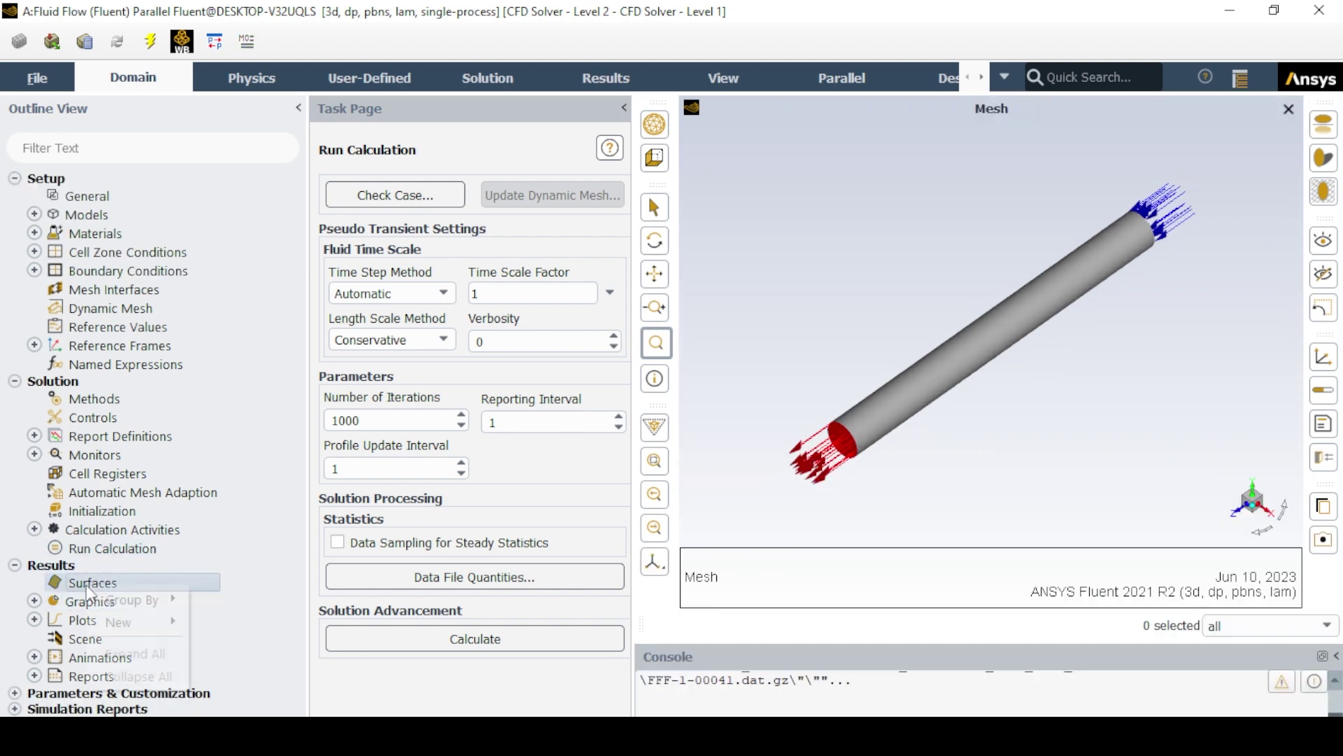
mouse_move(137, 620)
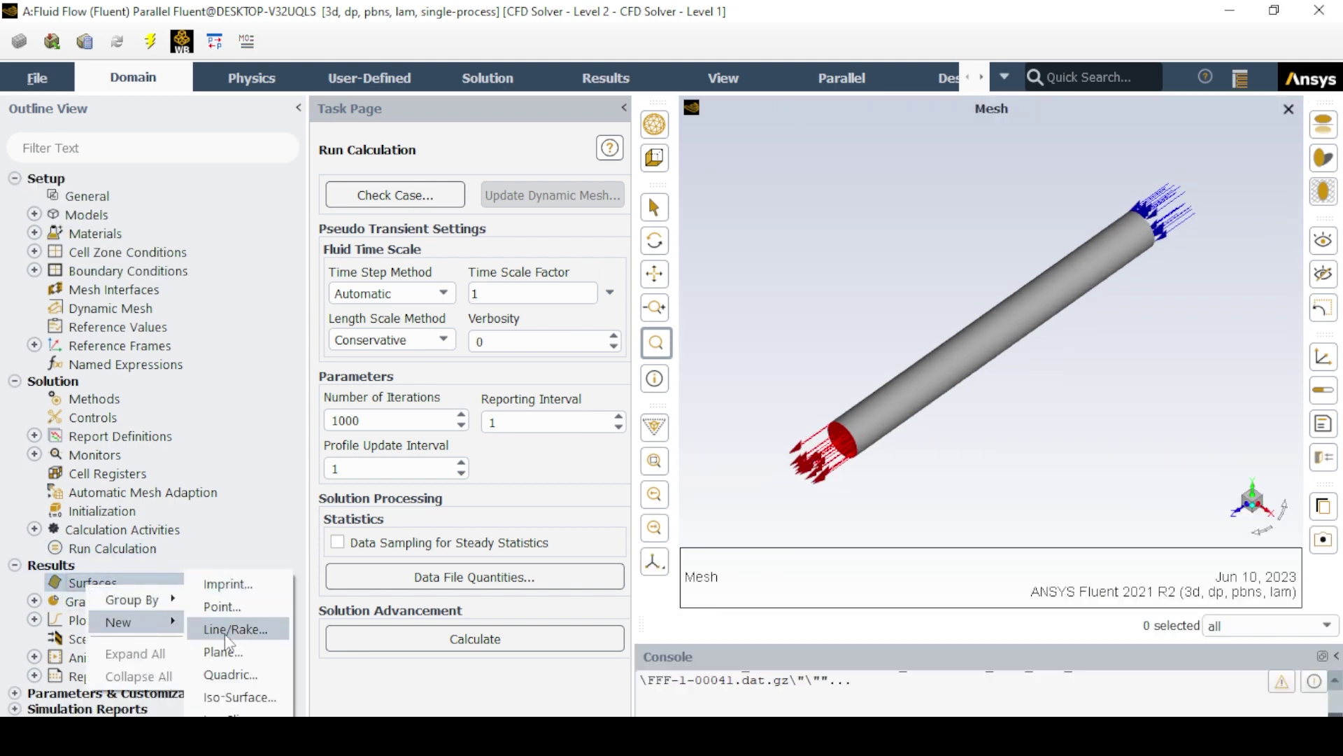
click(217, 630)
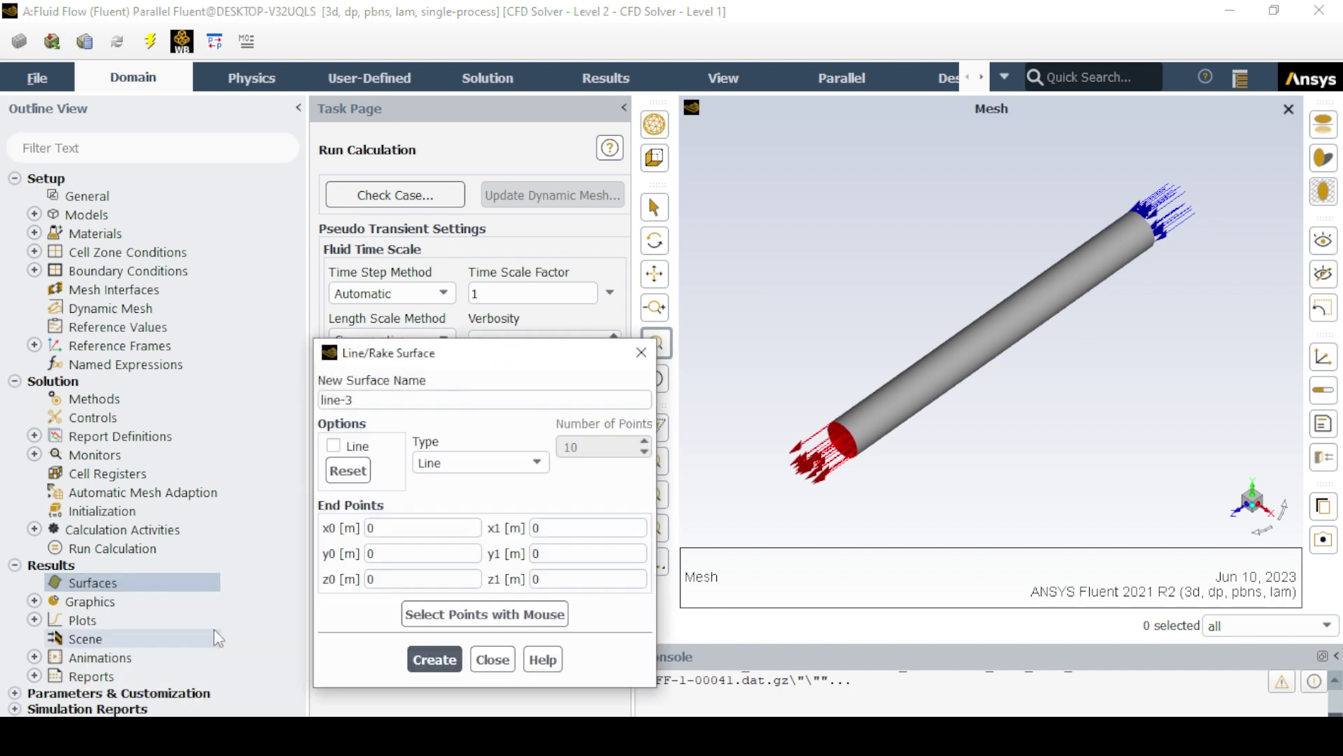
click(376, 475)
click(398, 499)
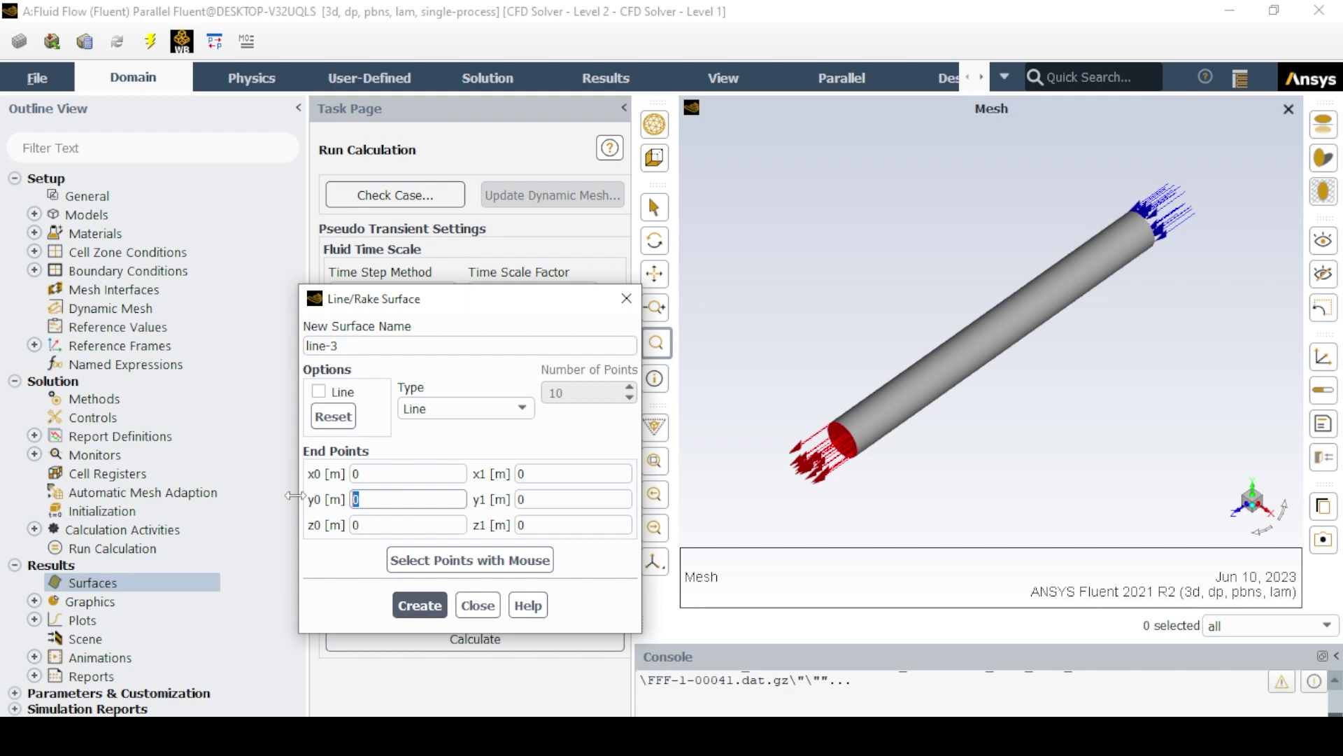
text(-.0)
key(BackSpace)
key(BackSpace)
text(0.05)
click(521, 499)
text(0.05)
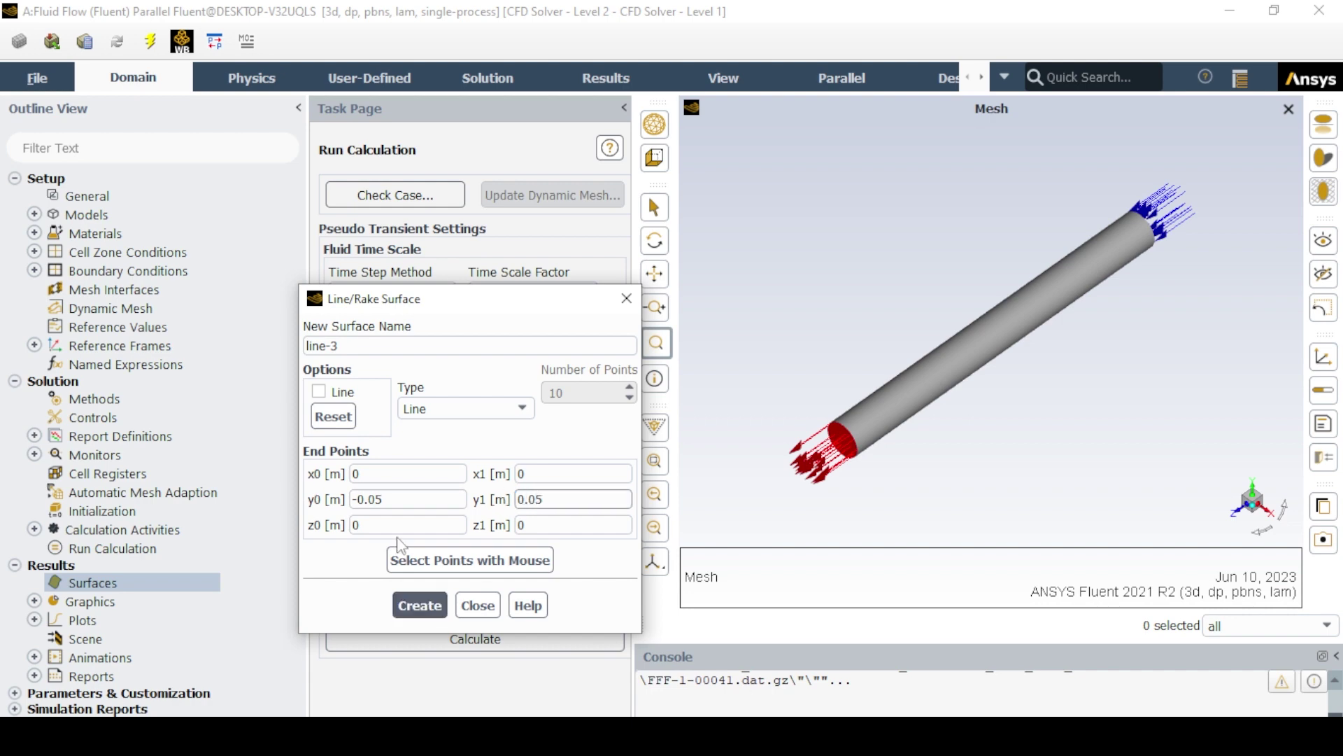
click(408, 601)
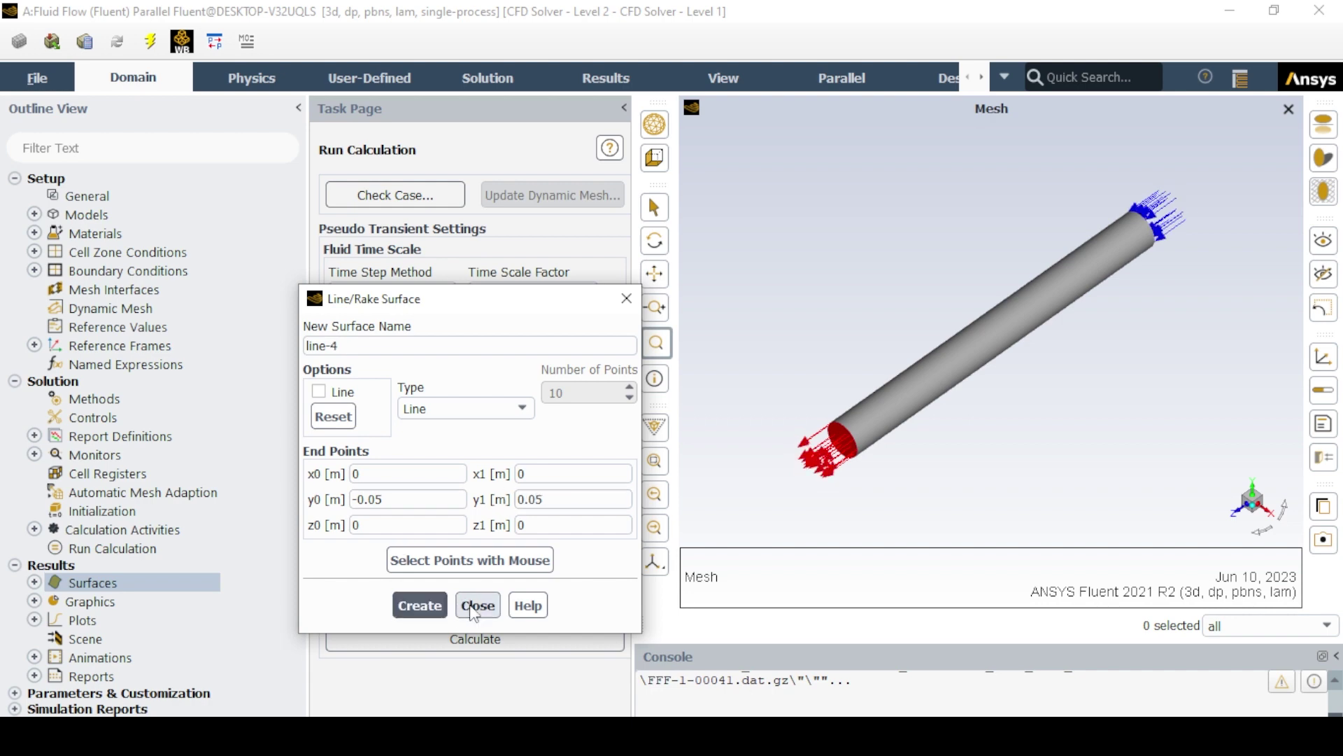
click(477, 605)
- Rename the new line surface to inlet-line
click(33, 582)
right_click(136, 600)
click(120, 611)
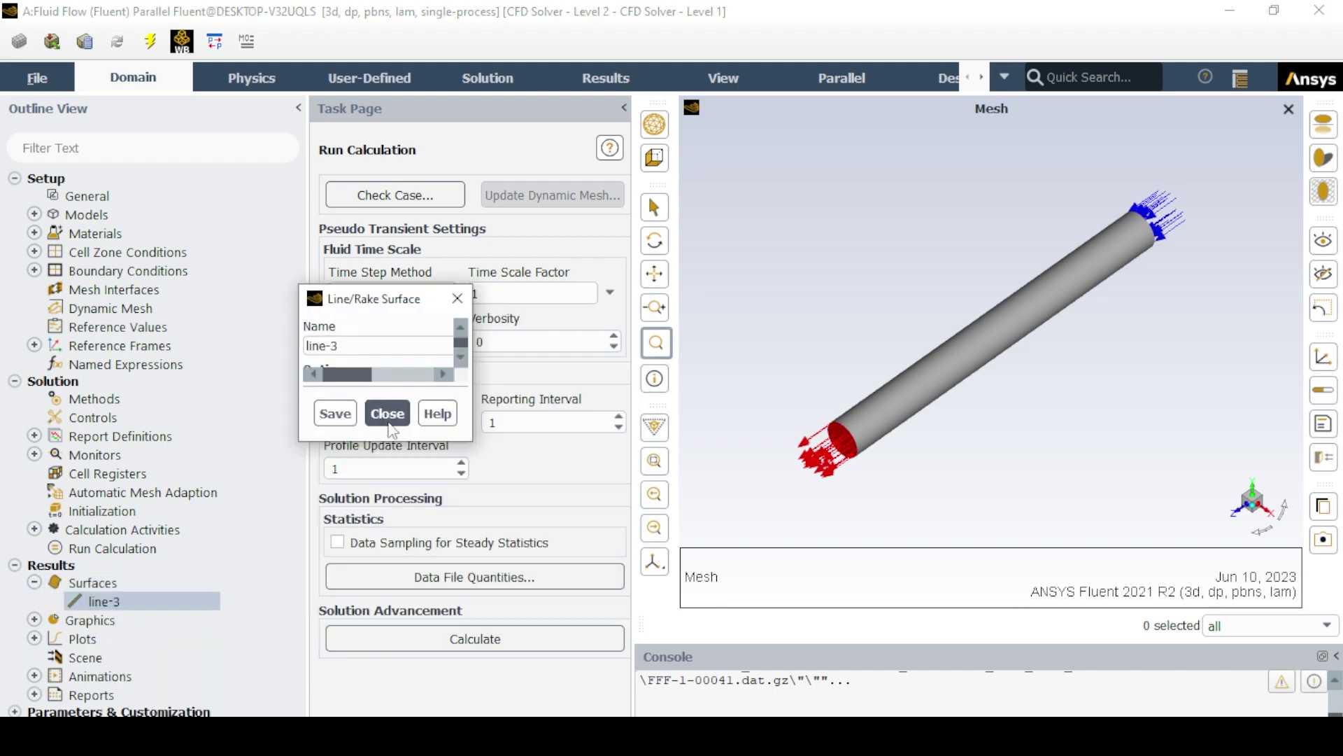
drag(341, 345, 286, 346)
text(lnlet-line)
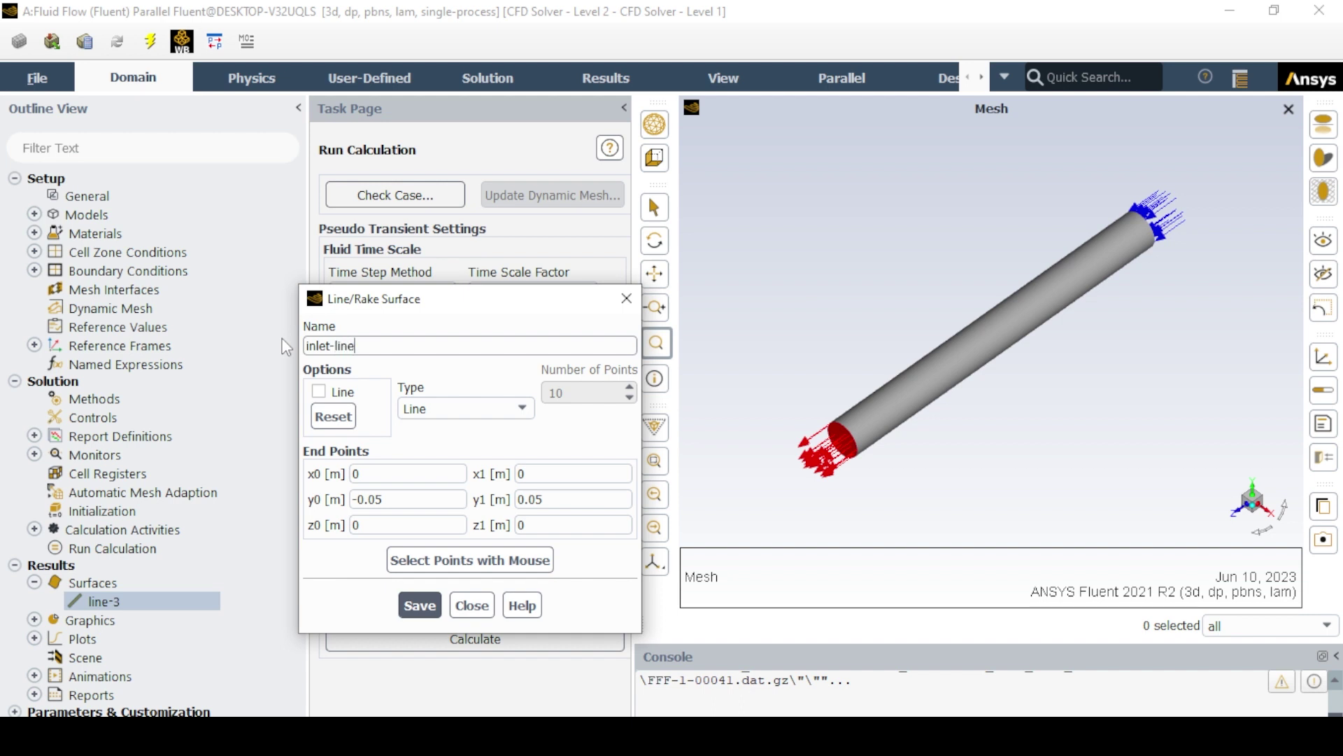
click(420, 606)
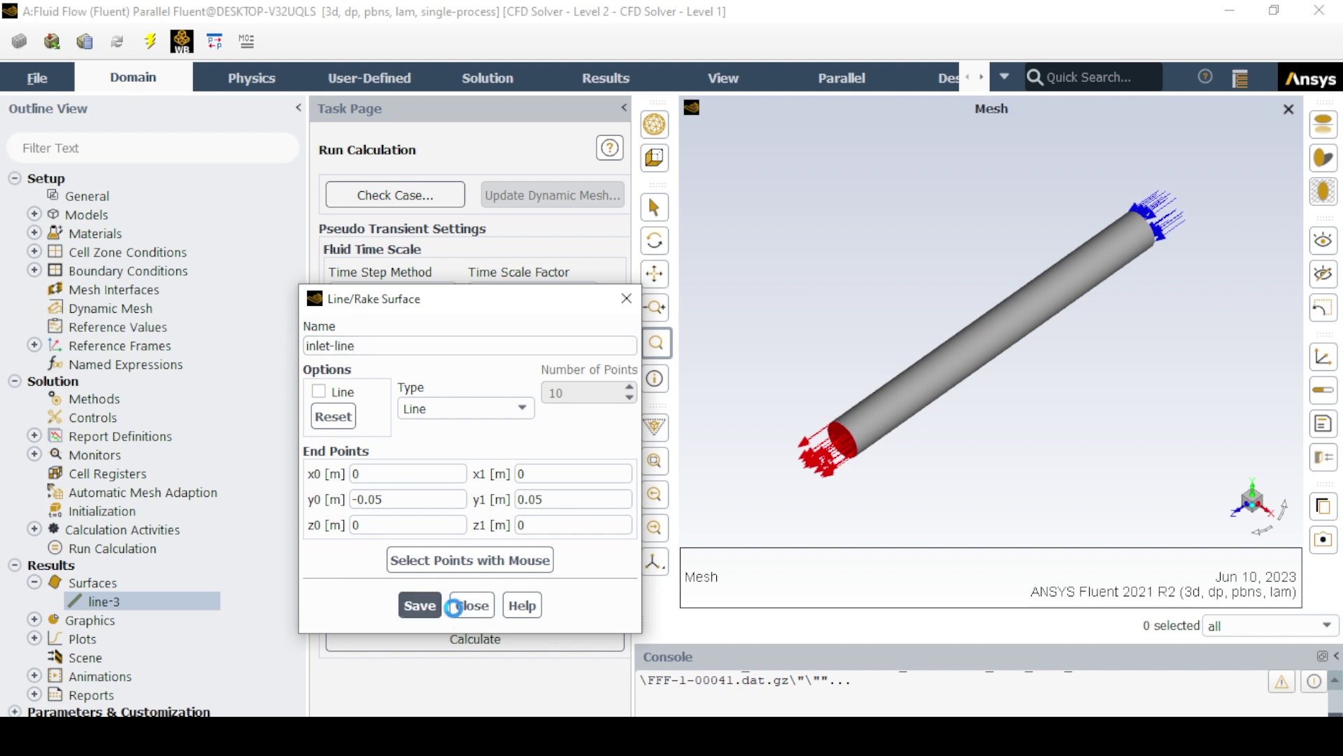
click(463, 606)
right_click(89, 583)
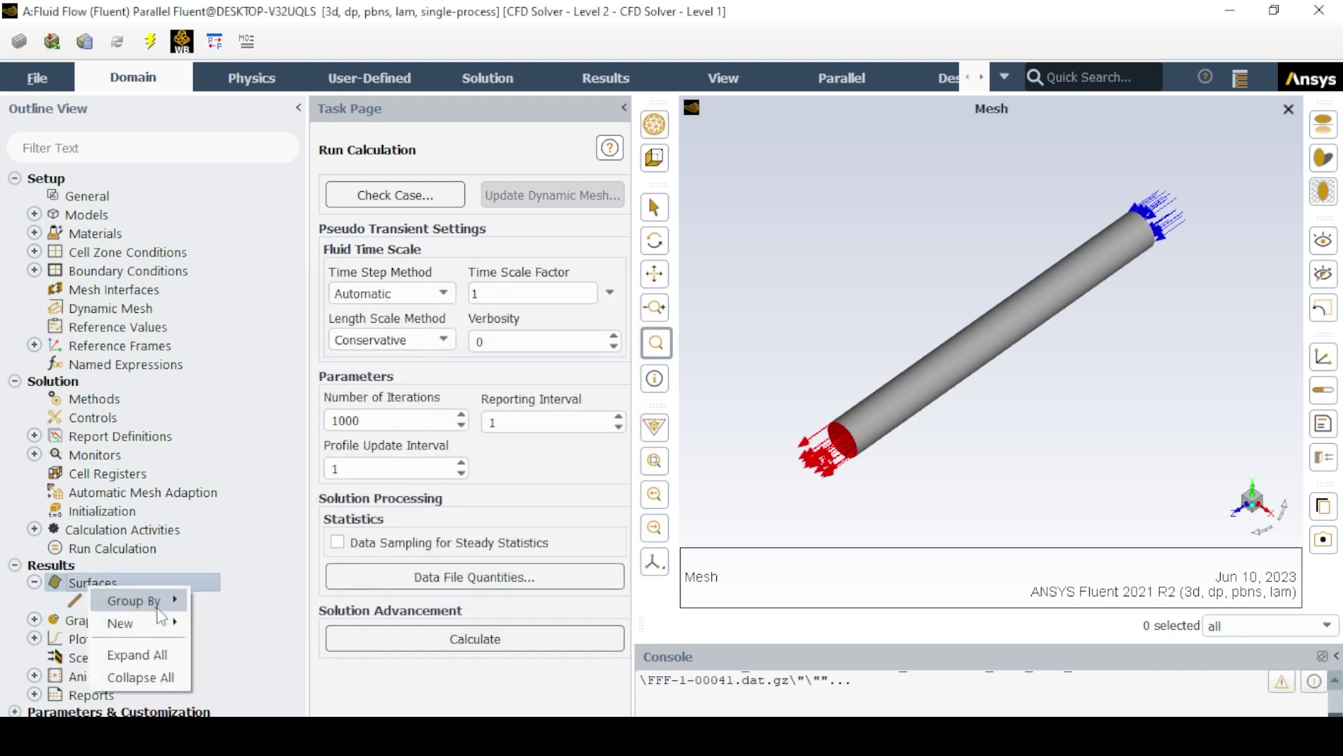
- Create line surface zline-0.1m from y −0.05 to 0.05 m at z = 0.1 m
mouse_move(168, 623)
click(230, 629)
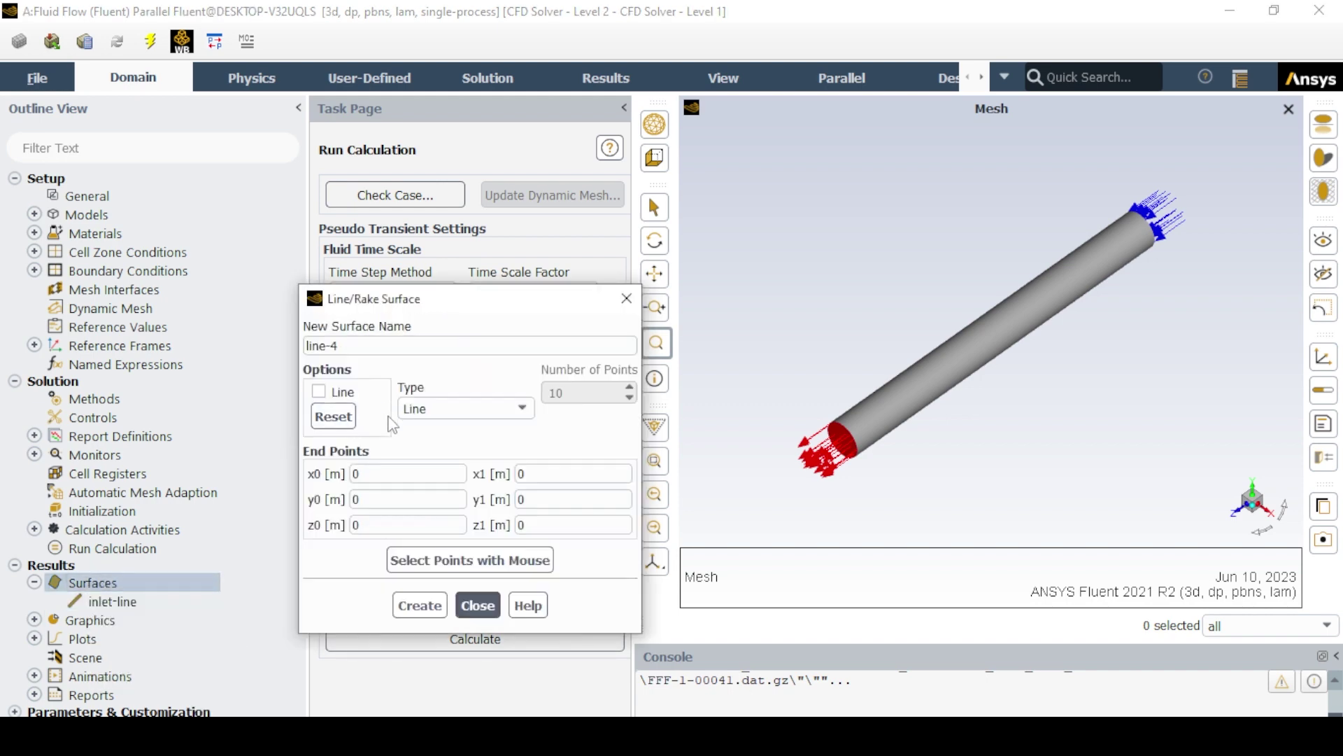
text(zl)
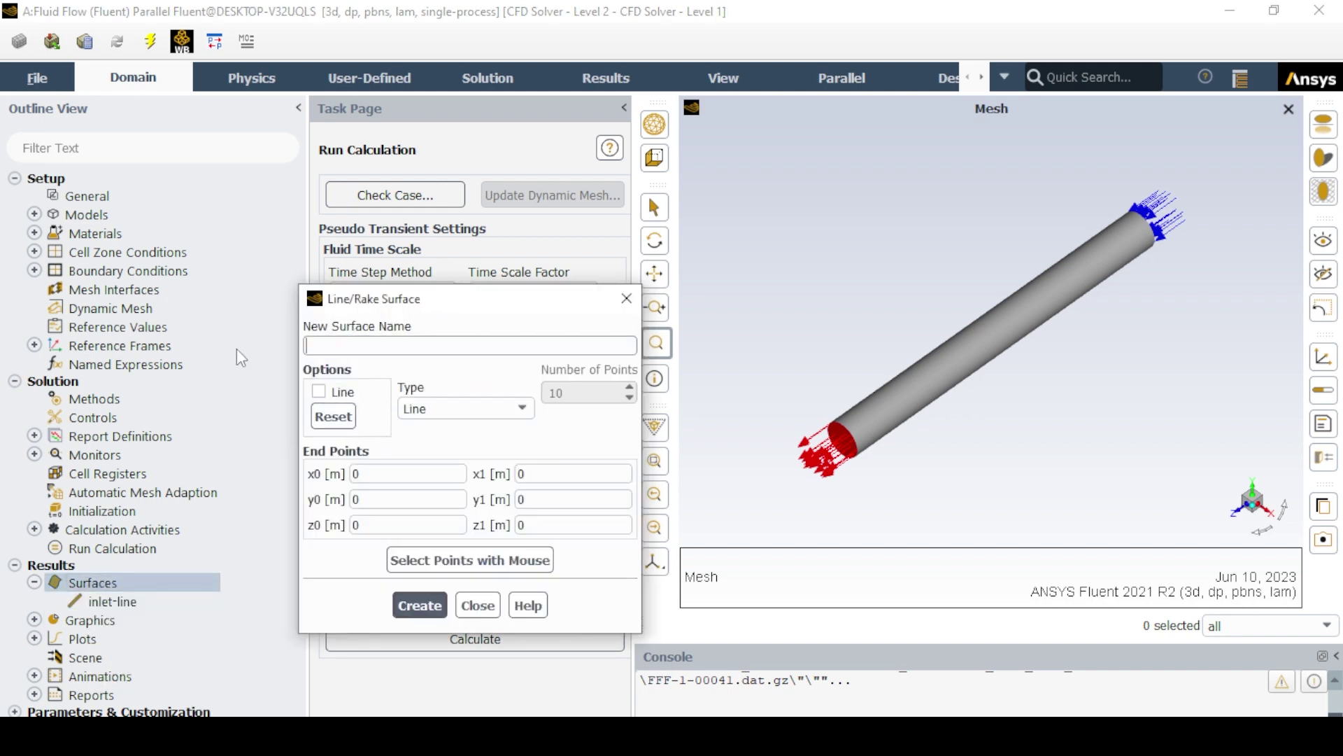
text(ine-0.1m)
double_click(353, 499)
text(-0)
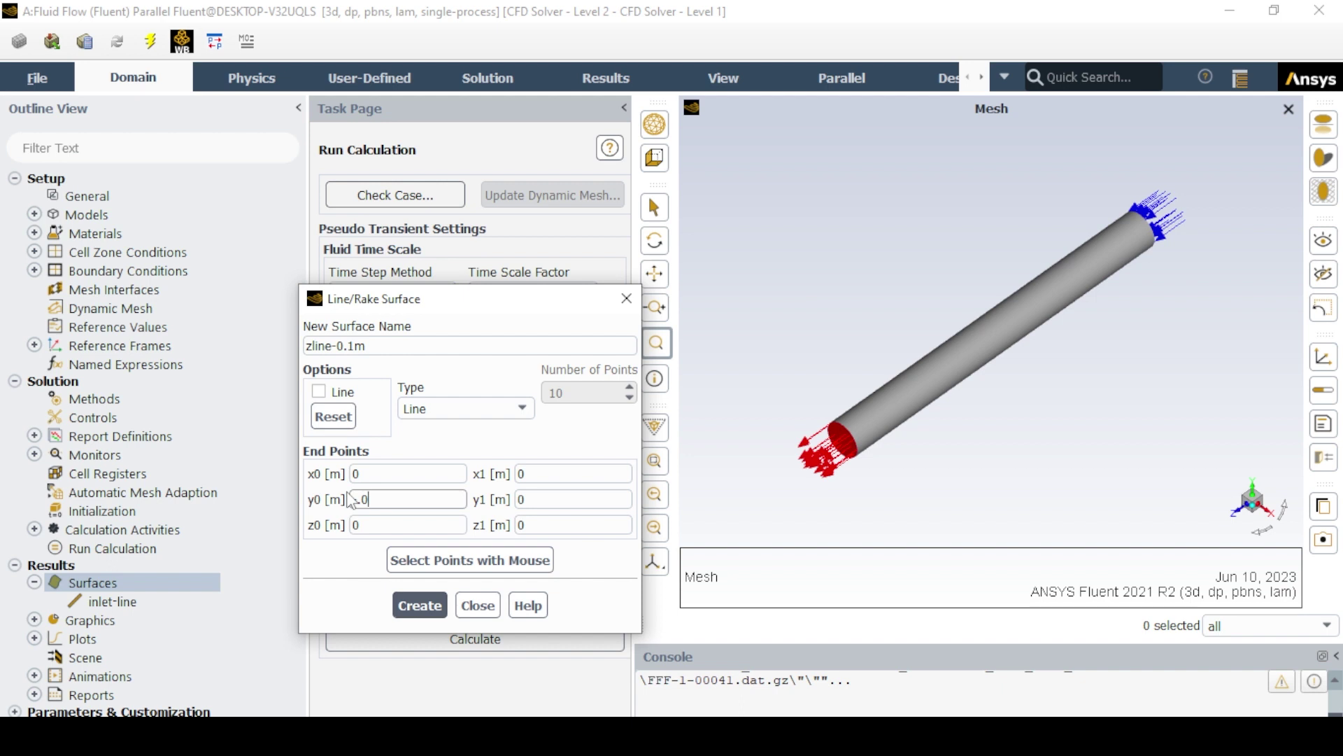
key(BackSpace)
text(0.05)
click(543, 496)
text(0.0)
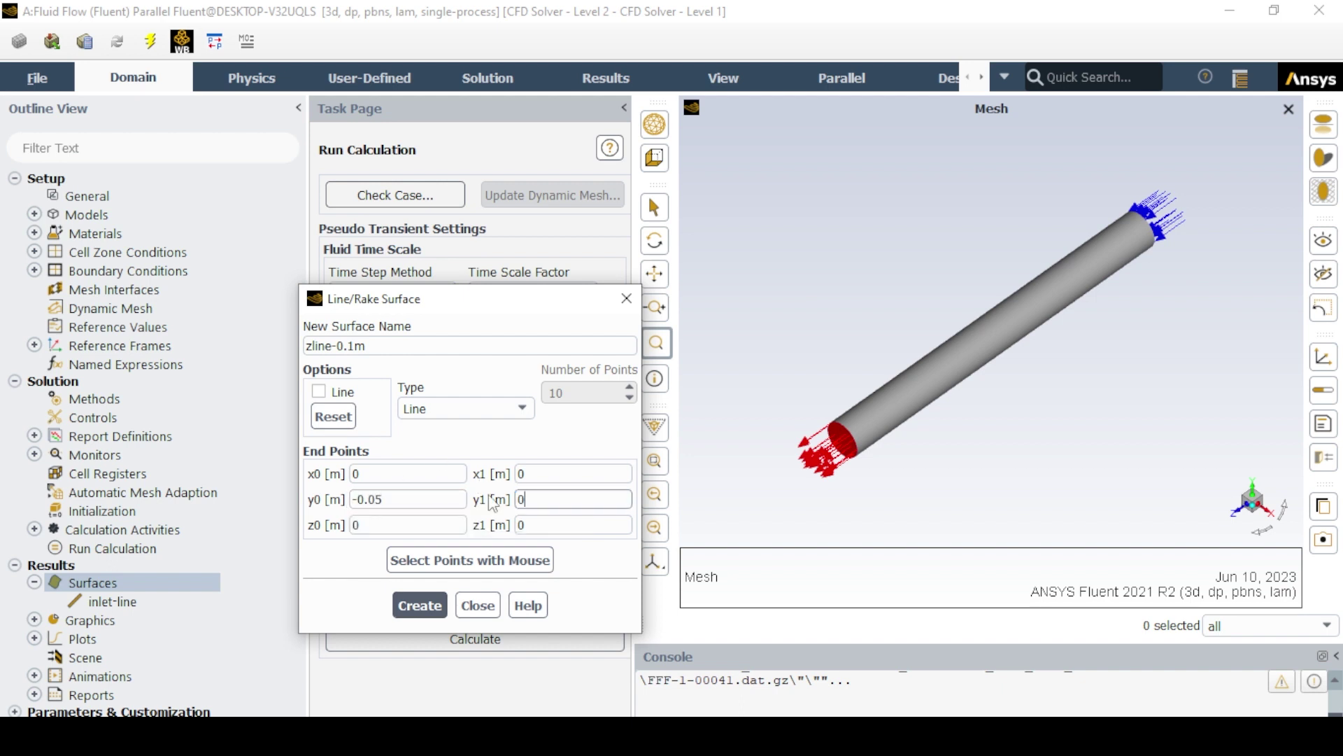
click(371, 525)
key(BackSpace)
text(0.1)
click(520, 525)
key(BackSpace)
text(0.1)
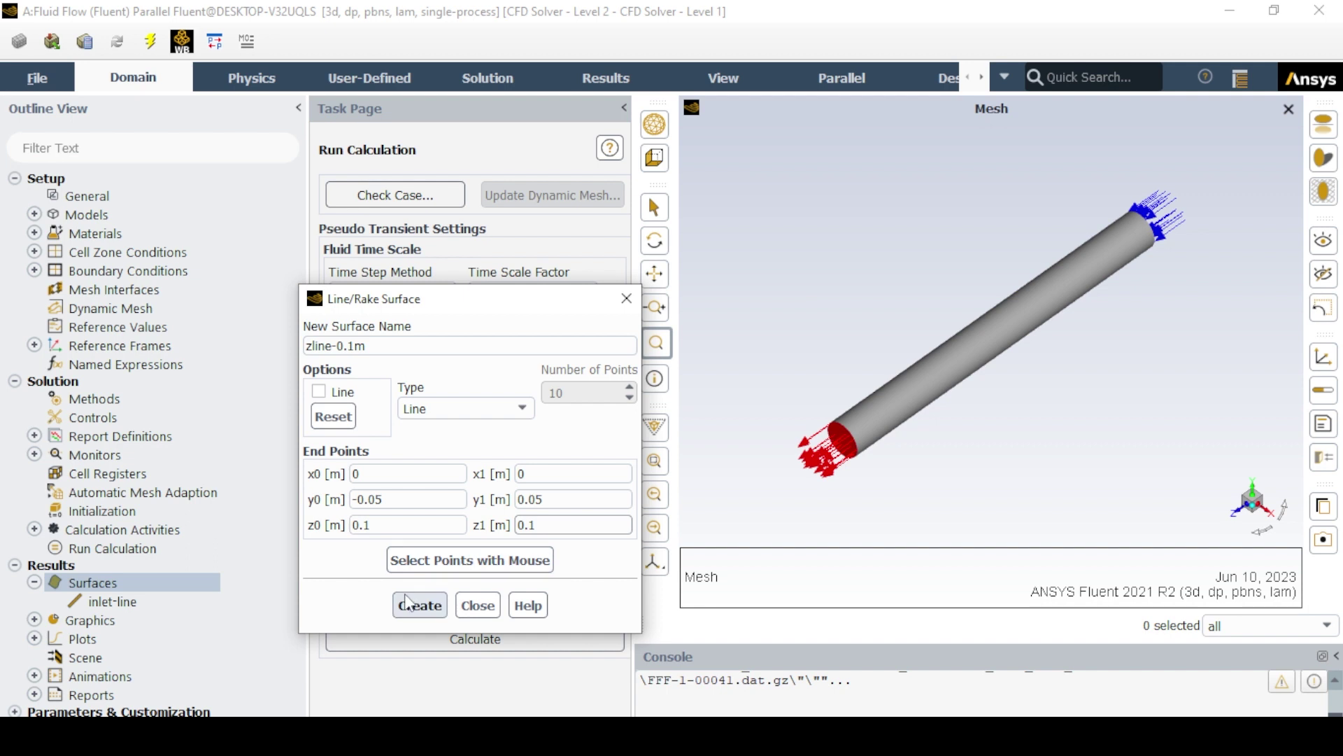
click(413, 603)
- Add line surface zline-0.25m at z = 0.25 m
text(zline-0.25m)
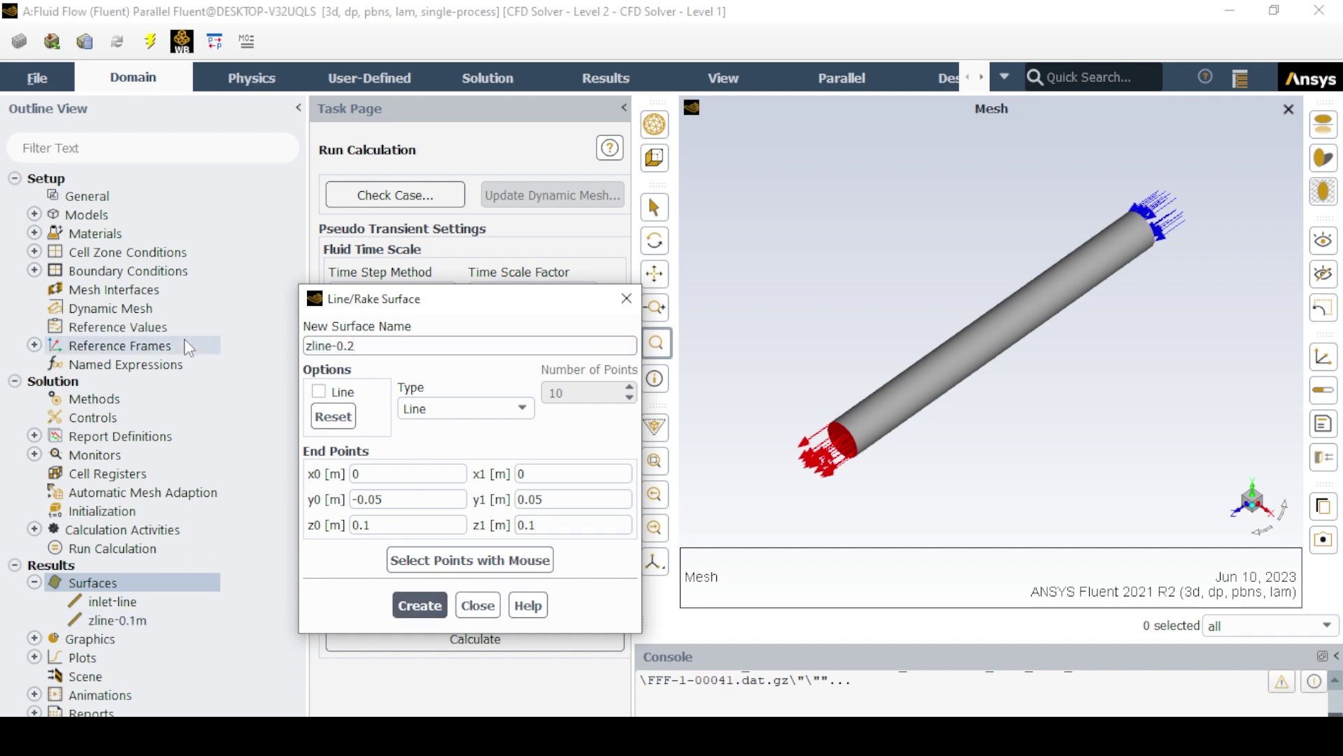
click(371, 498)
click(383, 524)
key(BackSpace)
text(25)
click(564, 524)
text(25)
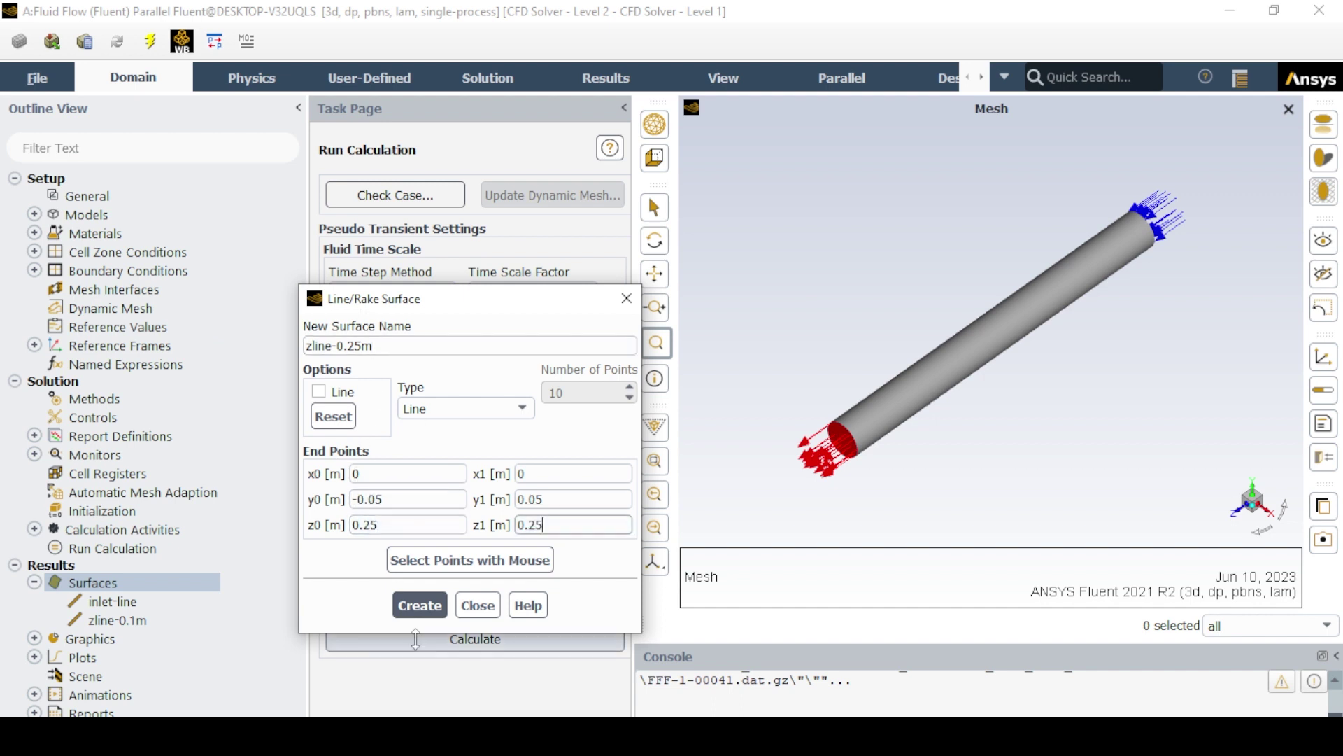
click(420, 605)
- Add line surfaces zline-0.6m and zline-0.9 at z = 0.6 and 0.9 m
text(zline-0.6m)
drag(381, 525, 296, 516)
text(0.6)
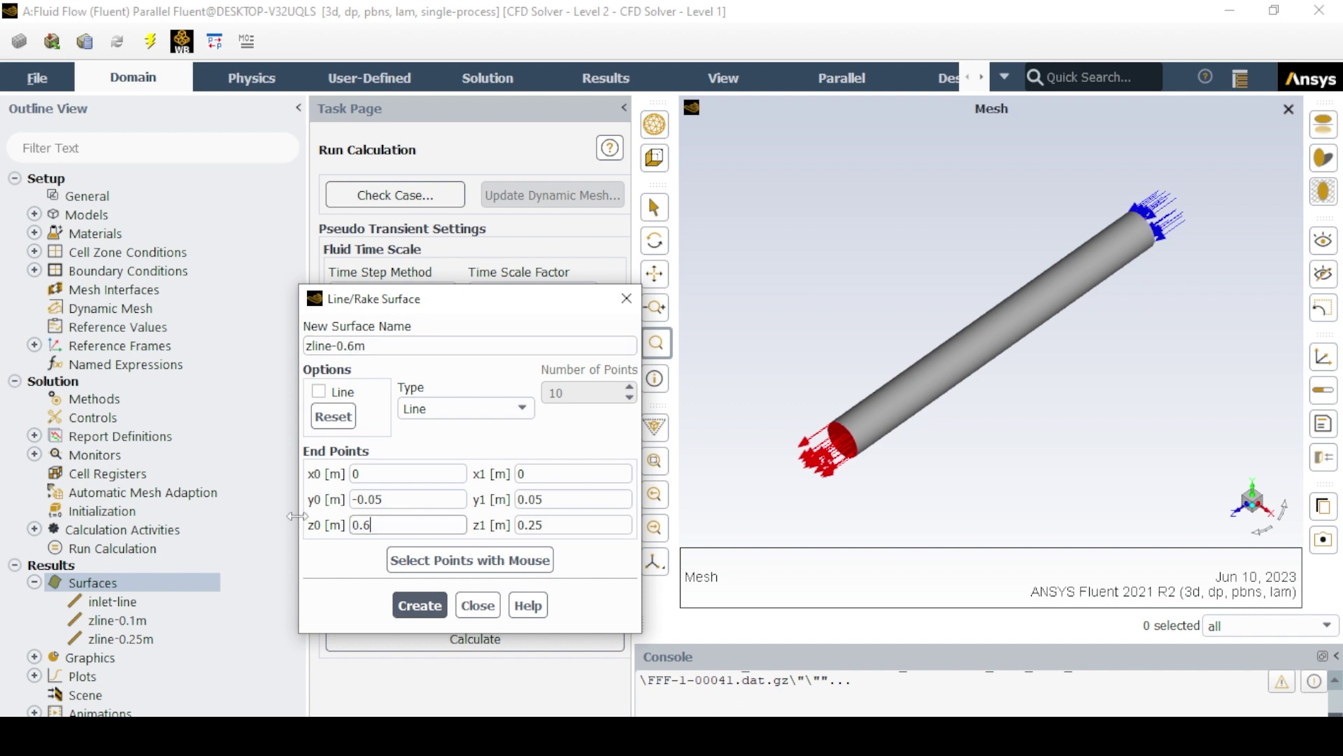
key(Tab)
text(0.6)
click(420, 605)
text(zline-0.)
key(BackSpace)
key(BackSpace)
text(-0.9)
drag(423, 526, 331, 536)
text(0.9)
key(Tab)
text(0.9)
click(420, 605)
- Add the oulet-line surface at z = 1 m and close the line dialog
key(BackSpace)
text(oulet-line)
drag(433, 525, 350, 527)
text(1)
key(Tab)
text(1)
click(419, 605)
click(478, 605)
right_click(105, 567)
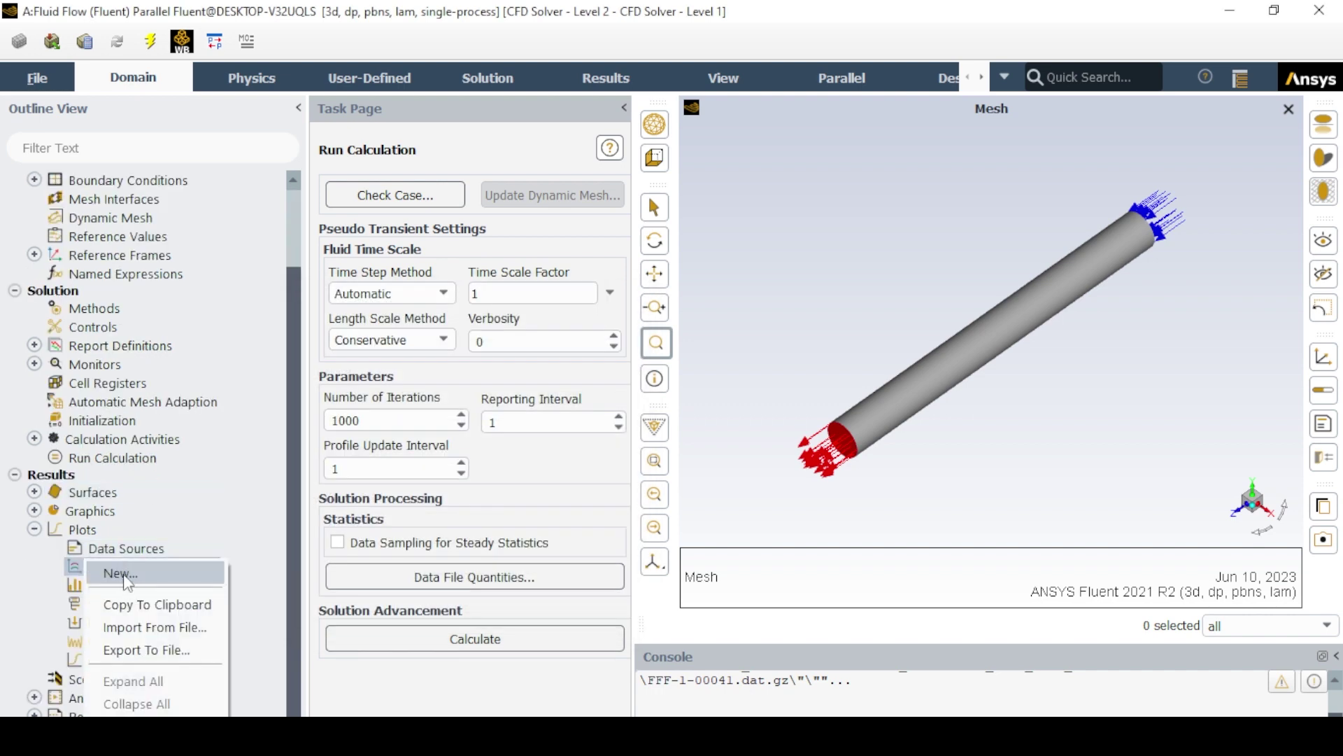
- Start a new XY plot named temp-profile with plot direction 0, 1
click(117, 578)
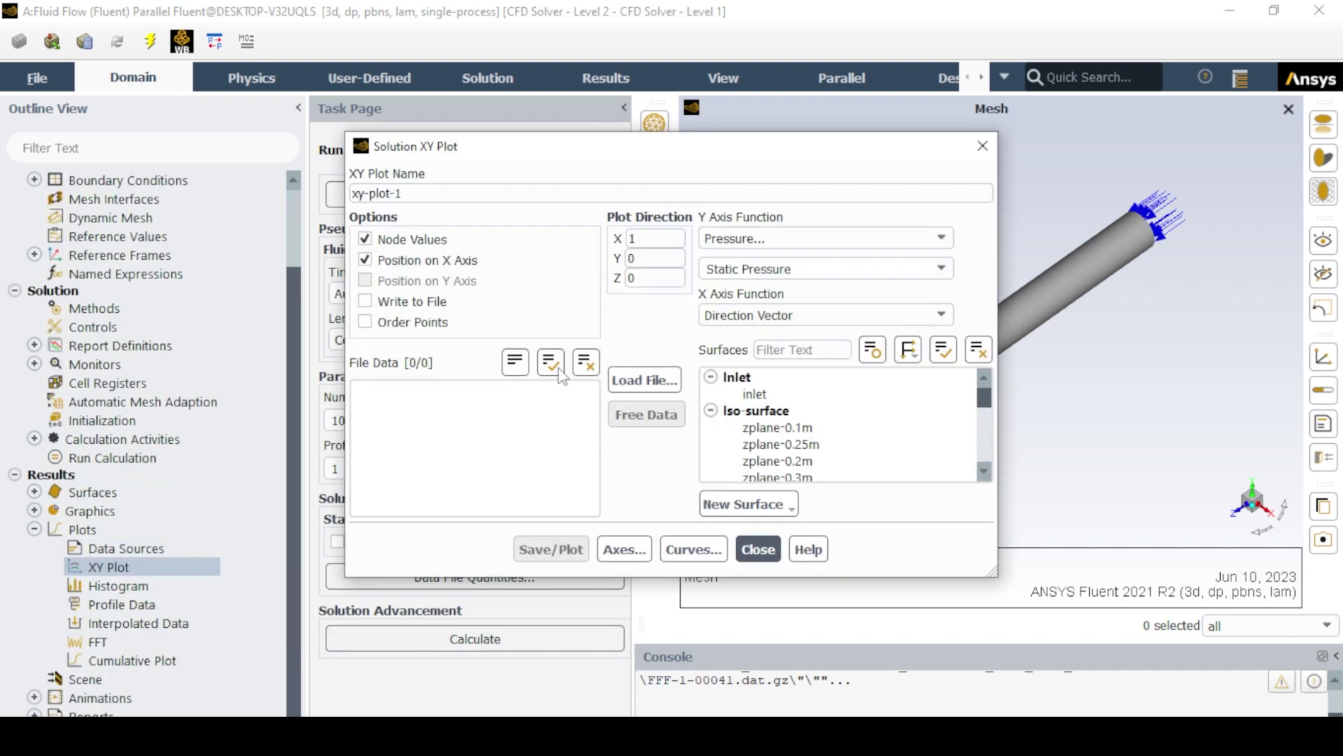
double_click(654, 238)
text(0)
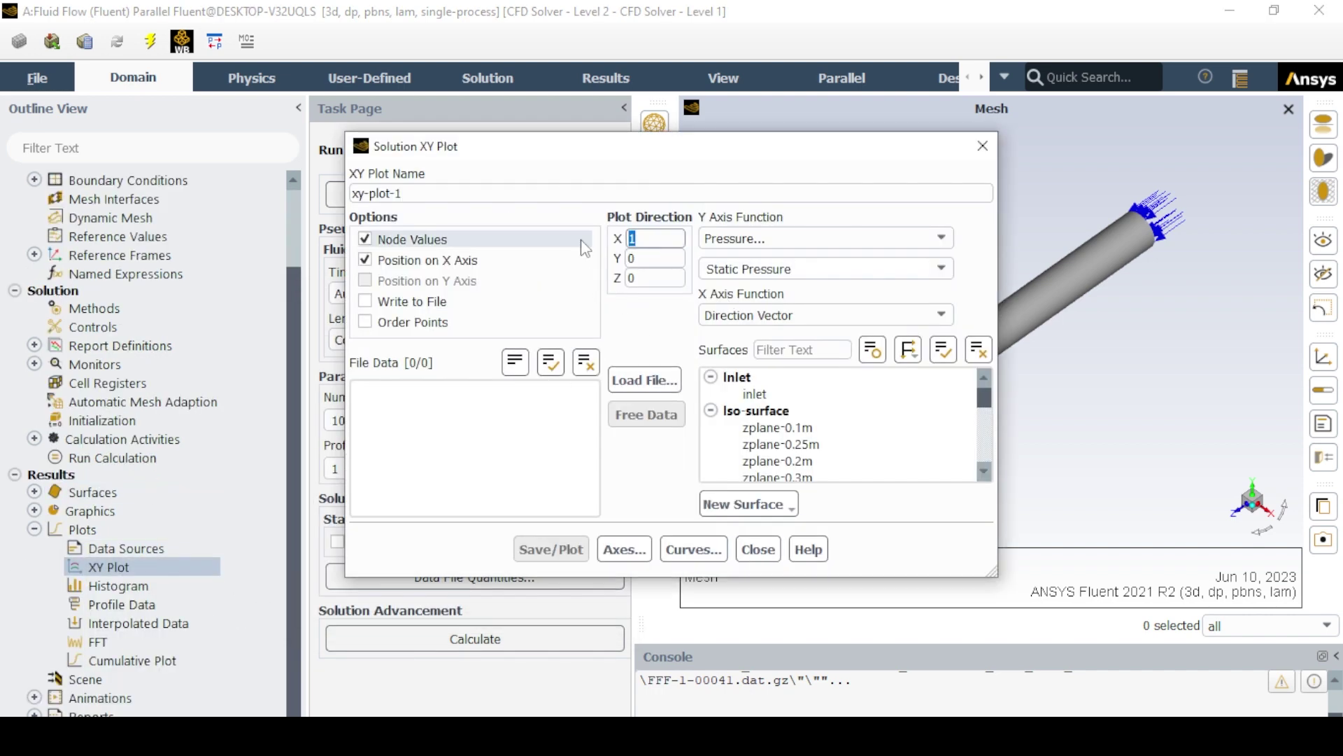
key(Tab)
text(1)
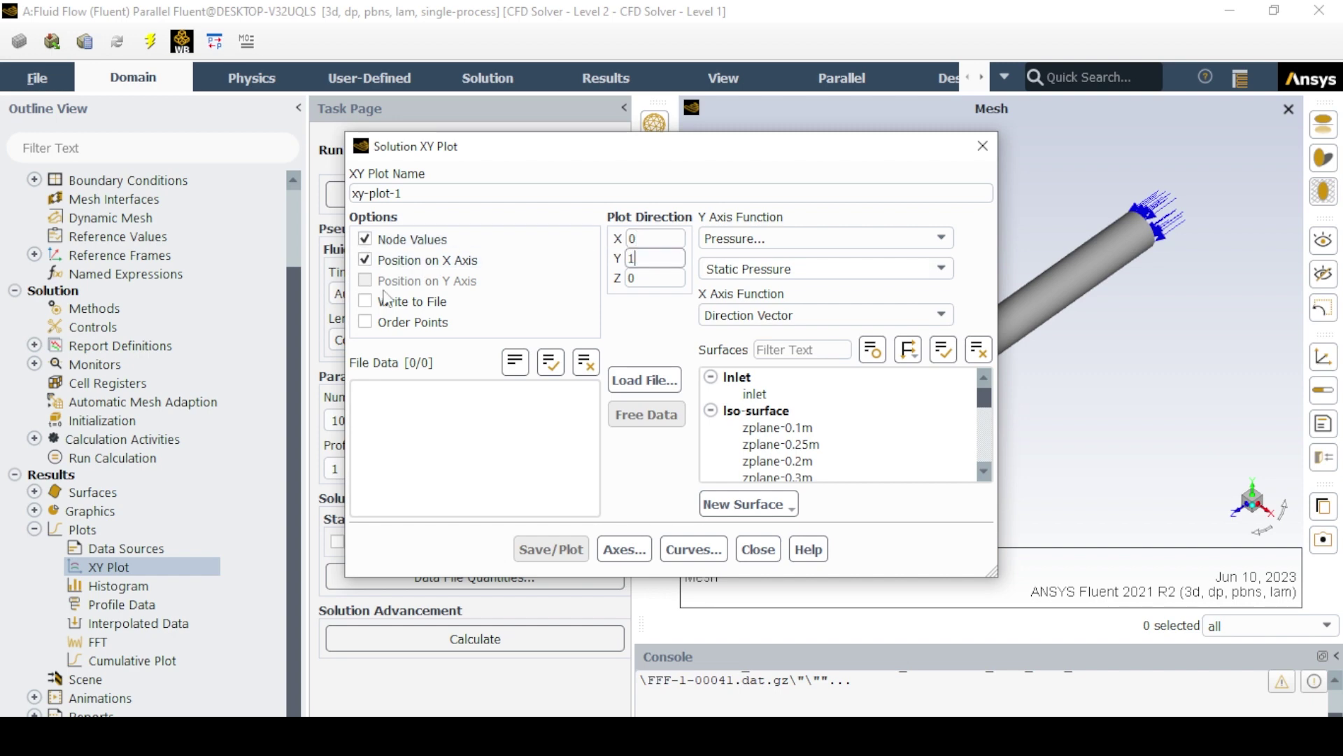
triple_click(371, 193)
key(BackSpace)
text(temp-pr)
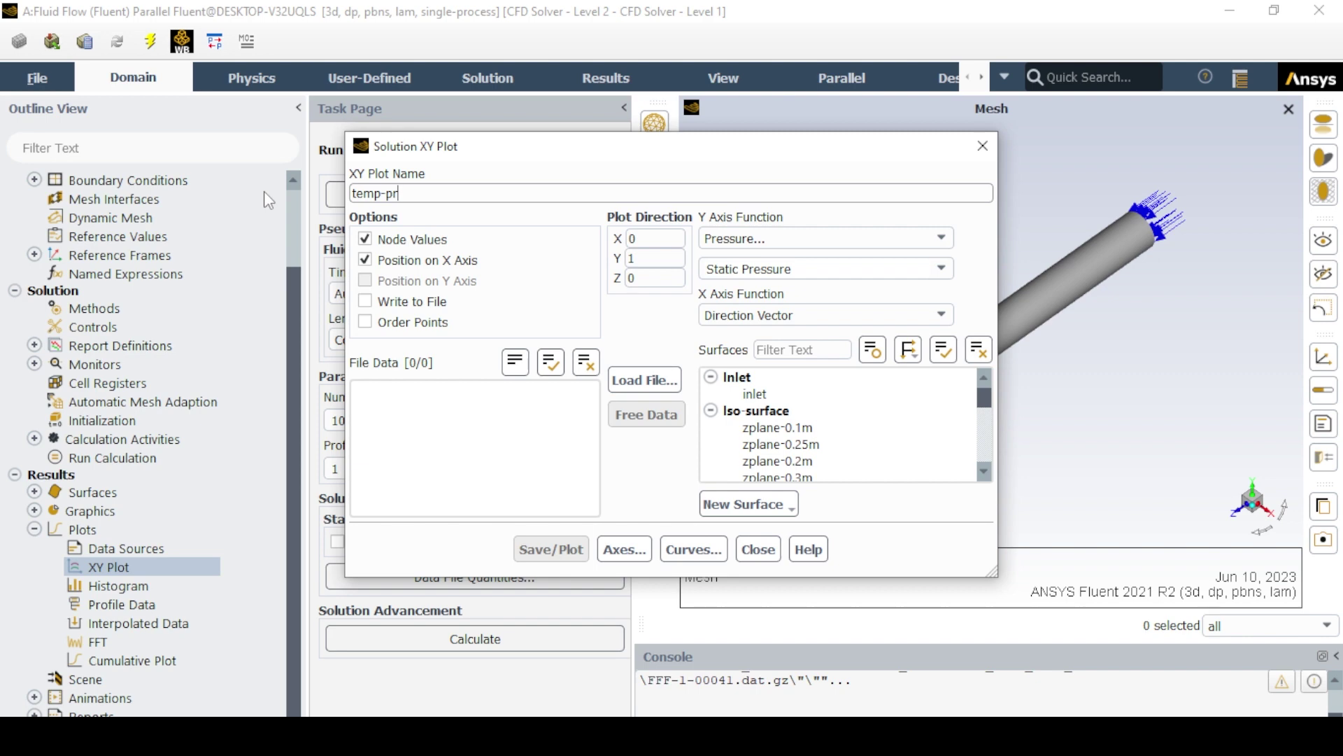
text(ofile)
- Plot Static Temperature on the whole Line-surface group and save the plot
click(773, 241)
click(769, 291)
click(826, 238)
click(769, 304)
click(839, 269)
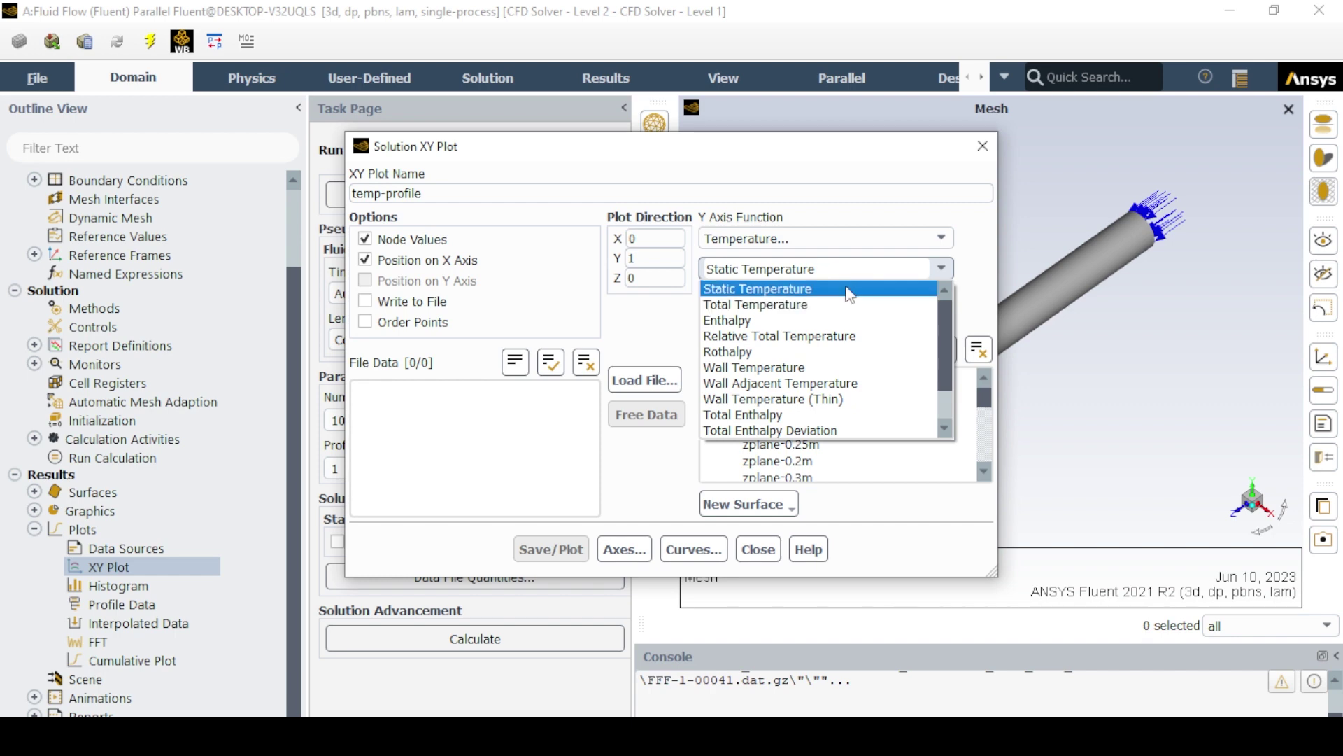
click(850, 293)
scroll(799, 411, down, 2)
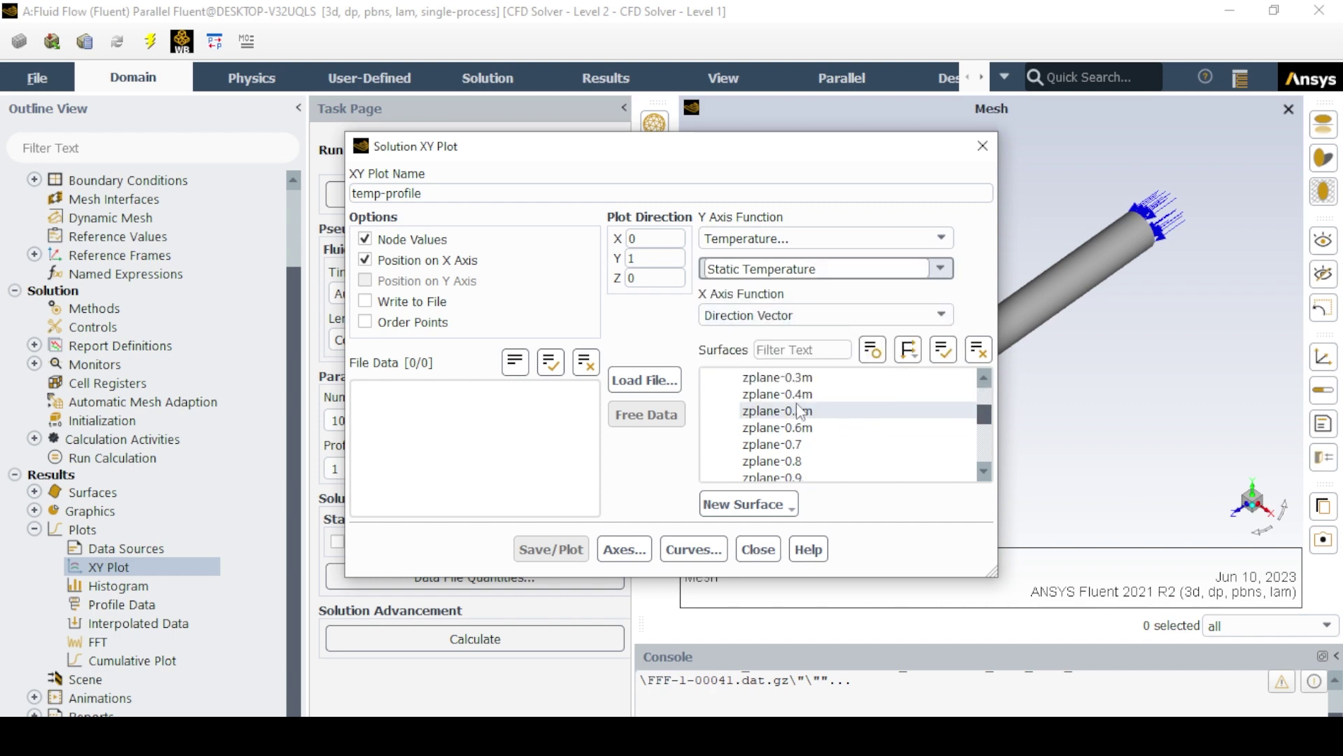
scroll(798, 416, down, 3)
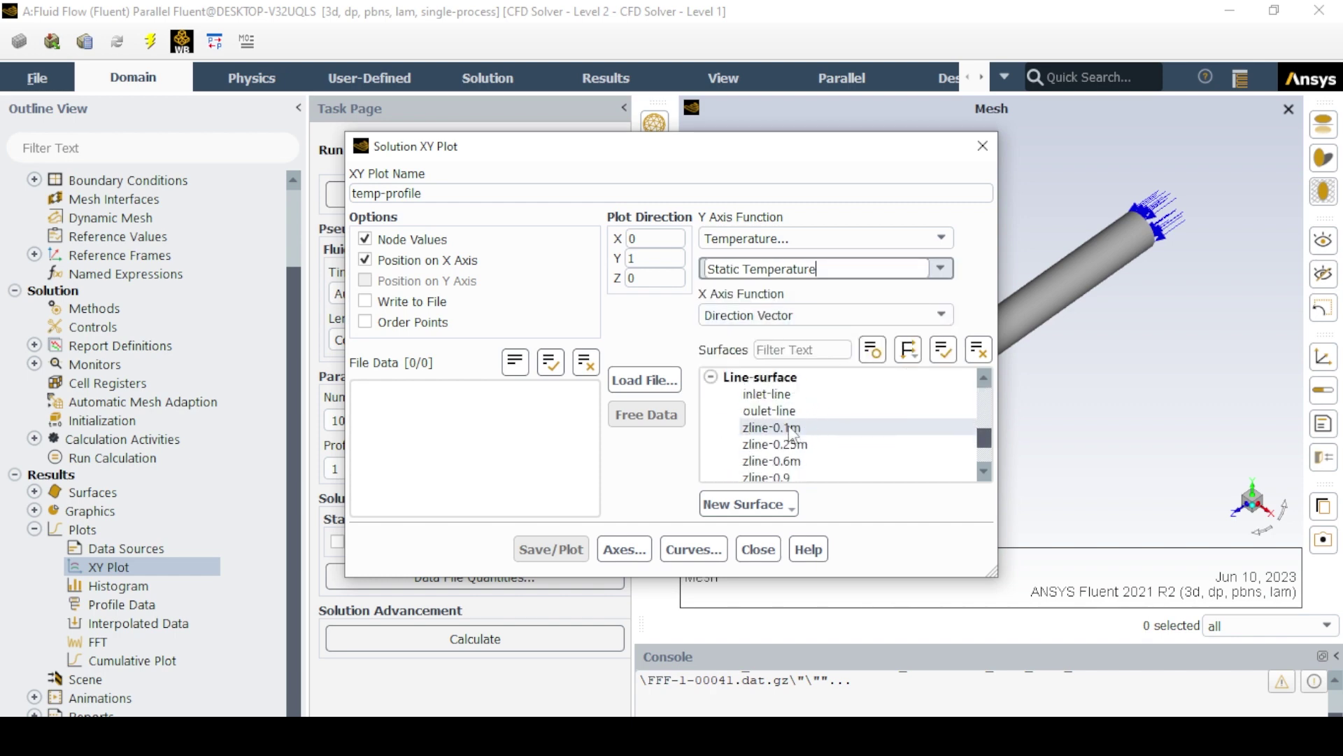
click(767, 394)
click(760, 377)
click(552, 549)
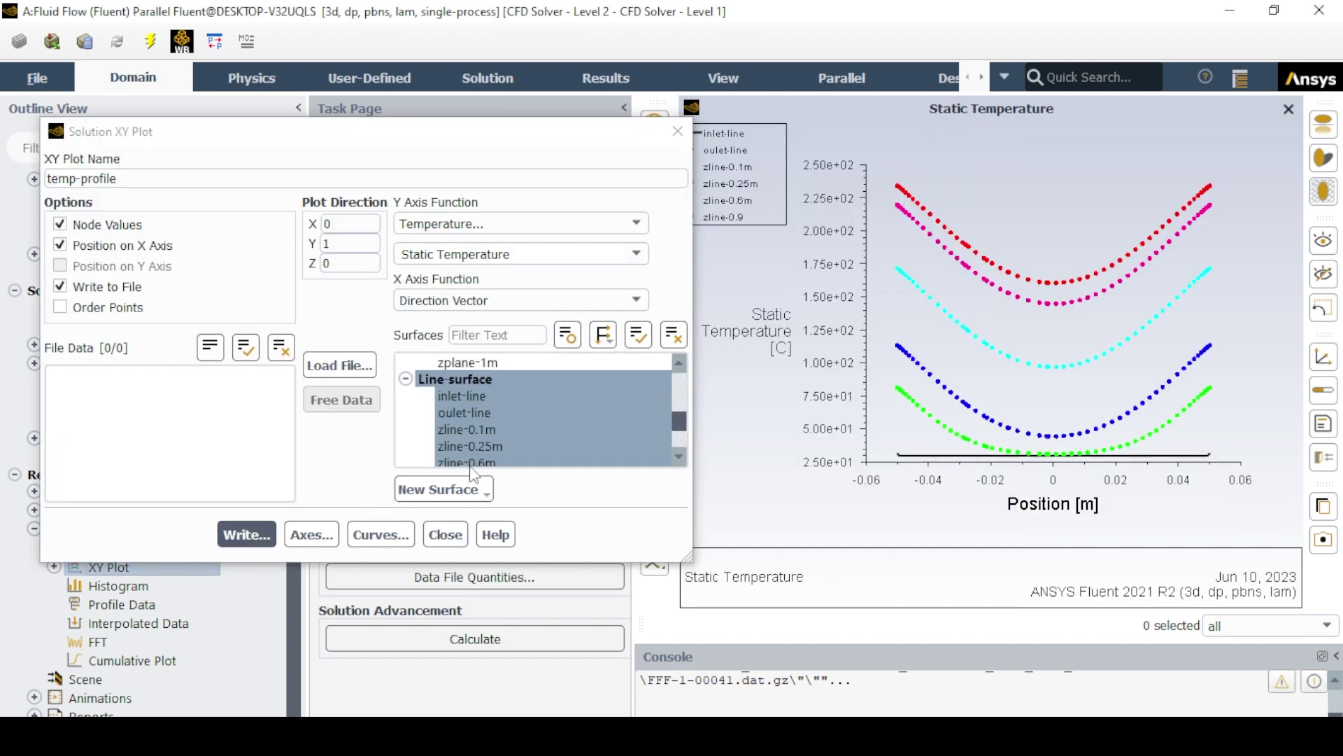
click(451, 538)
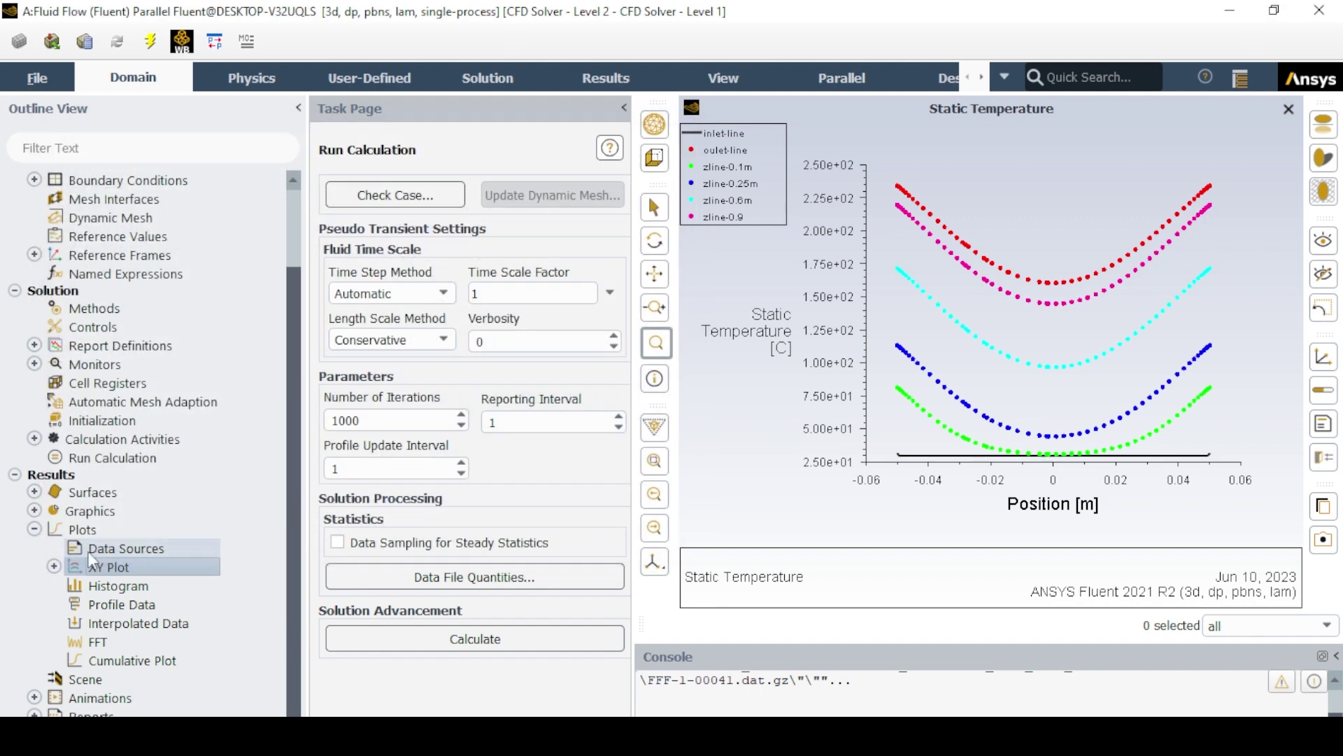
- Create a new XY plot named velocity-profile
click(54, 567)
right_click(108, 572)
click(150, 580)
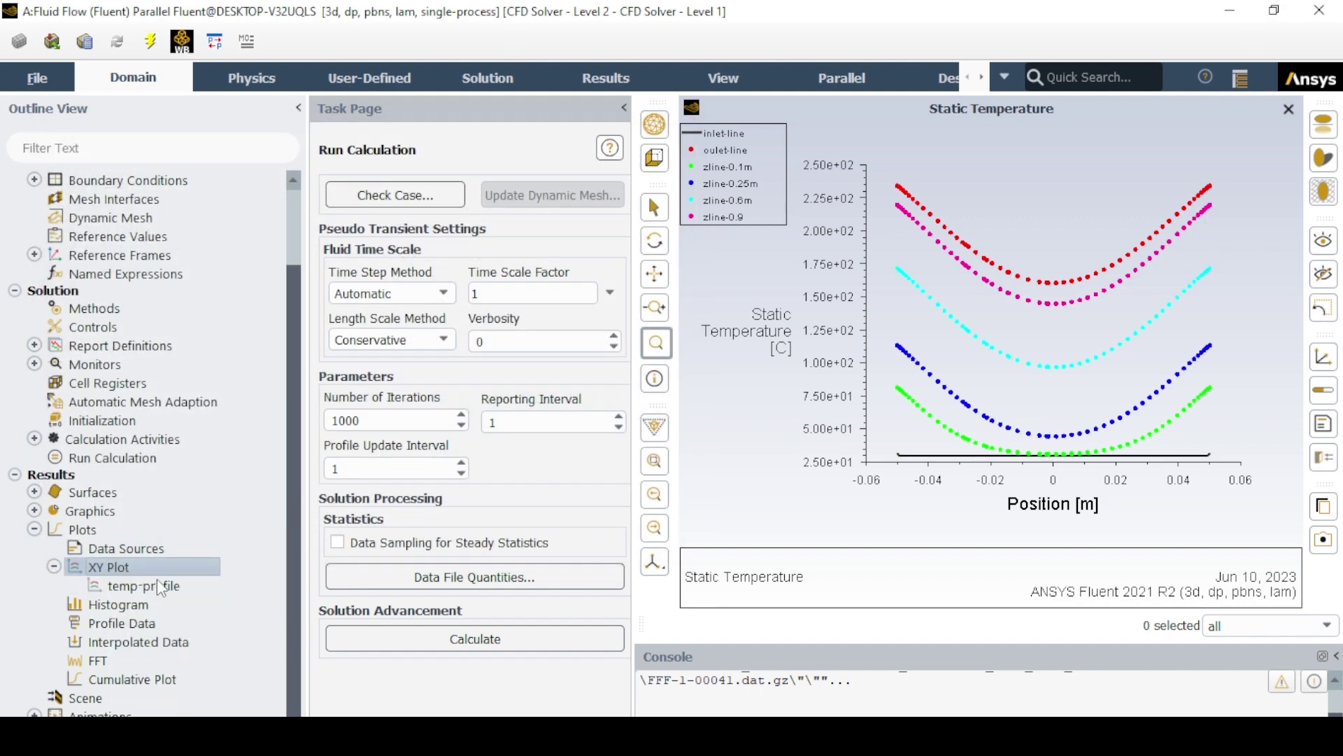
drag(98, 178, 5, 178)
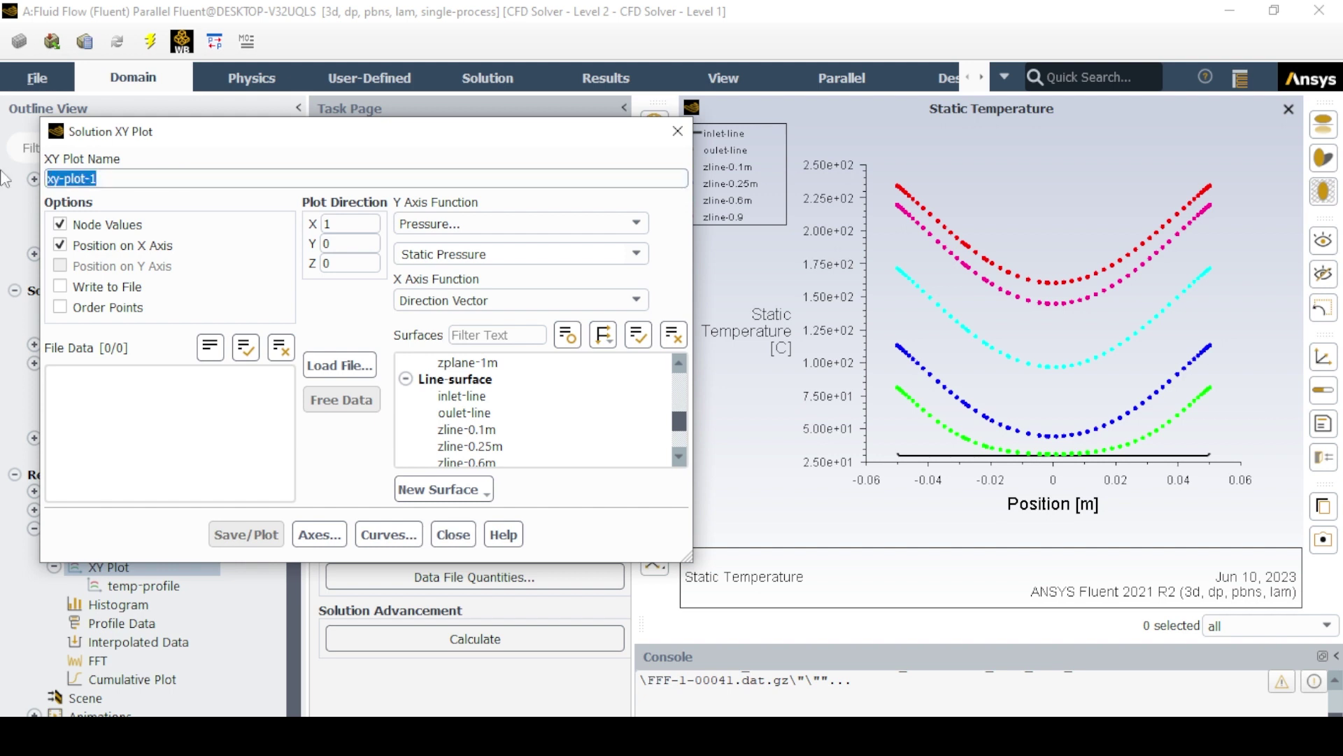
text(velocity-profile-)
key(BackSpace)
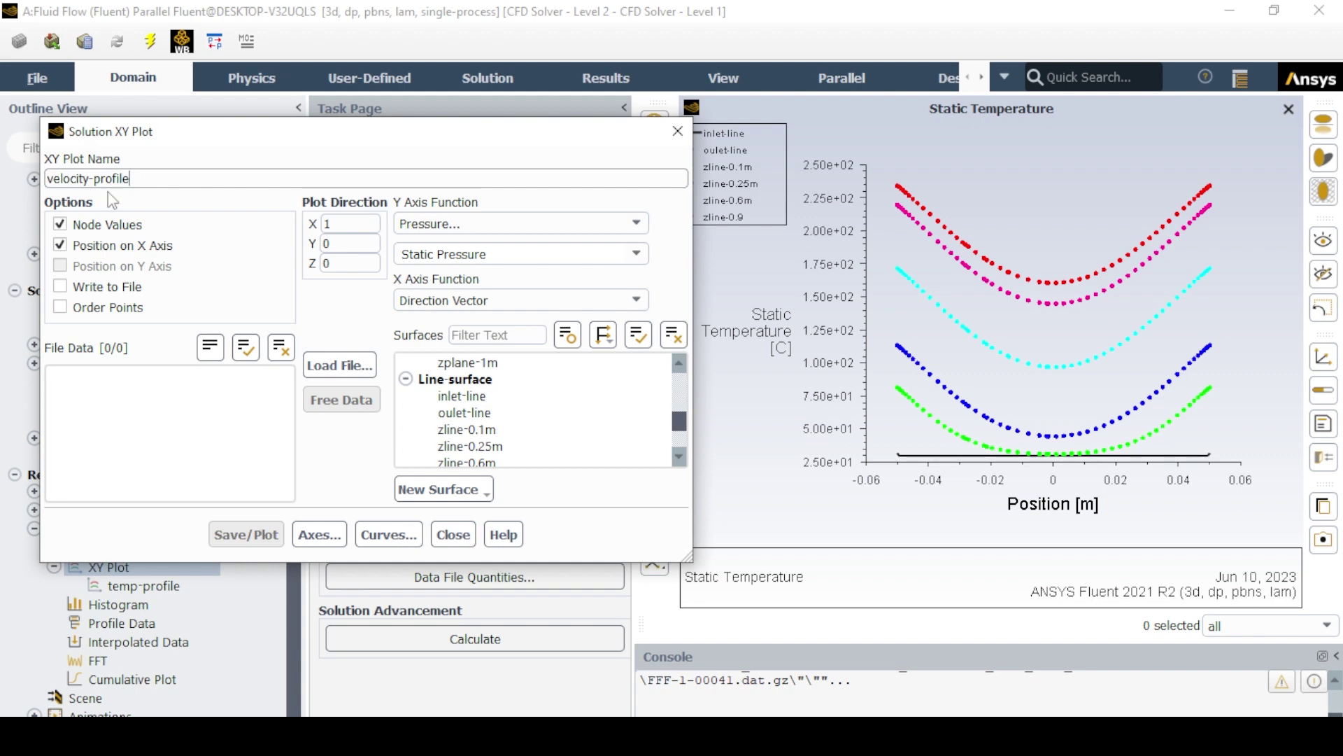
- Plot Velocity Magnitude along direction 0, 1 on oulet-line and save it
click(574, 224)
click(507, 277)
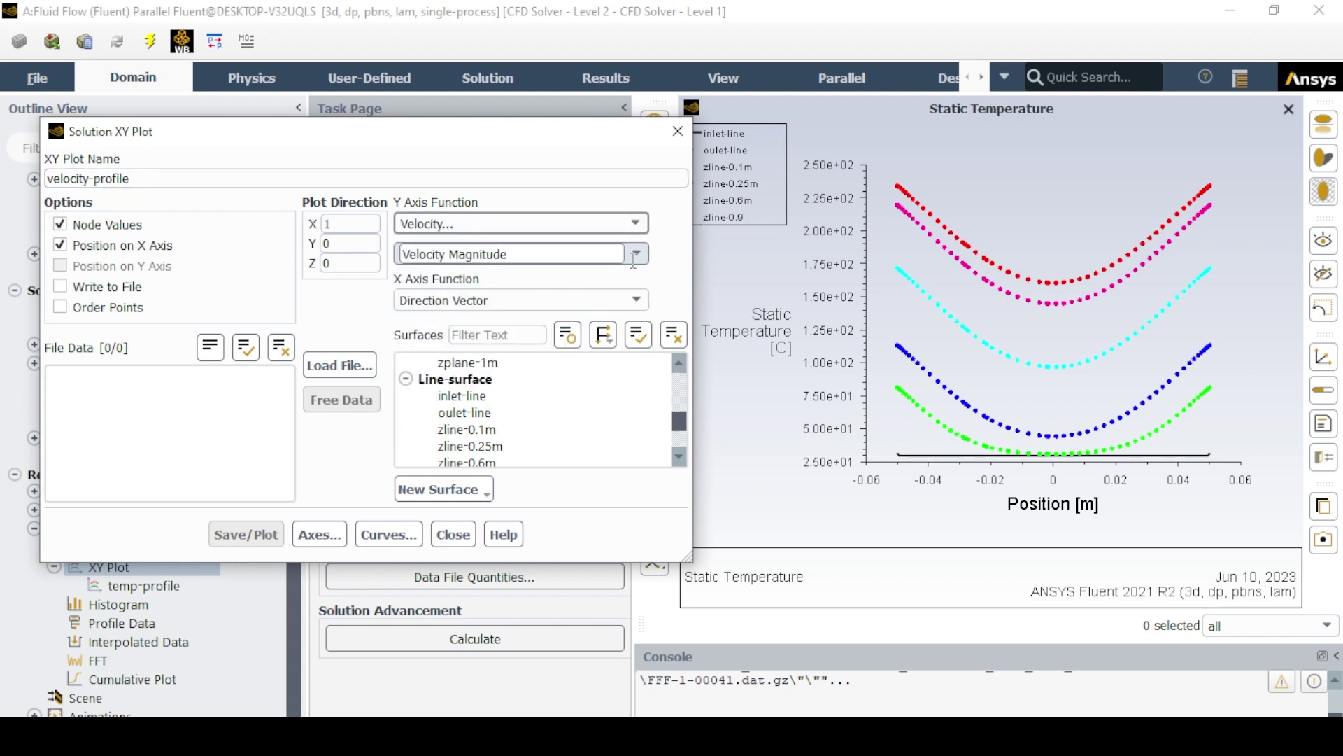
double_click(343, 224)
text(0)
key(Tab)
text(1)
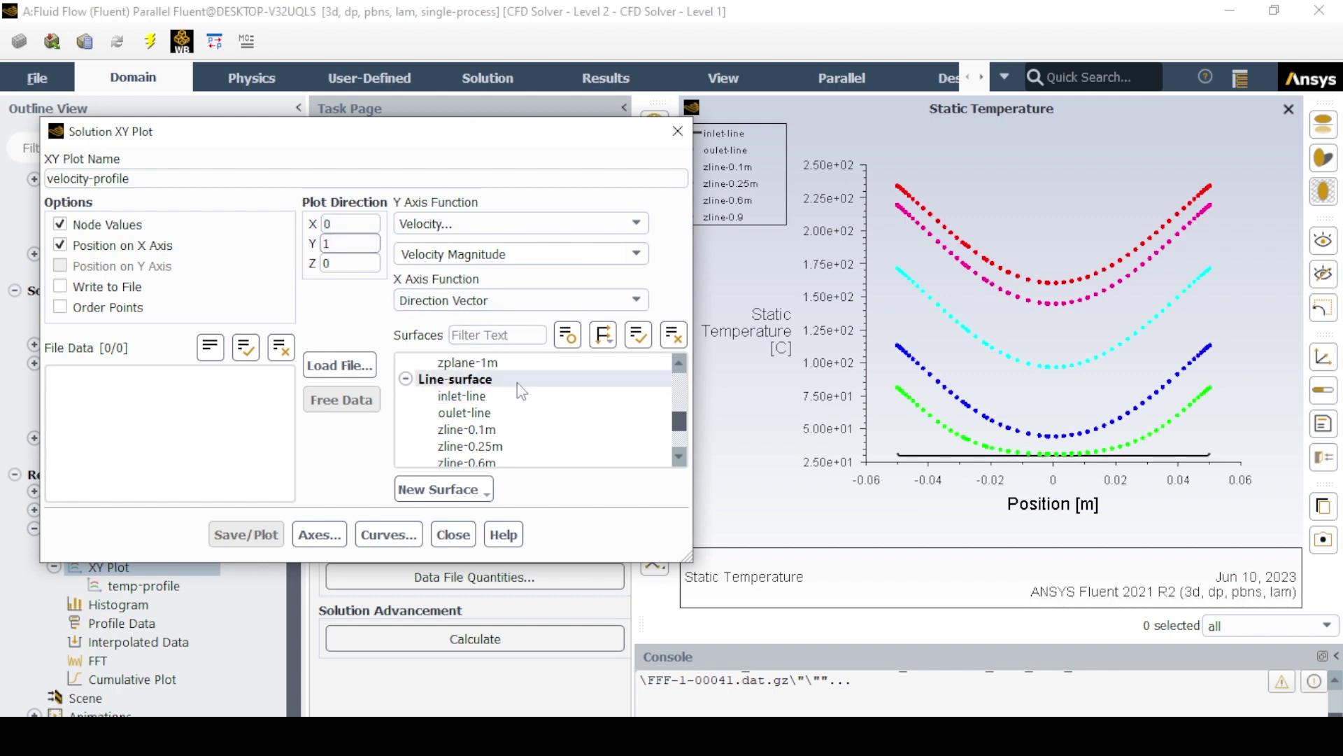
click(515, 414)
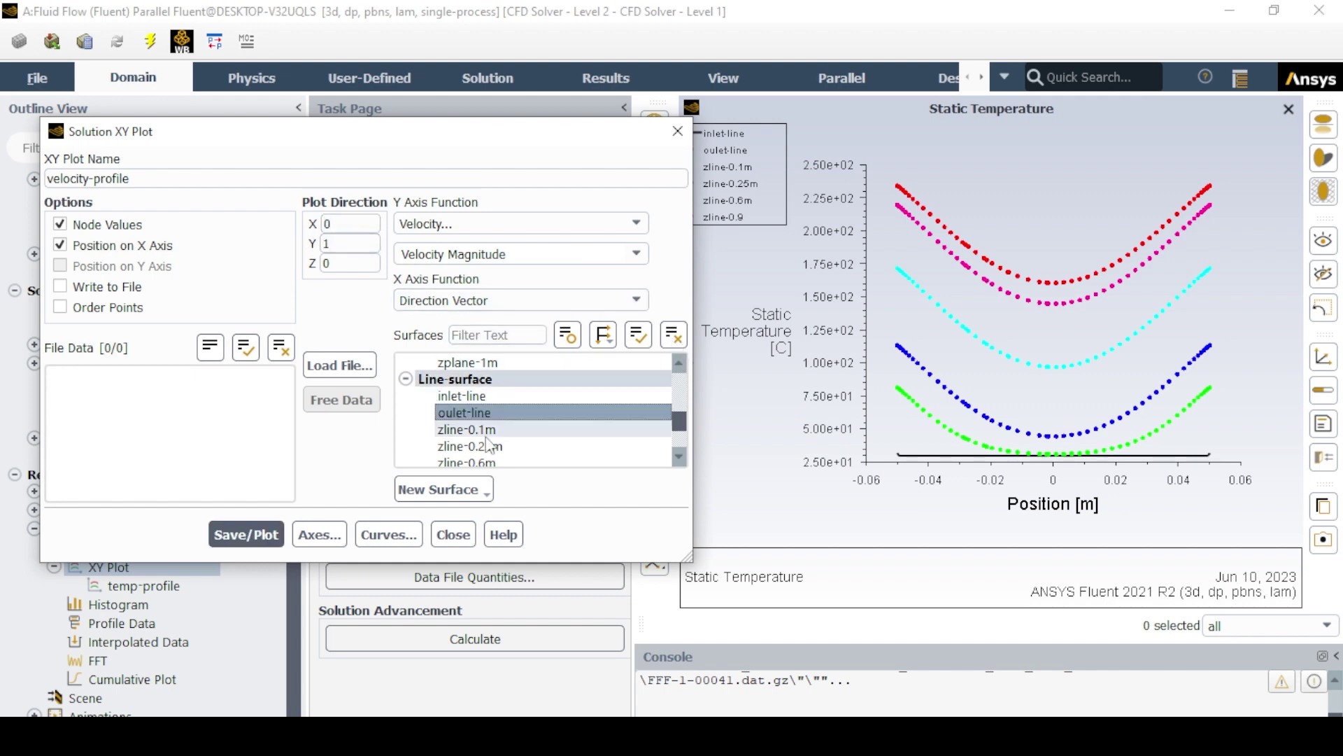
click(246, 533)
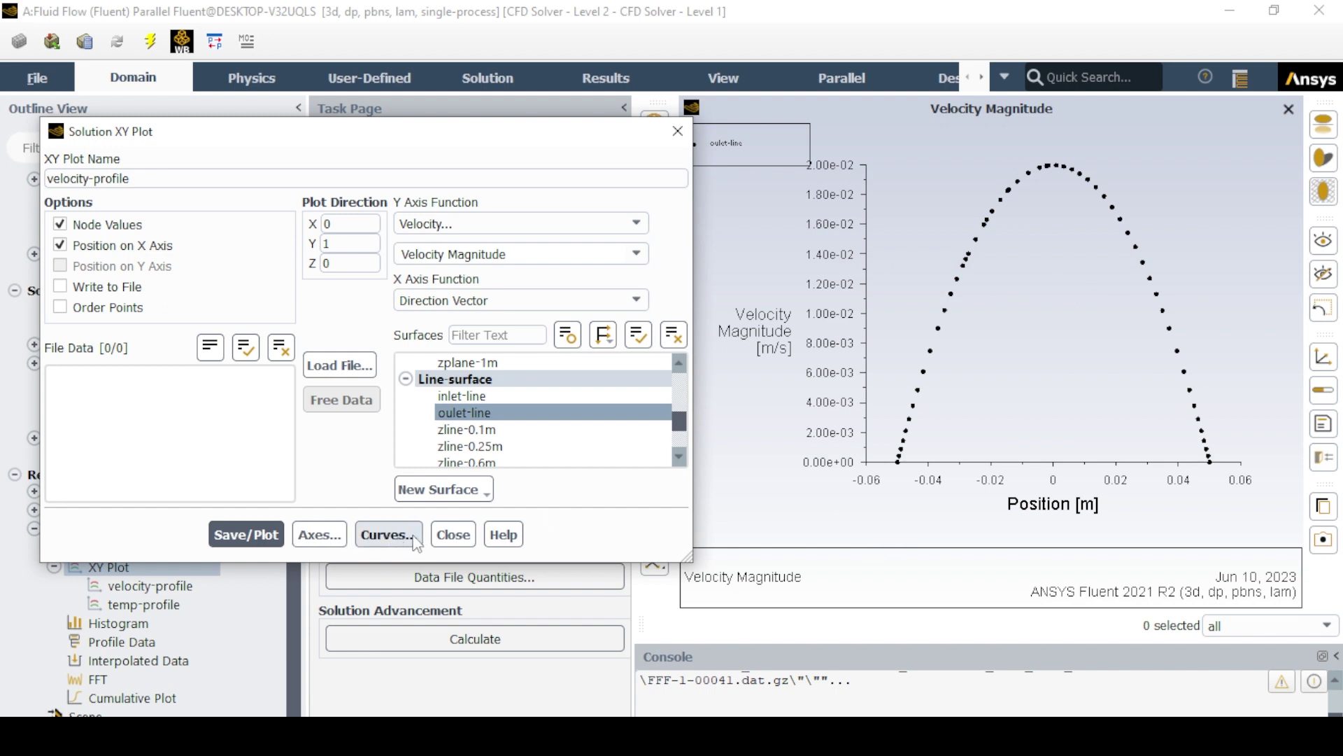
- Restyle the curve as a solid line without markers and redraw the plot
click(389, 534)
click(654, 421)
click(609, 440)
click(499, 424)
click(465, 440)
click(534, 557)
click(280, 543)
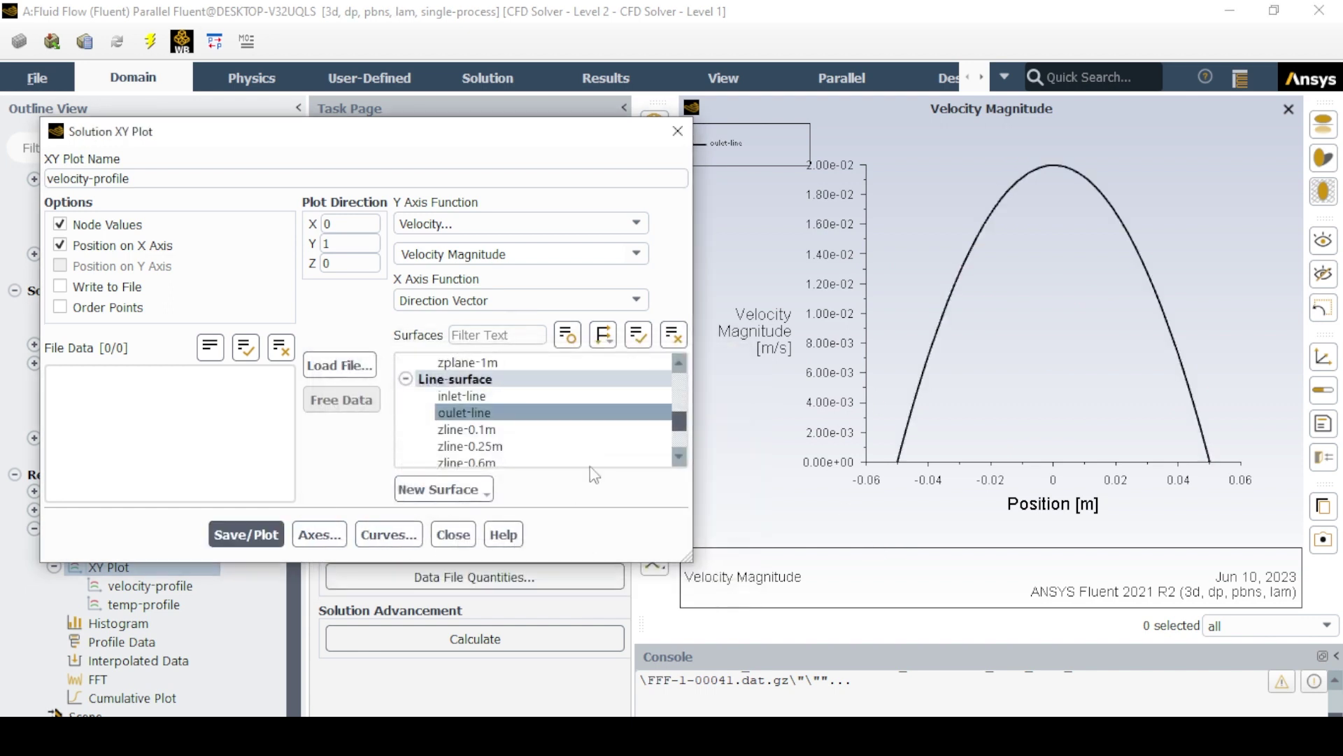
click(453, 537)
scroll(287, 533, down, 1)
- Create a line surface along the pipe axis from (0,0,0) to (0,0,1) m
click(34, 455)
right_click(98, 456)
mouse_move(155, 497)
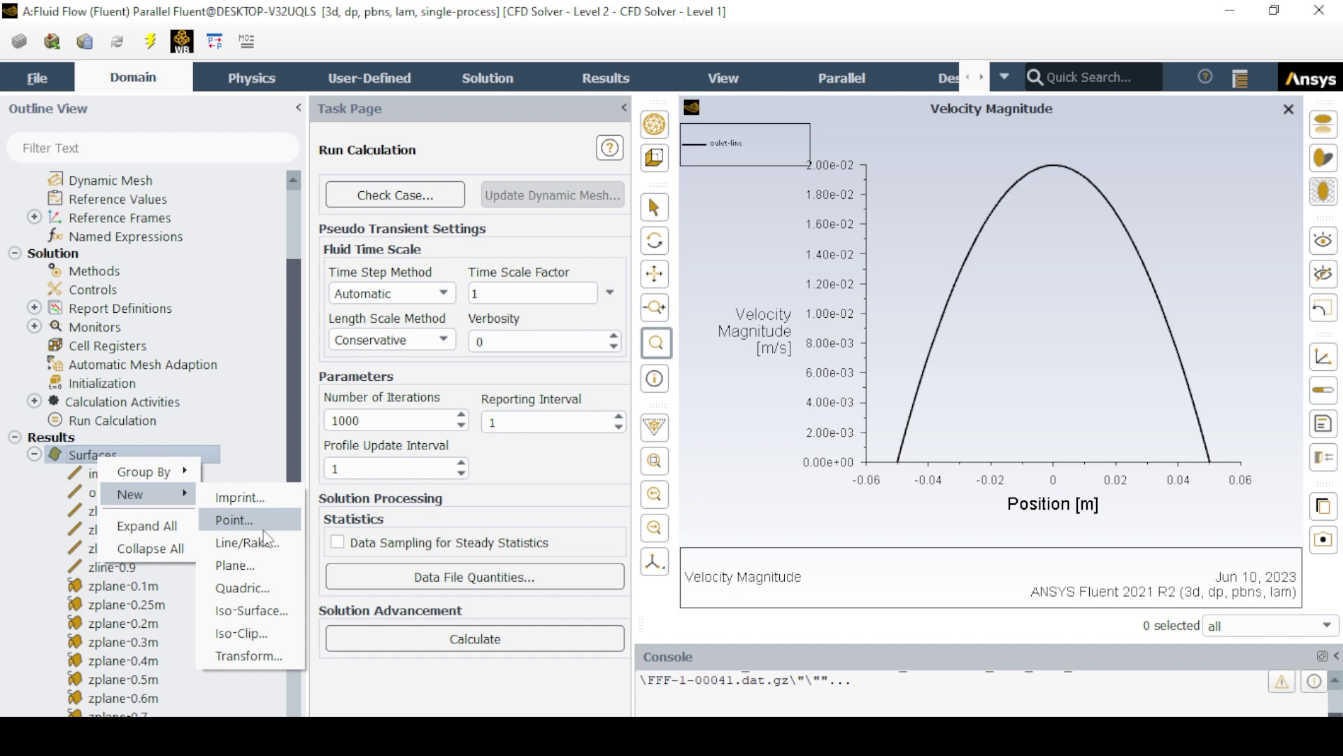
click(244, 542)
double_click(551, 524)
text(1)
click(419, 605)
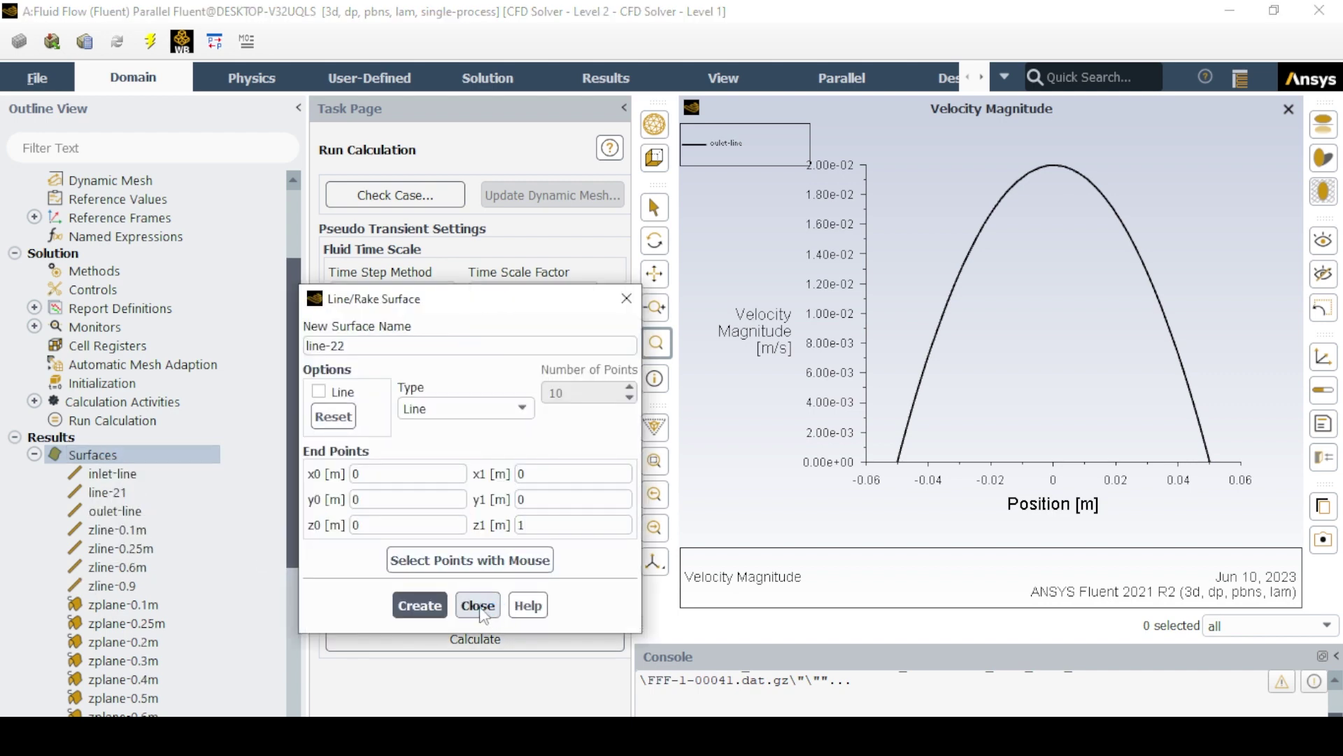
click(477, 605)
scroll(133, 518, down, 3)
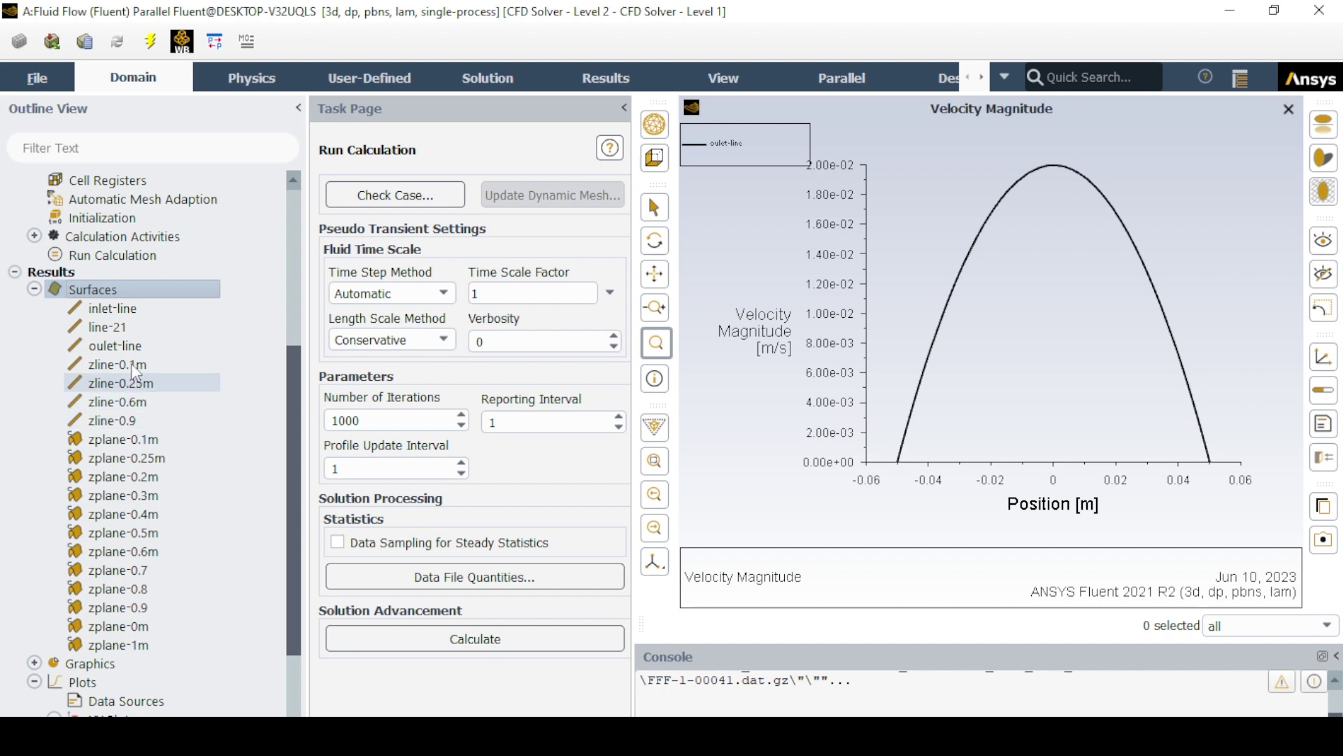
- Rename line-21 to center-line
right_click(106, 327)
click(141, 343)
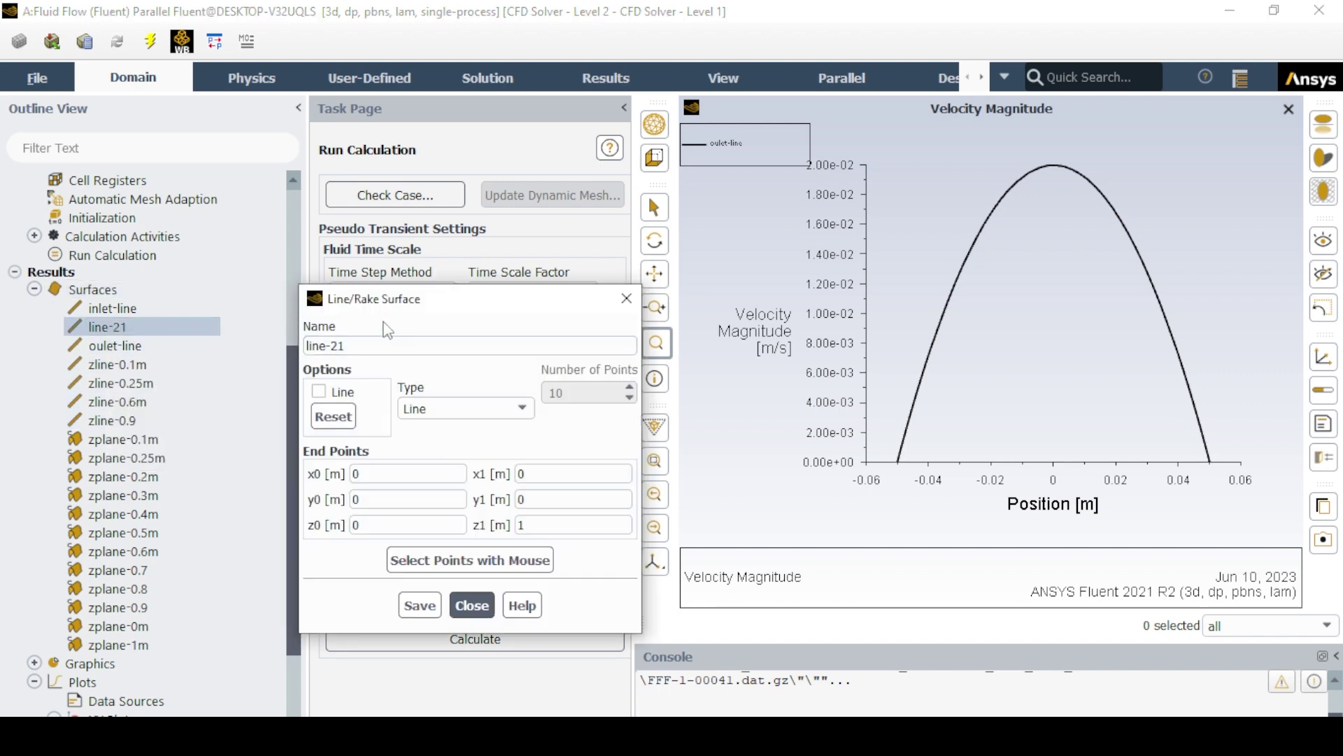
text(center-line)
click(418, 606)
click(477, 606)
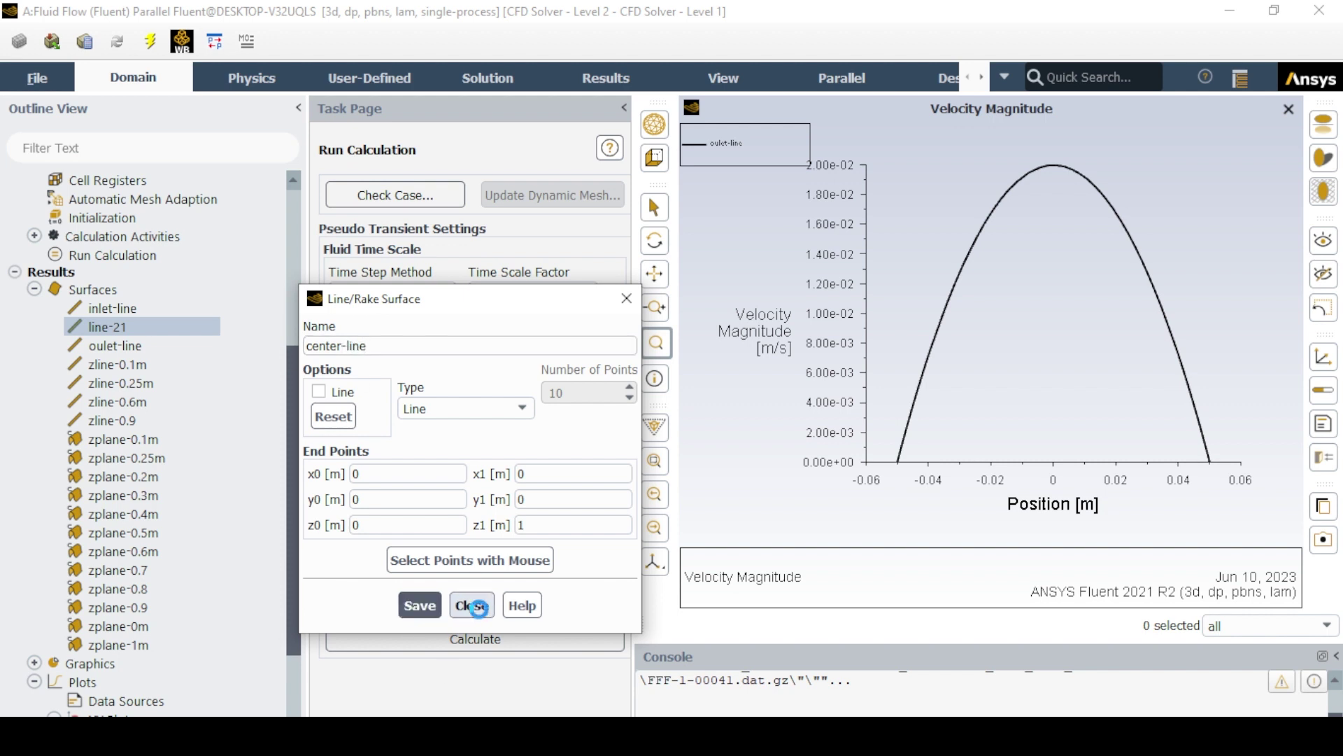
click(34, 289)
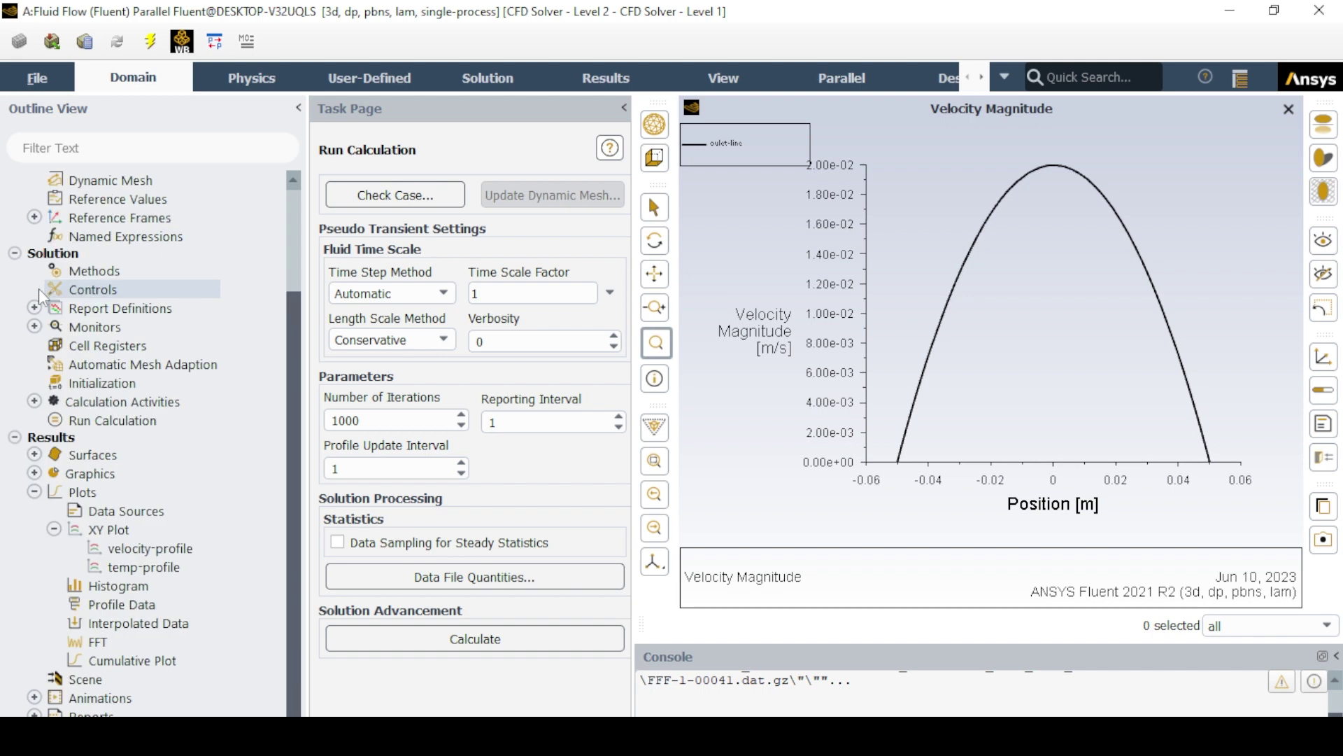
- Create a new XY plot and replace its default name with center-line-vel
click(102, 529)
right_click(105, 531)
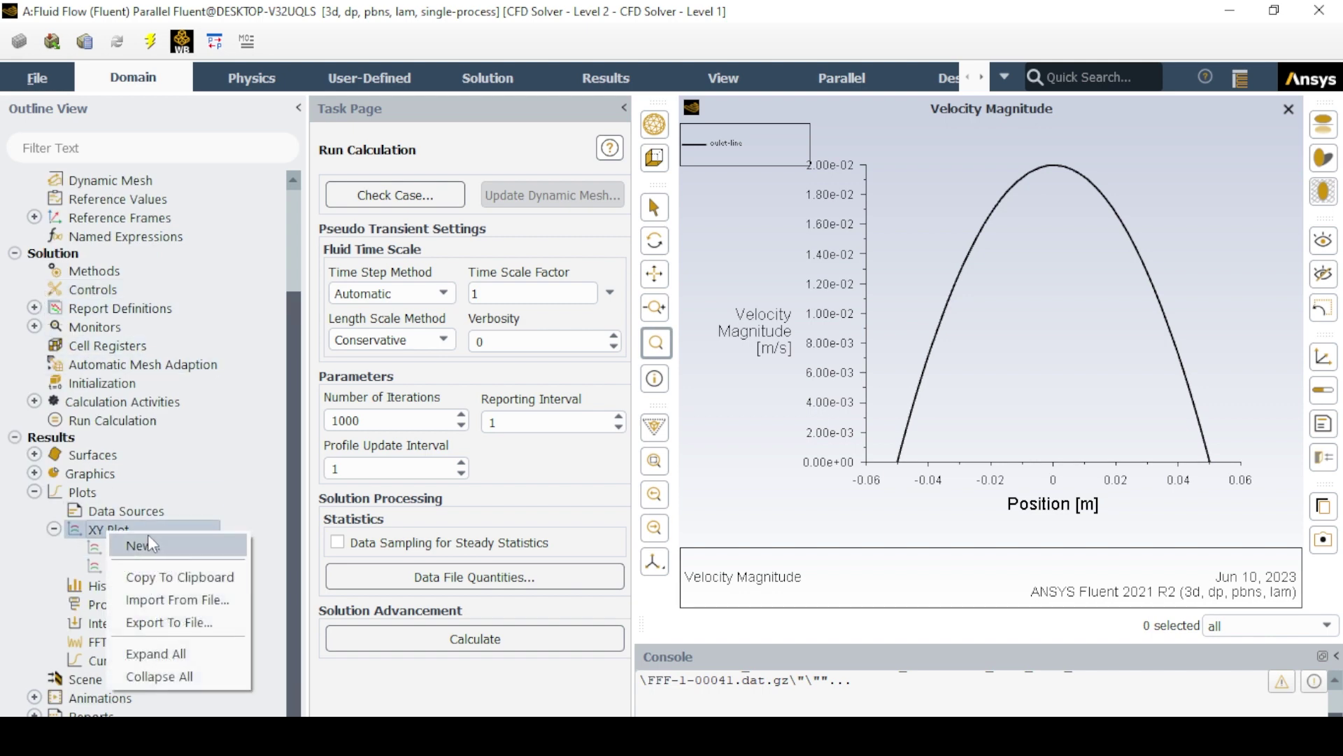
click(148, 534)
drag(161, 177, 6, 176)
key(BackSpace)
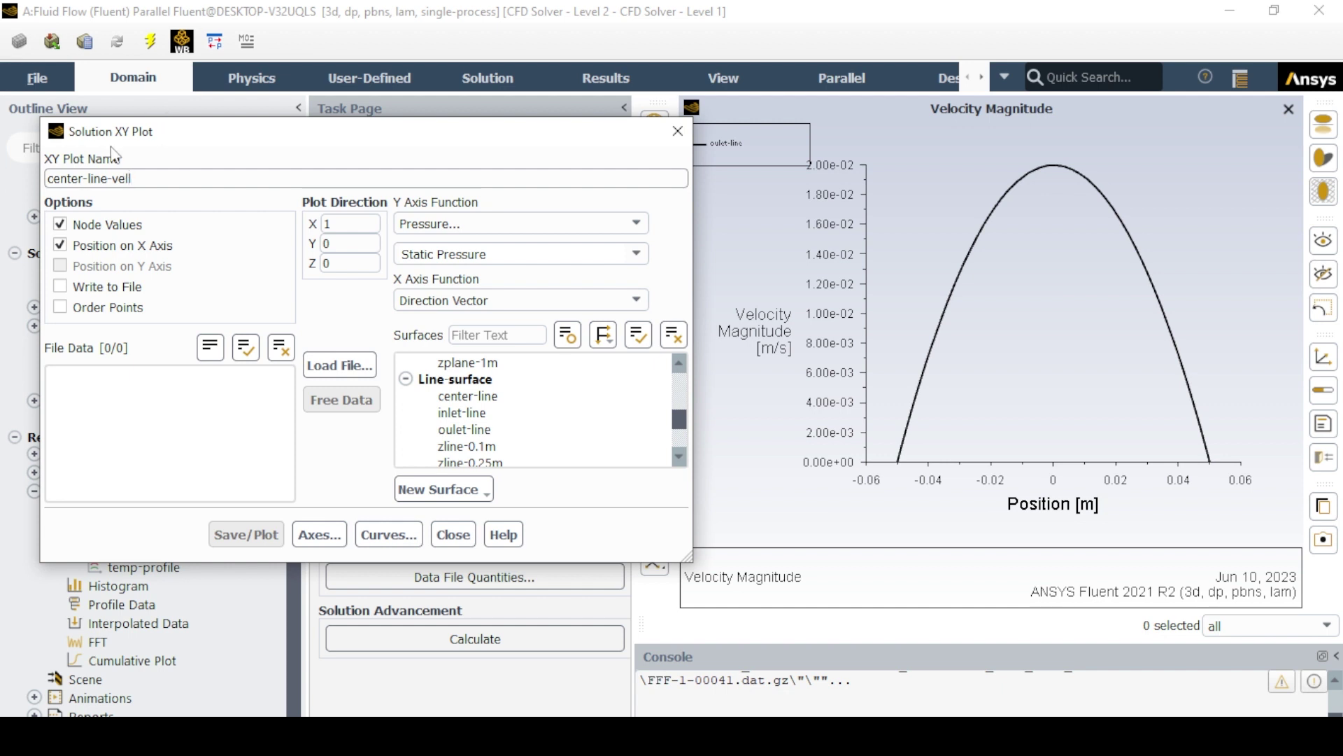
- Plot Velocity Magnitude on the center-line surface along direction 0,0,1 and save the plot
click(493, 222)
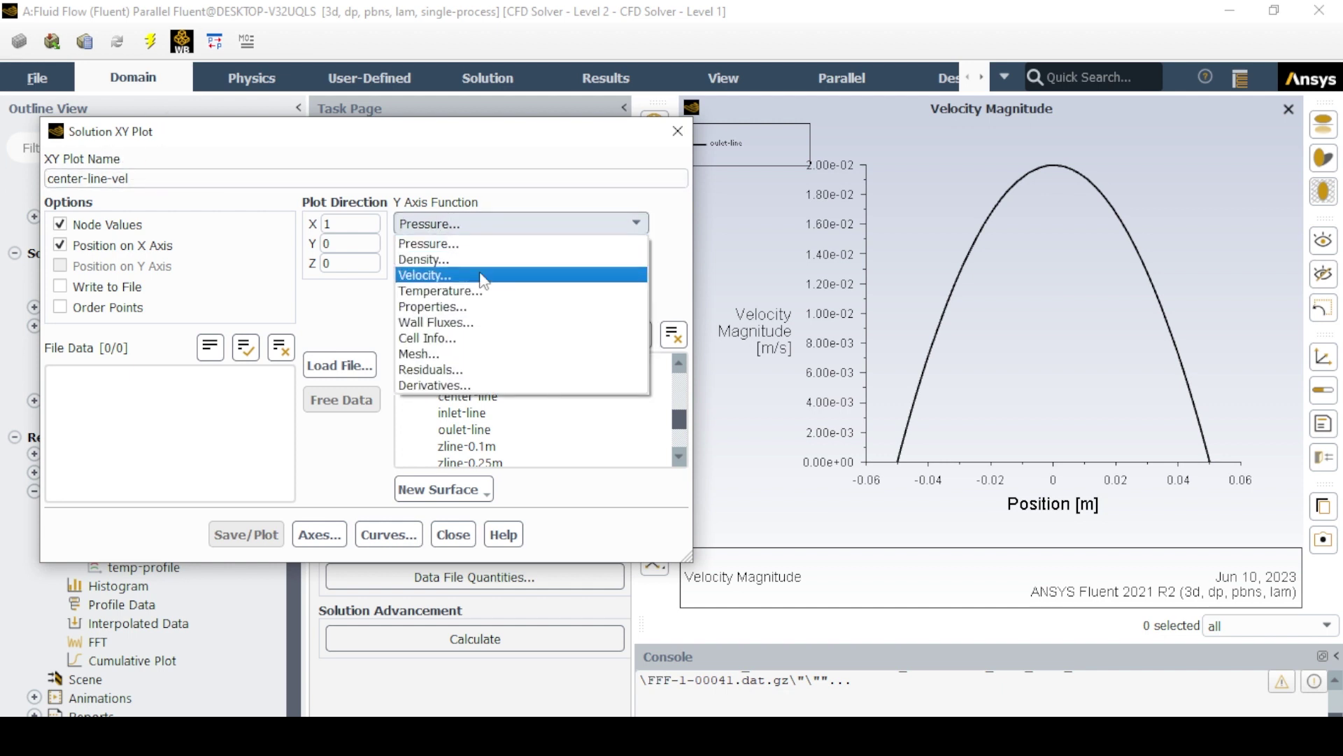
click(484, 274)
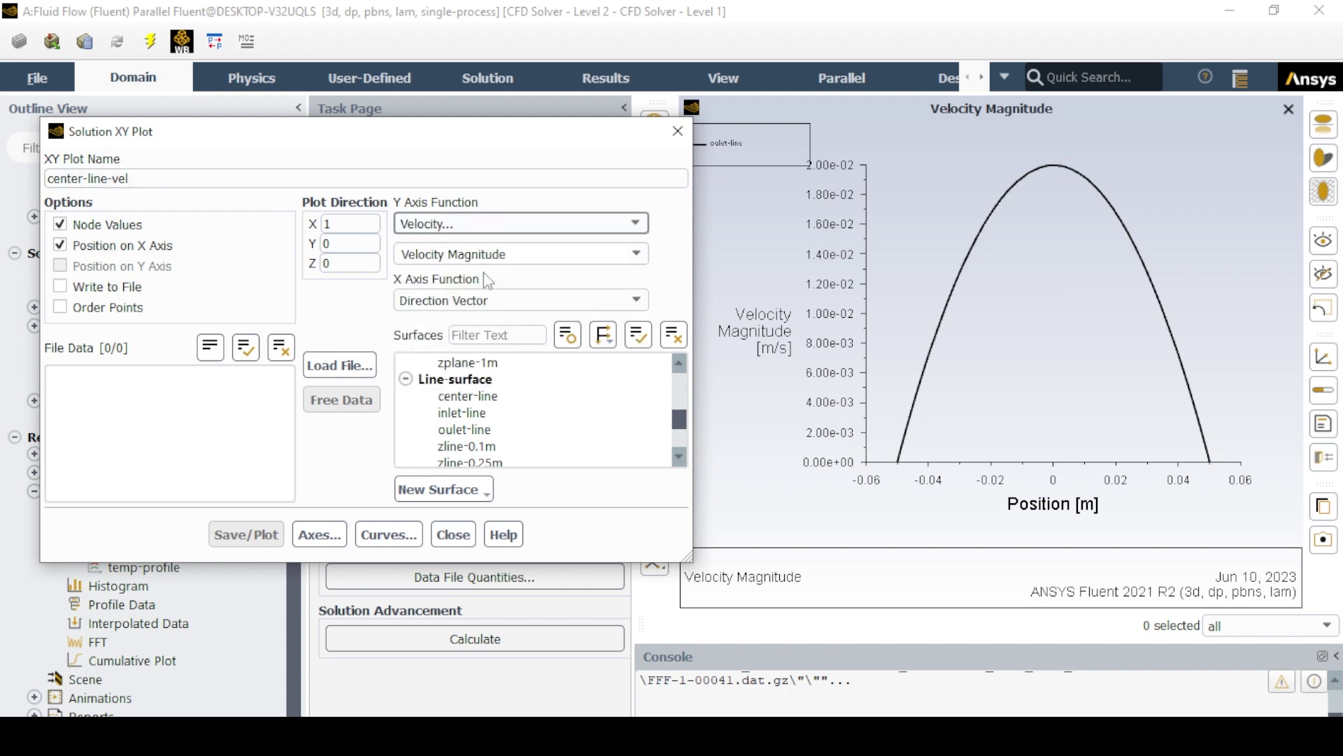
click(507, 396)
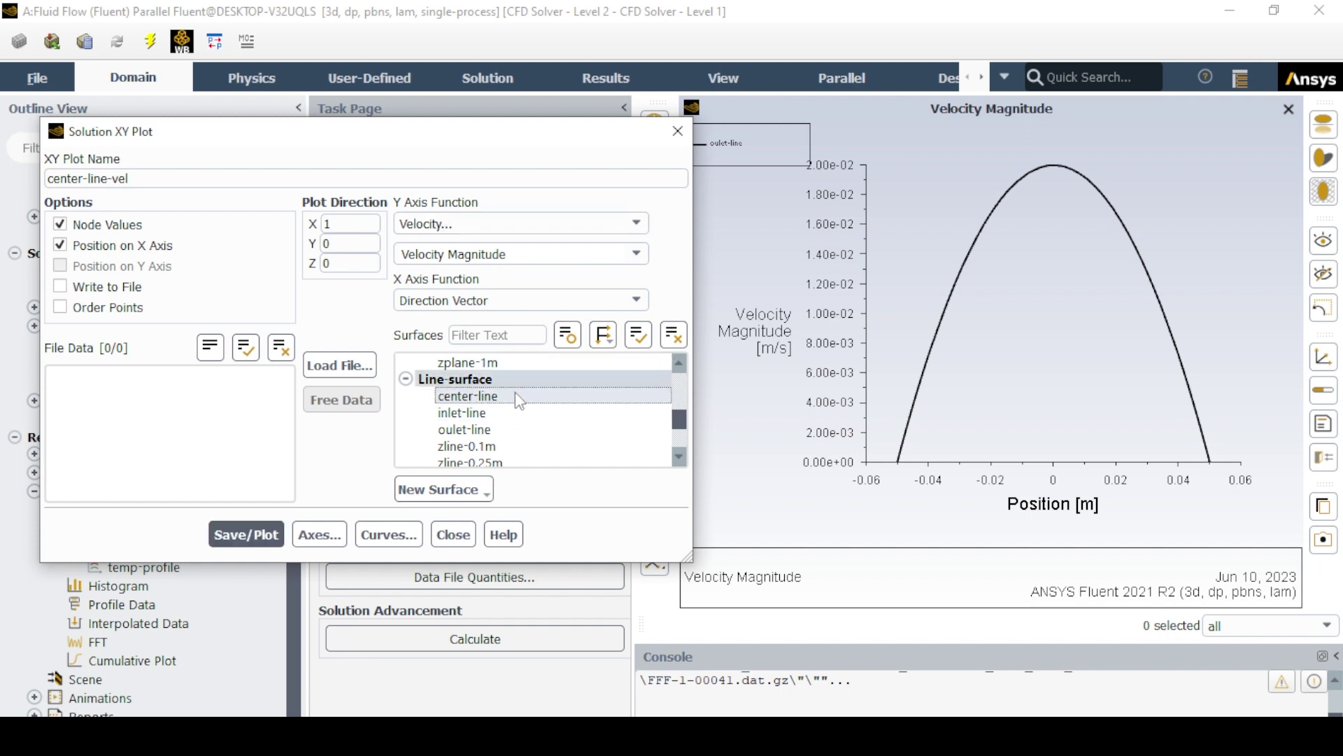
double_click(350, 224)
text(0)
double_click(350, 263)
text(1)
click(246, 534)
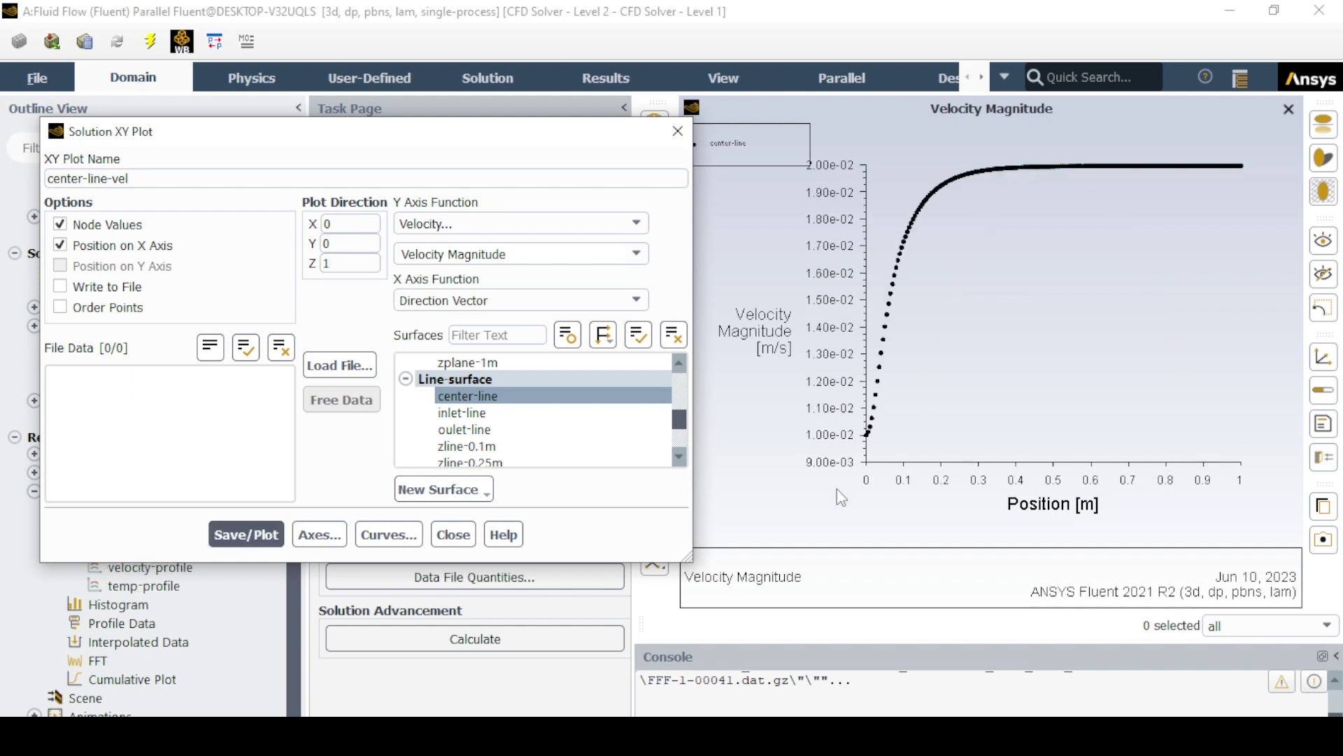
- Restyle the curve with no marker symbols and a solid line pattern, then redraw the plot
click(417, 533)
click(630, 423)
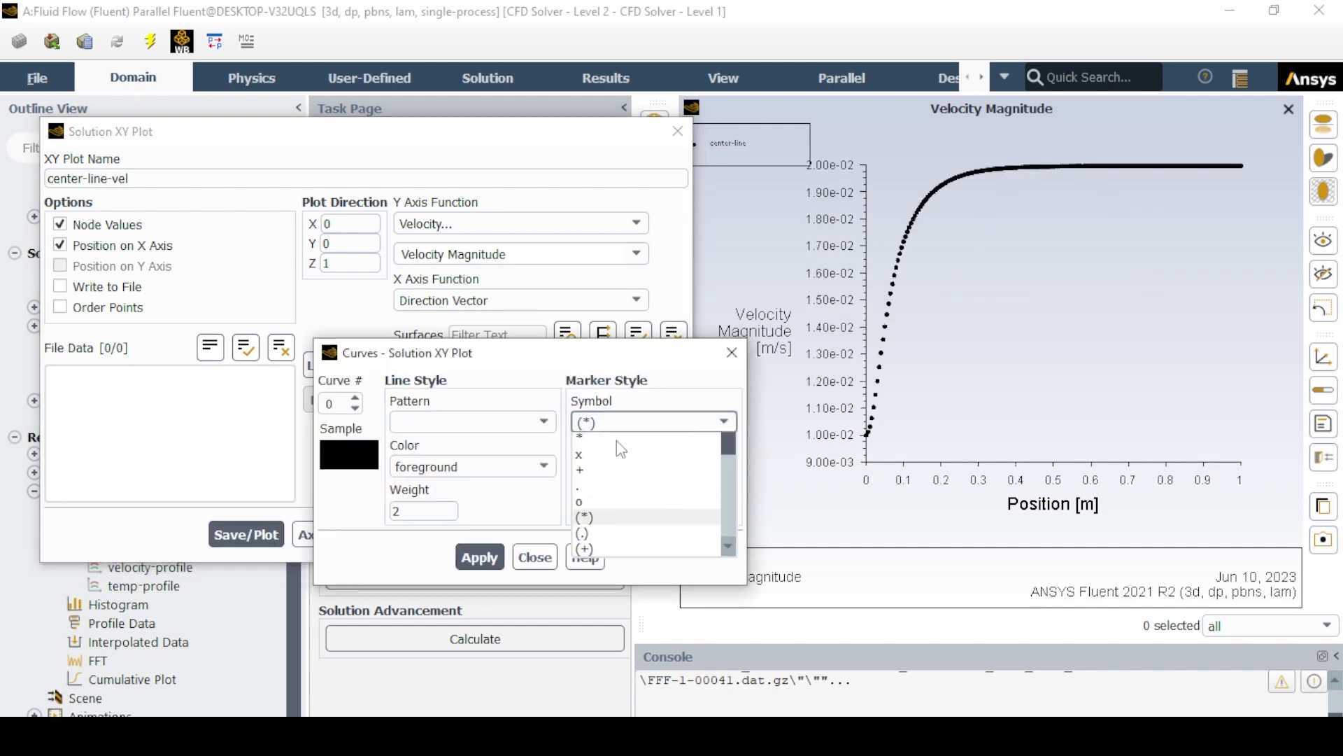
click(630, 441)
click(473, 422)
click(448, 476)
click(479, 557)
click(534, 557)
click(246, 534)
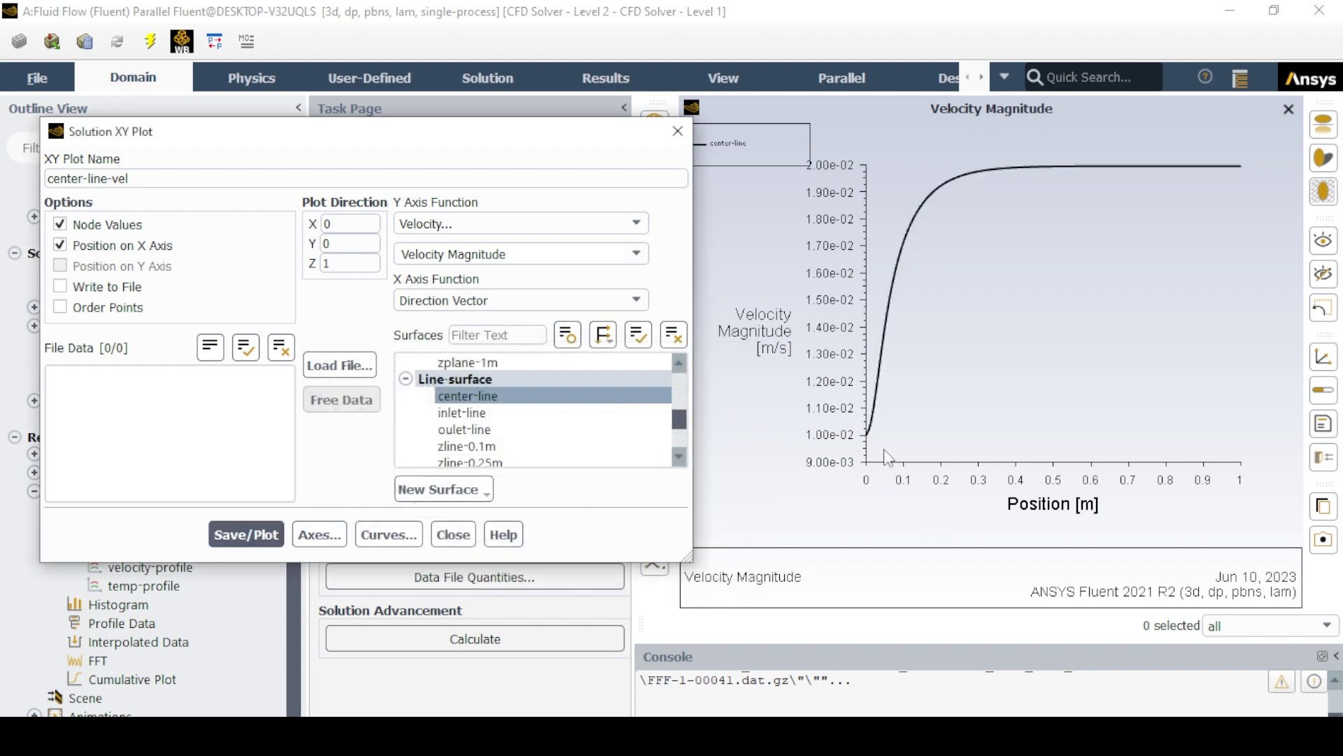